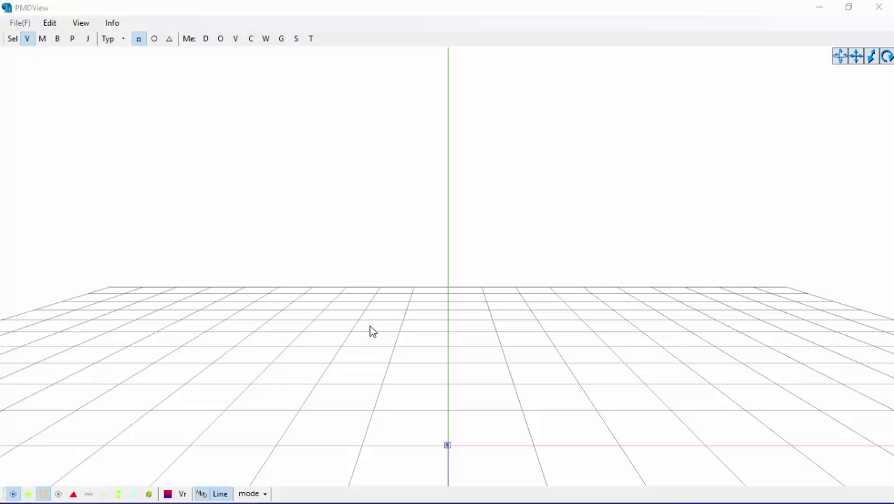
Step: Switch to File Explorer and delete all files in the REQUEST folder
mouse_move(373, 331)
right_mouse_down()
mouse_move(385, 325)
mouse_move(357, 332)
mouse_move(375, 323)
mouse_move(364, 326)
mouse_move(373, 331)
right_mouse_up()
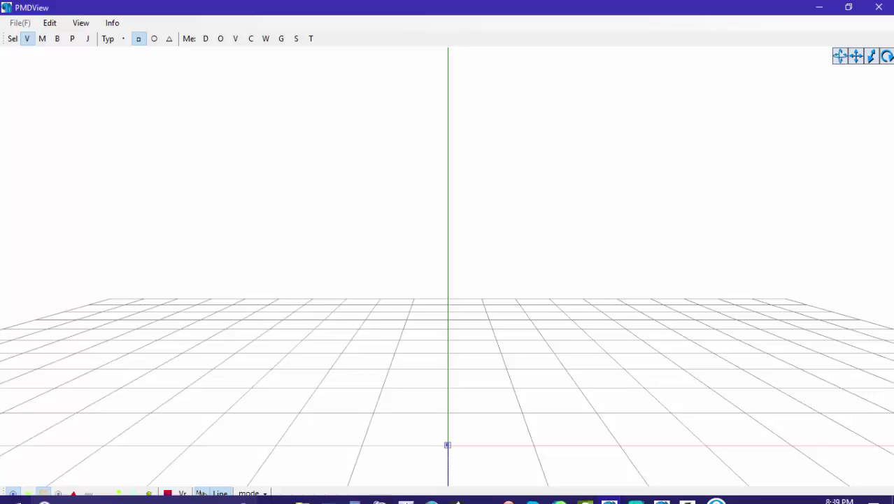
left_click(303, 491)
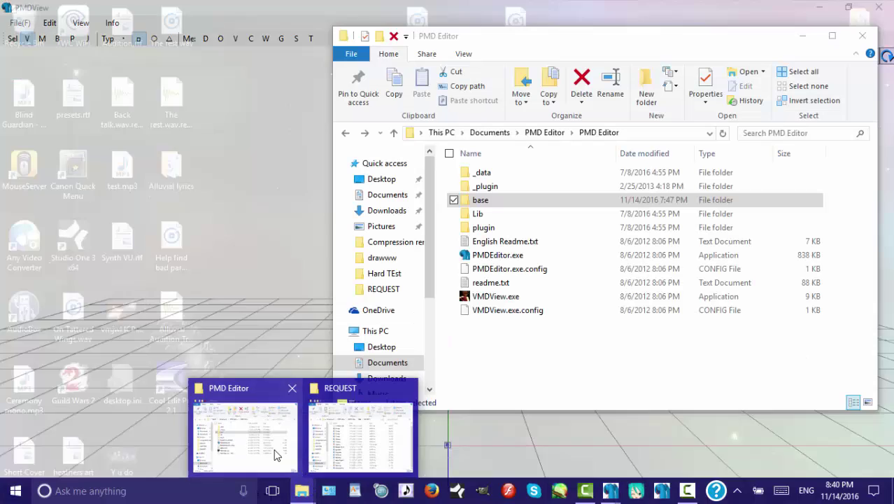
left_click(274, 448)
mouse_move(299, 494)
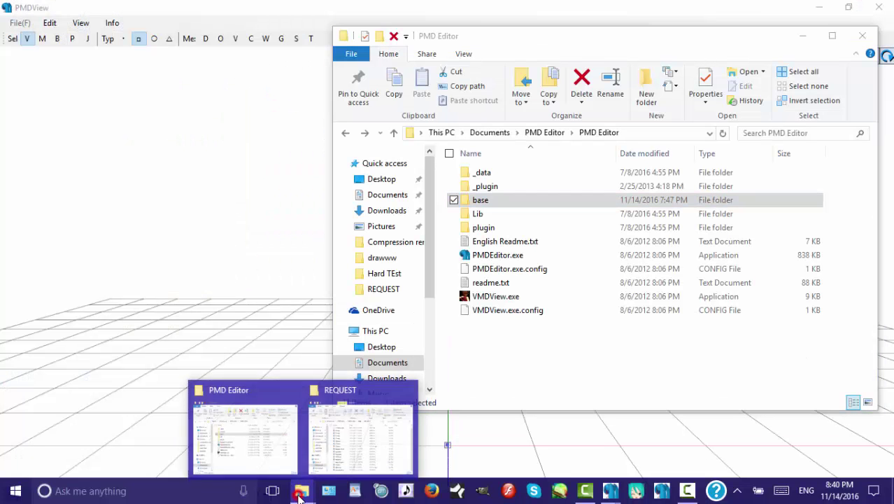
left_click(359, 440)
scroll(164, 188, "up", 1)
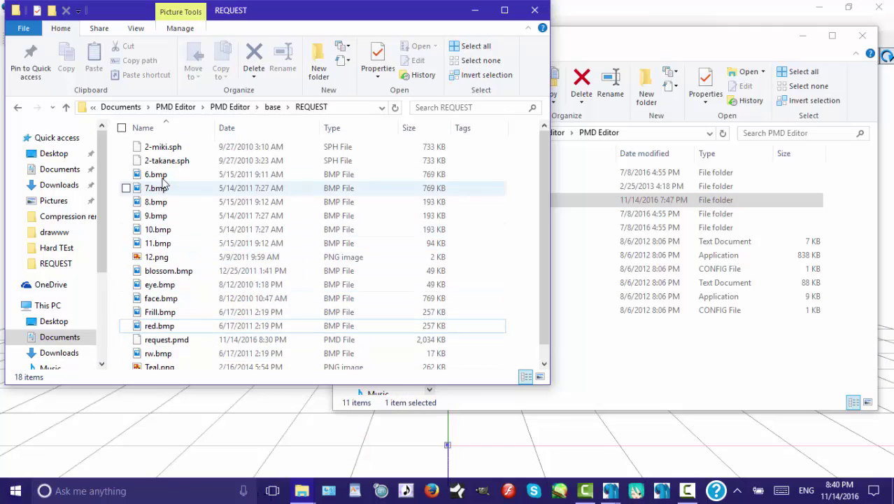
left_click_drag(120, 147, 167, 498)
key("Delete")
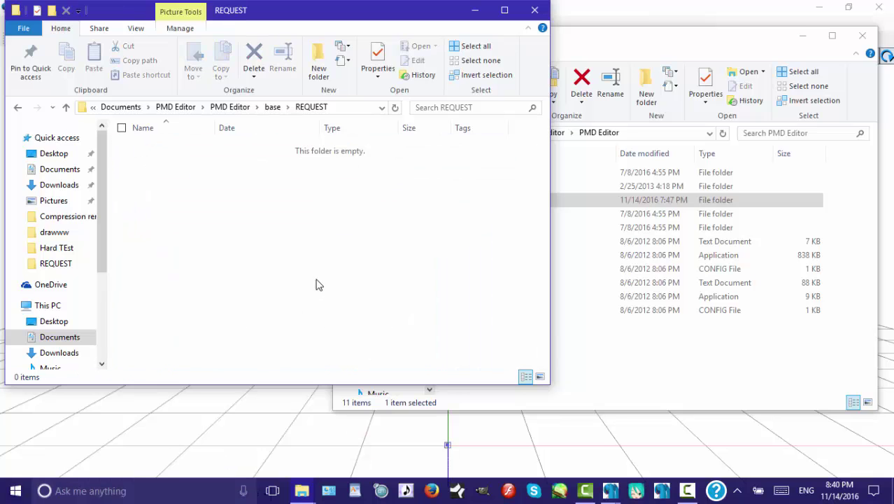
Step: Minimize the REQUEST folder window and open the nakio base pack folder inside base\bases
left_click(472, 9)
double_click(488, 200)
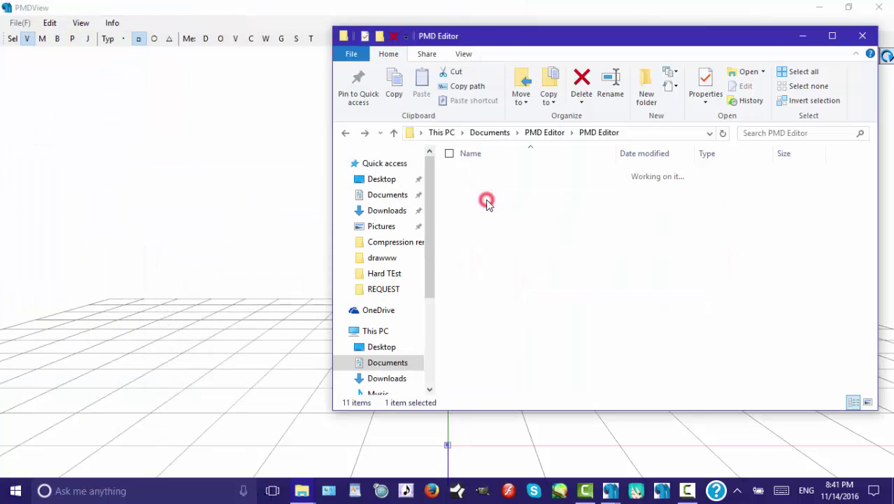
double_click(485, 172)
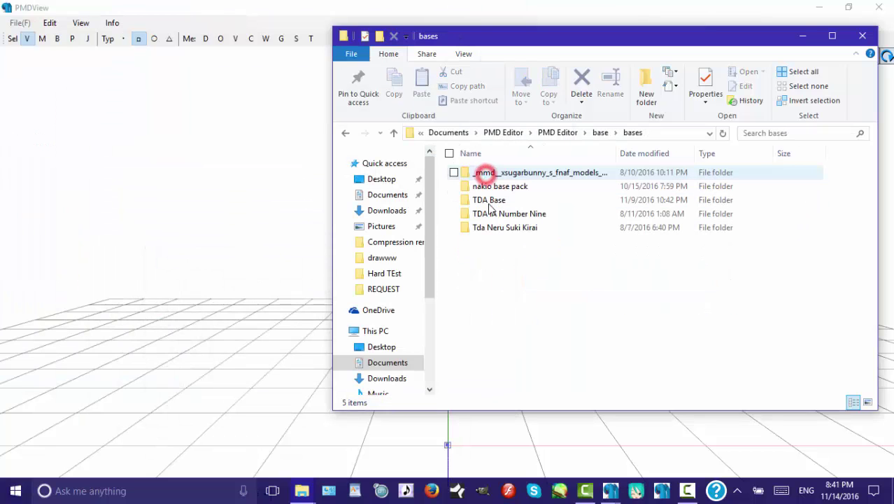
double_click(500, 187)
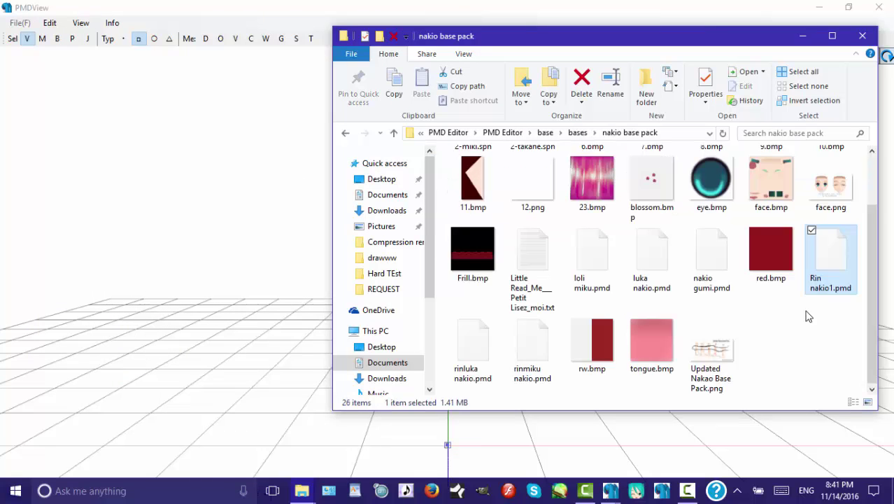
scroll(707, 347, "up", 1)
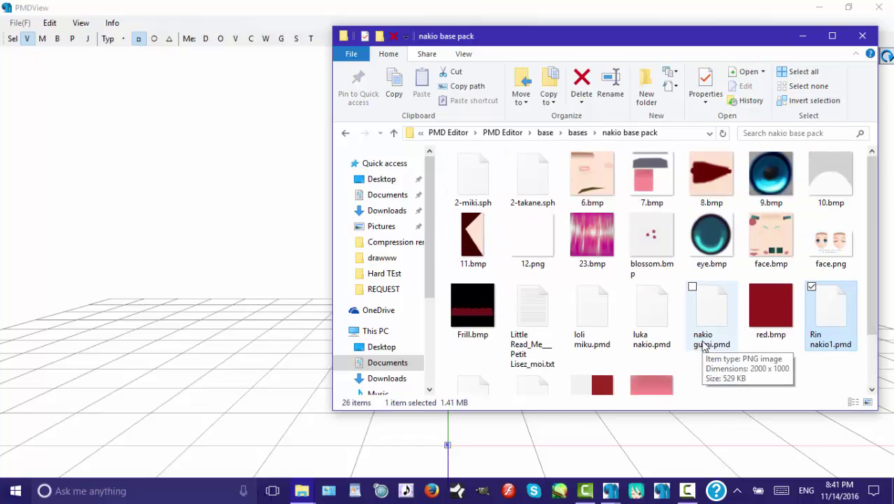
scroll(528, 273, "down", 1)
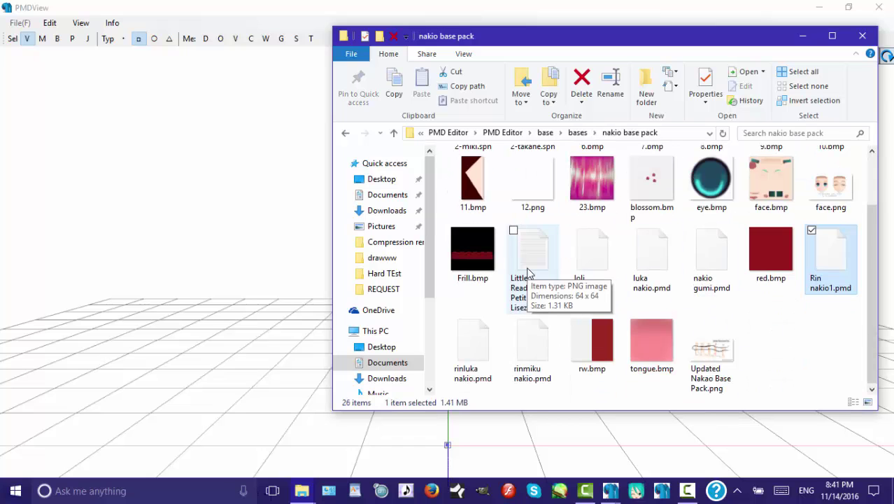
Step: Load rinmiku nakio.pmd from the base pack into PMD Editor as a new model and show it in PMDView
left_click_drag(532, 349, 223, 255)
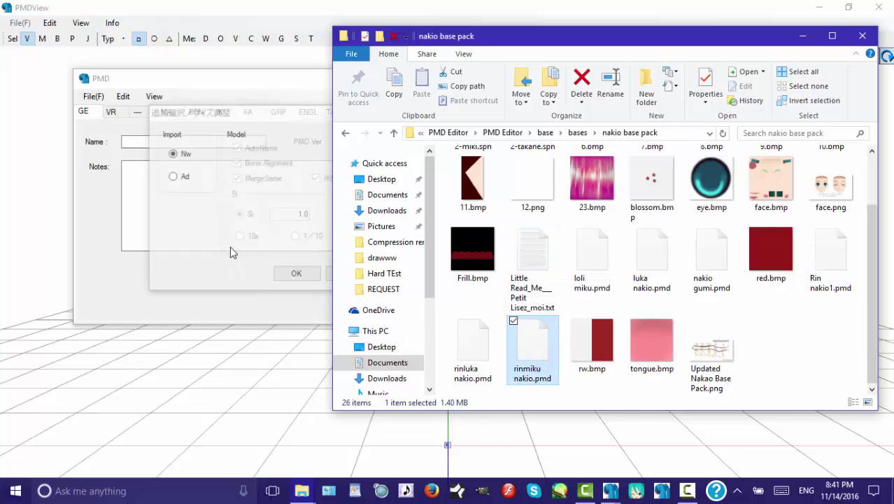
left_click(175, 152)
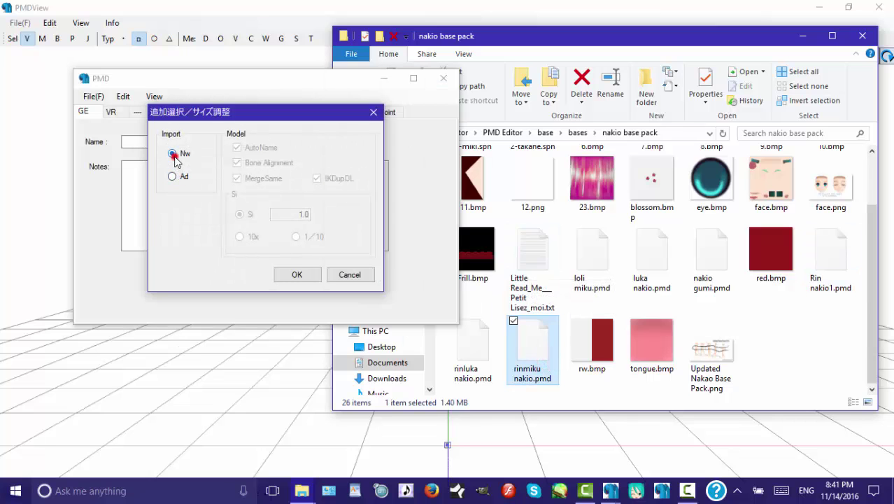
left_click(282, 272)
left_click(286, 382)
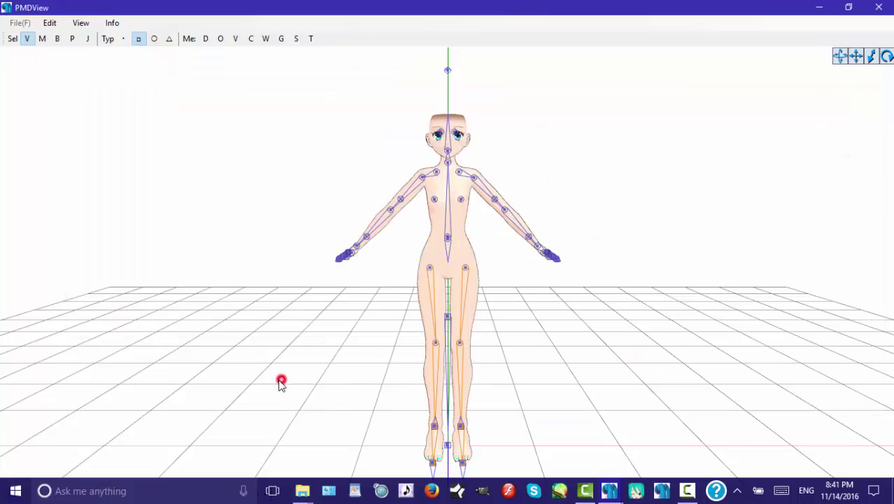
right_click_drag(357, 304, 379, 318)
left_click(303, 491)
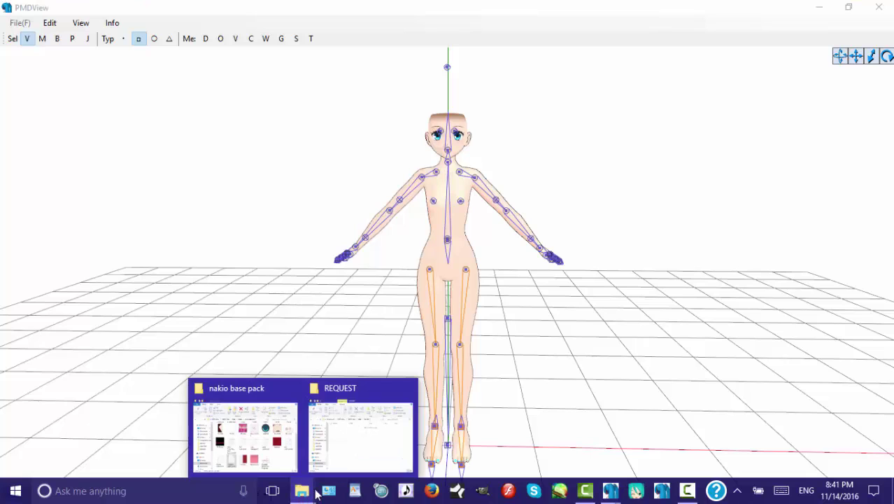
left_click(277, 448)
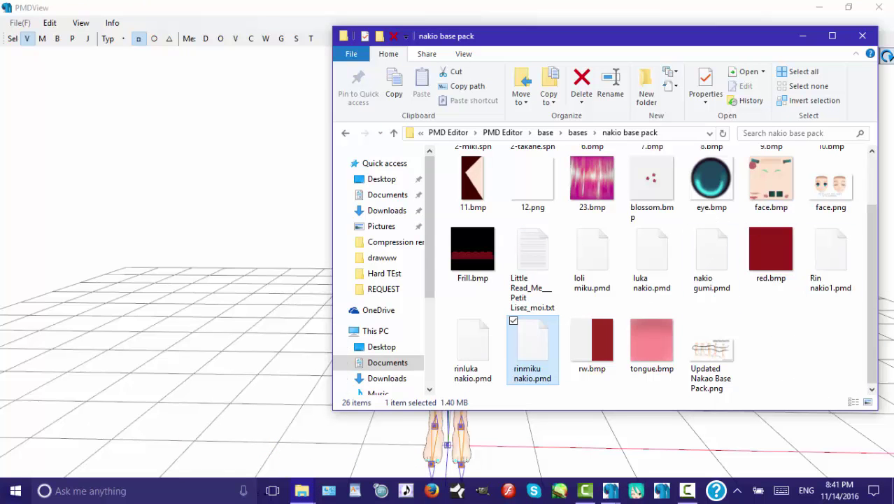
scroll(873, 296, "up", 1)
scroll(872, 296, "down", 1)
left_click_drag(534, 354, 231, 119)
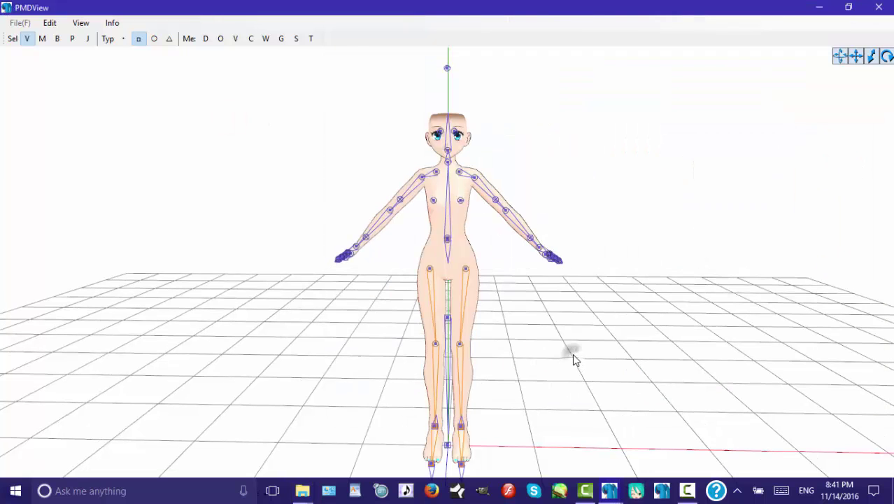
Step: Save the loaded base model under the name request in the REQUEST folder as an MMD3 model file
mouse_move(610, 483)
left_click(539, 435)
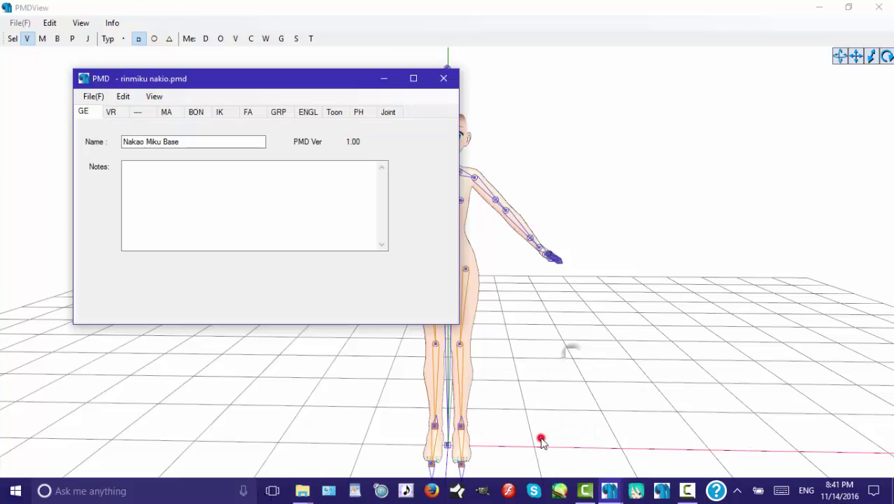
left_click(94, 97)
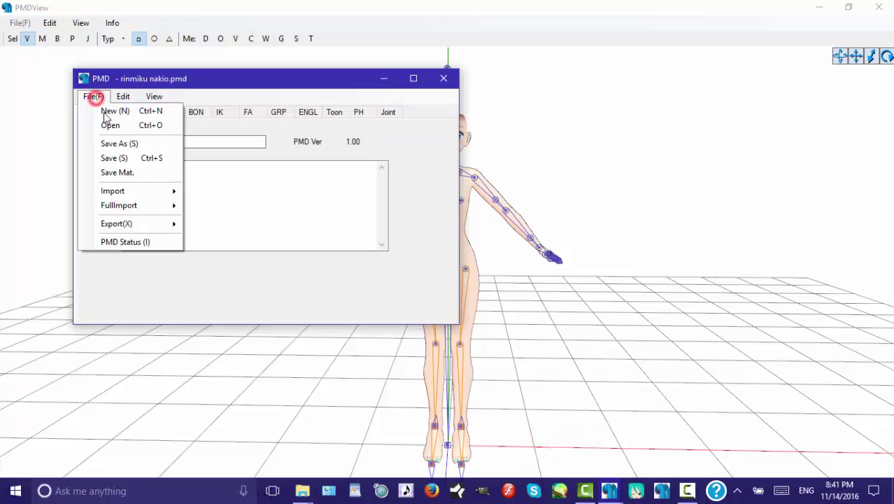
left_click(124, 142)
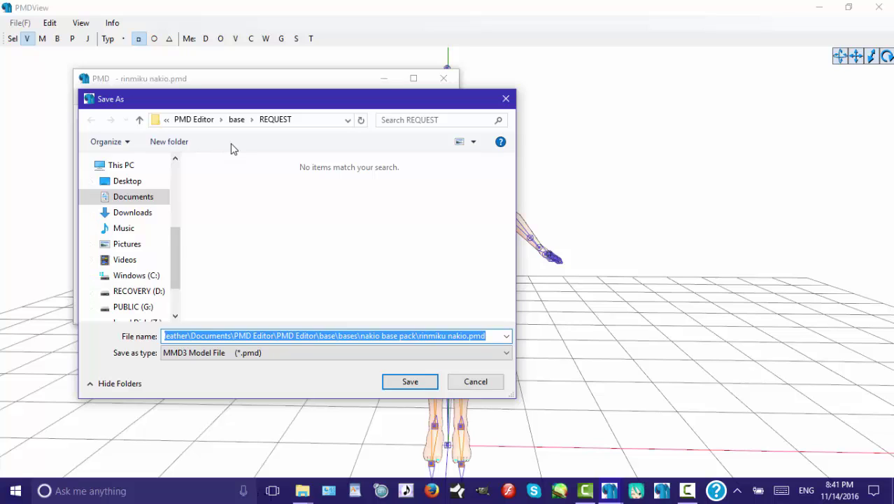
type("request")
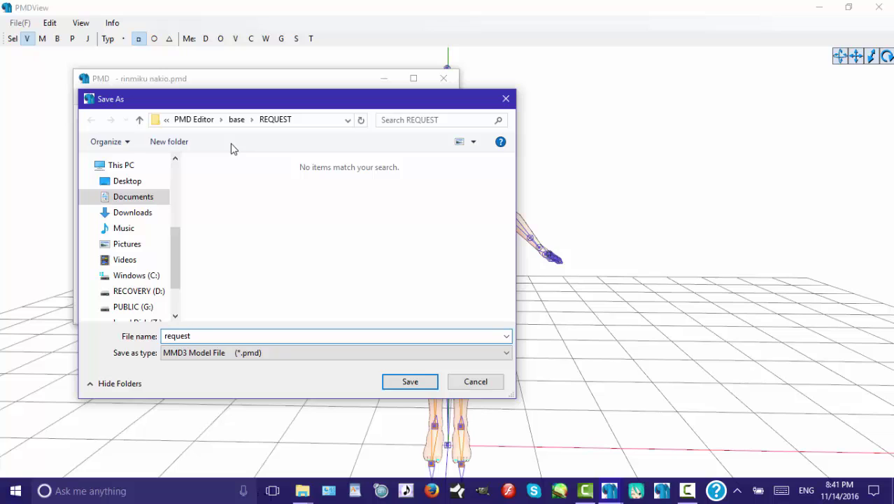
key("Return")
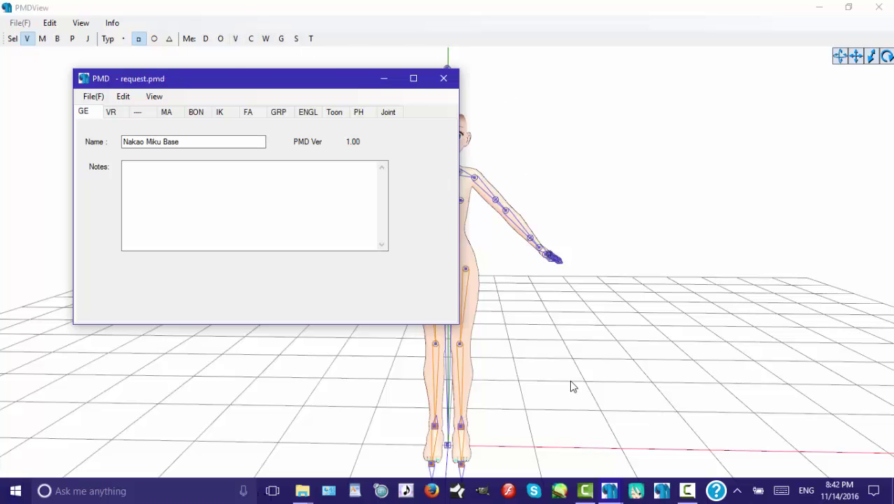
Step: Switch to File Explorer and bring up both the REQUEST and nakio base pack folder windows
mouse_move(302, 490)
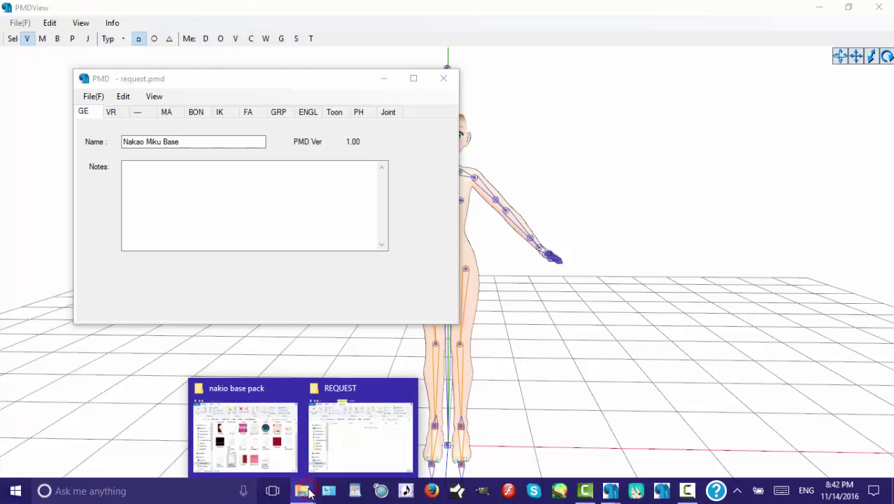
left_click(344, 444)
left_click(302, 490)
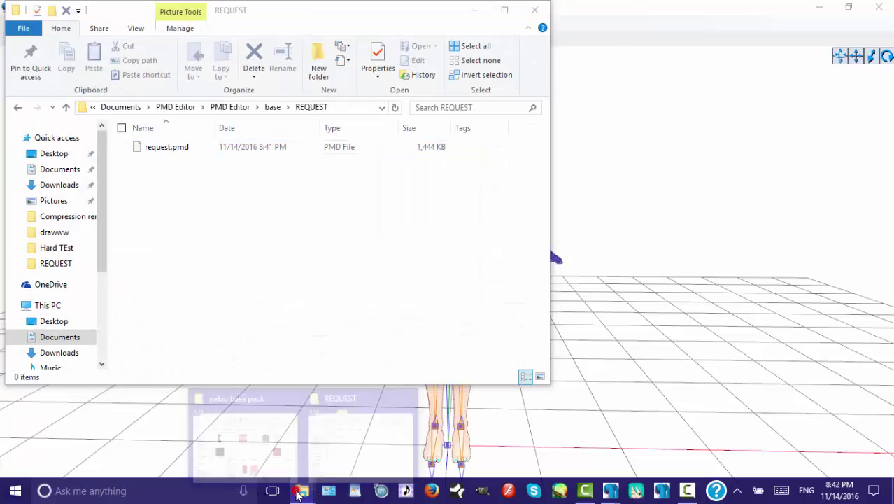
left_click(265, 448)
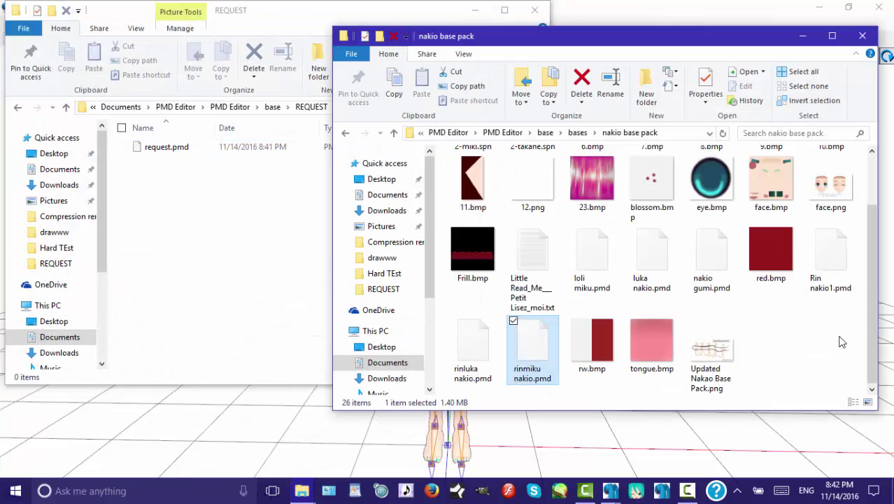
Step: Copy rinmiku nakio.pmd, 2-miki.sph, 2-takane.sph, 6.bmp to 11.bmp, 12.png and the blossom, eye, face, Frill, red, rw and tongue BMPs into REQUEST
left_click(471, 187, "ctrl")
left_click(534, 187, "ctrl")
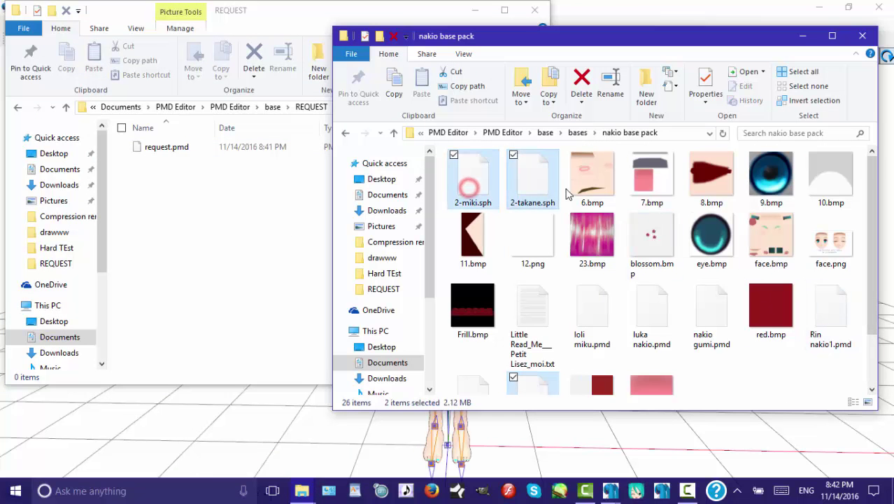
left_click(592, 185, "ctrl")
left_click(650, 185, "ctrl")
left_click(711, 182, "ctrl")
left_click(770, 182, "ctrl")
left_click(829, 182, "ctrl")
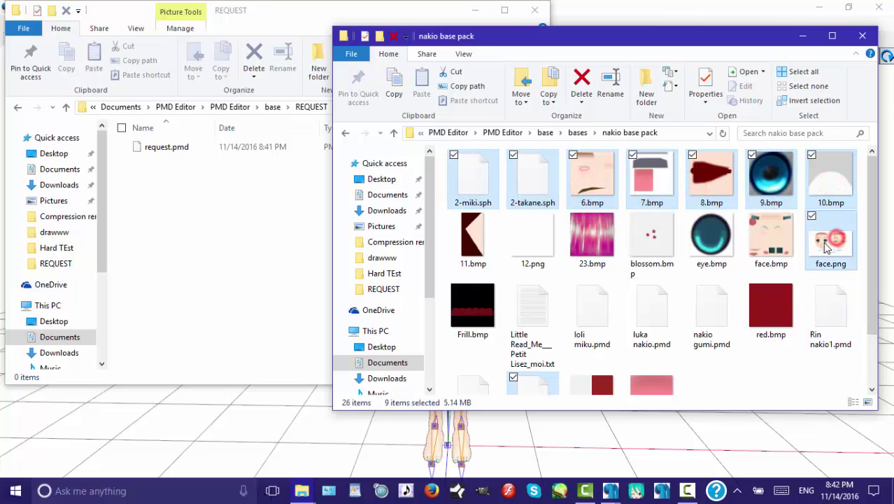
left_click(769, 245, "ctrl")
left_click(712, 242, "ctrl")
left_click(651, 241, "ctrl")
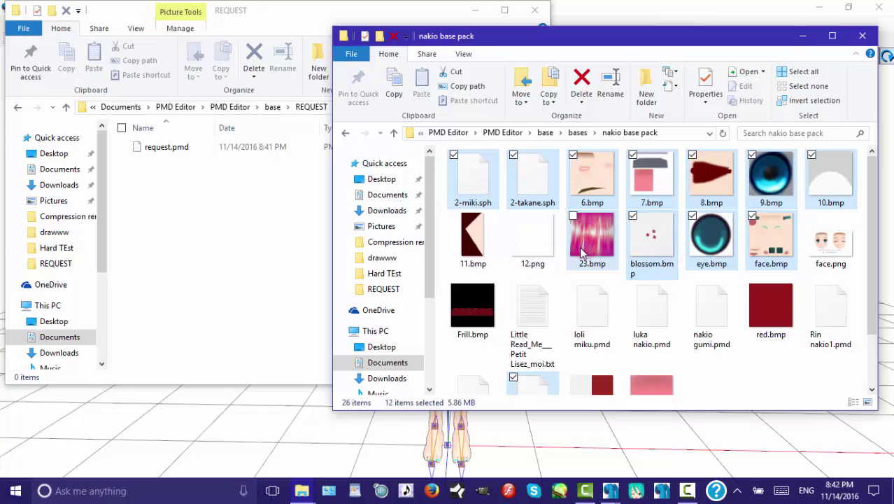
left_click(532, 238, "ctrl")
left_click(473, 238, "ctrl")
left_click(473, 305, "ctrl")
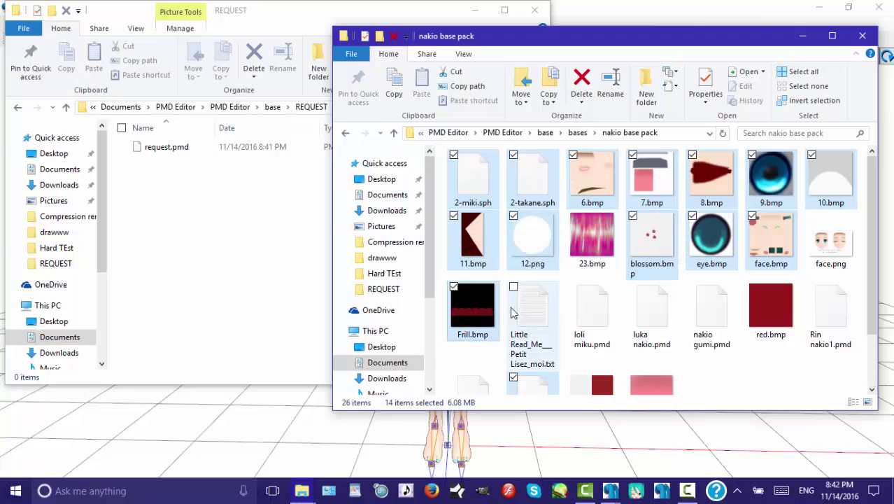
left_click(770, 315, "ctrl")
scroll(773, 333, "down", 1, "ctrl")
left_click(833, 322, "ctrl")
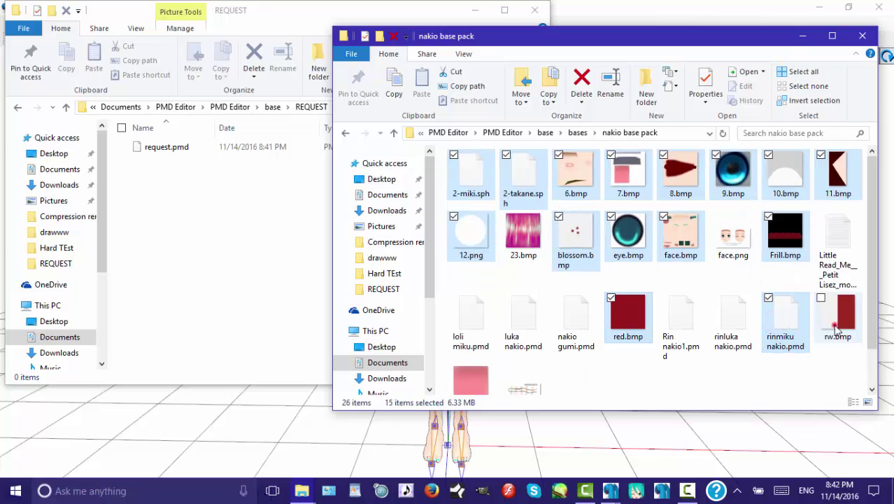
left_click(461, 388, "ctrl")
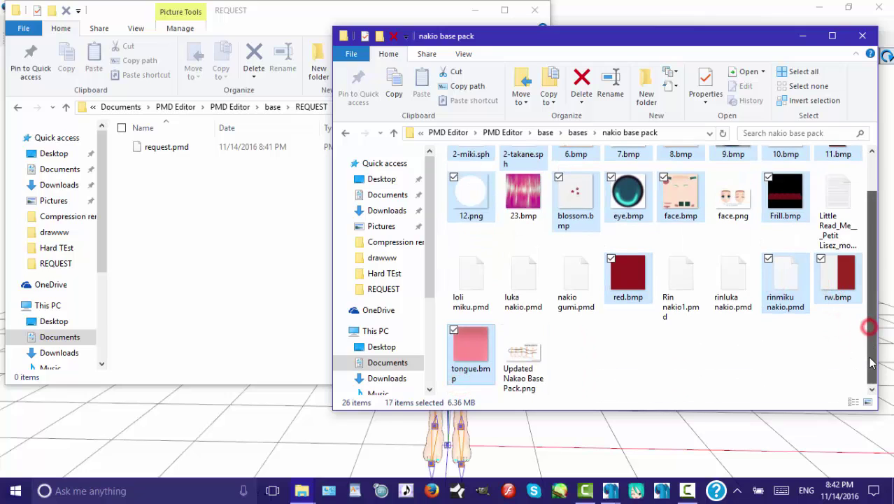
left_click_drag(870, 346, 870, 311)
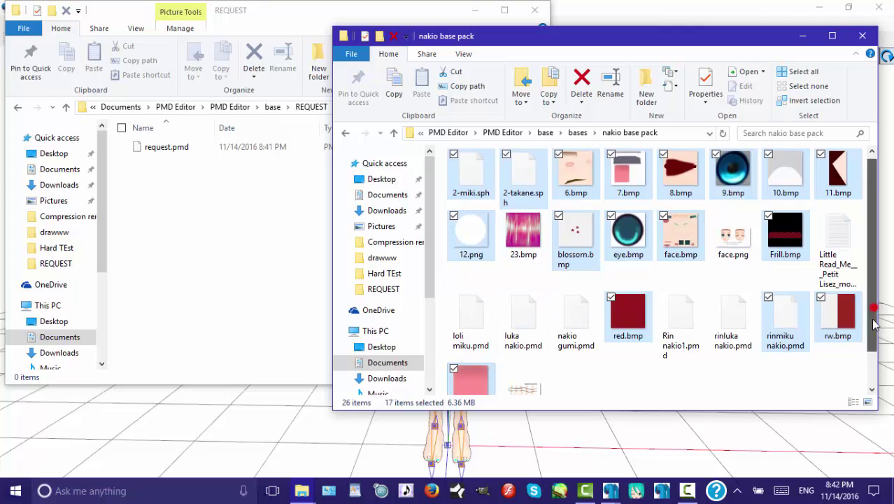
left_click_drag(874, 306, 804, 372)
right_click(643, 283)
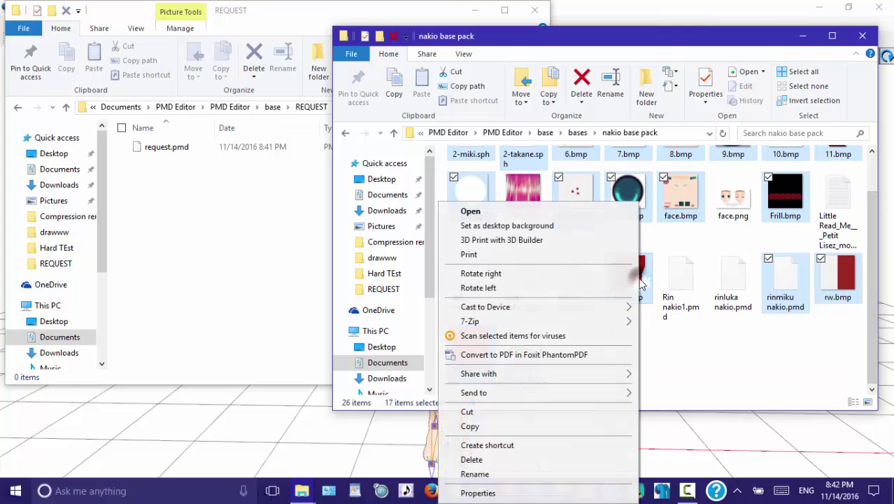
left_click(487, 423)
left_click(245, 253)
right_click(220, 224)
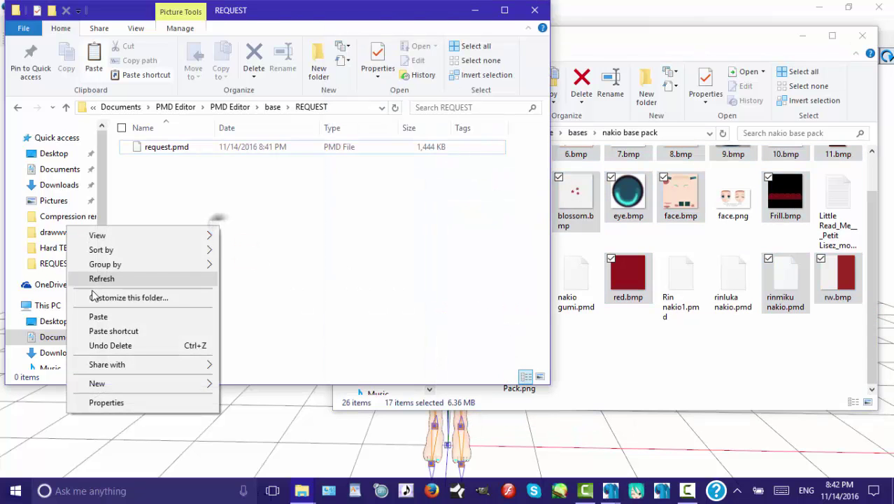
left_click(100, 316)
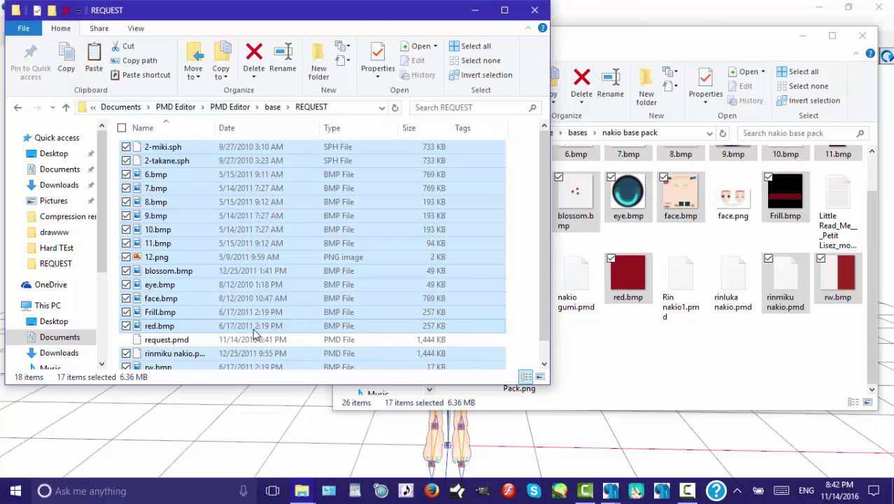
scroll(305, 320, "down", 1)
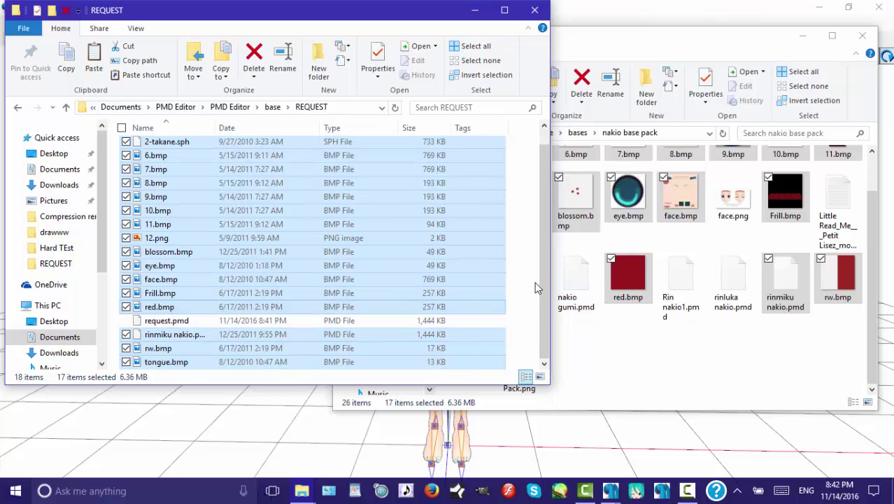
Step: Switch back to PMD Editor, reopen request.pmd from the REQUEST folder and show the reloaded model in PMDView
left_click_drag(542, 278, 537, 222)
left_click(597, 14)
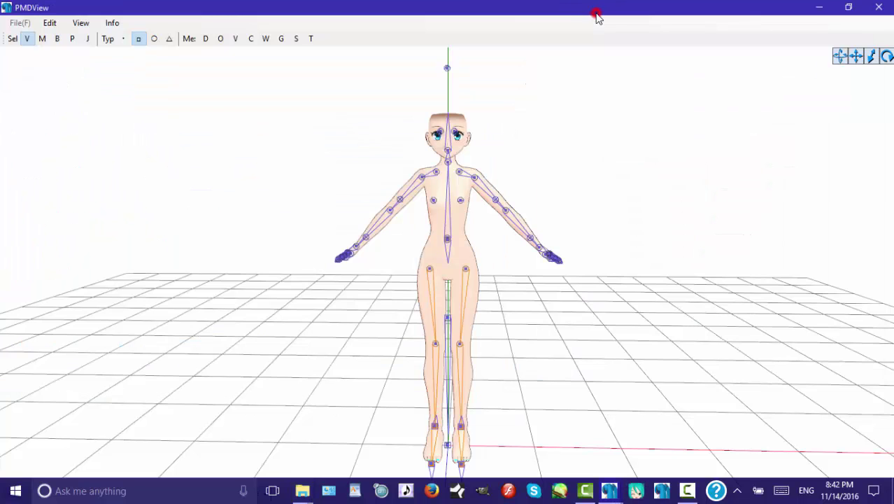
mouse_move(609, 490)
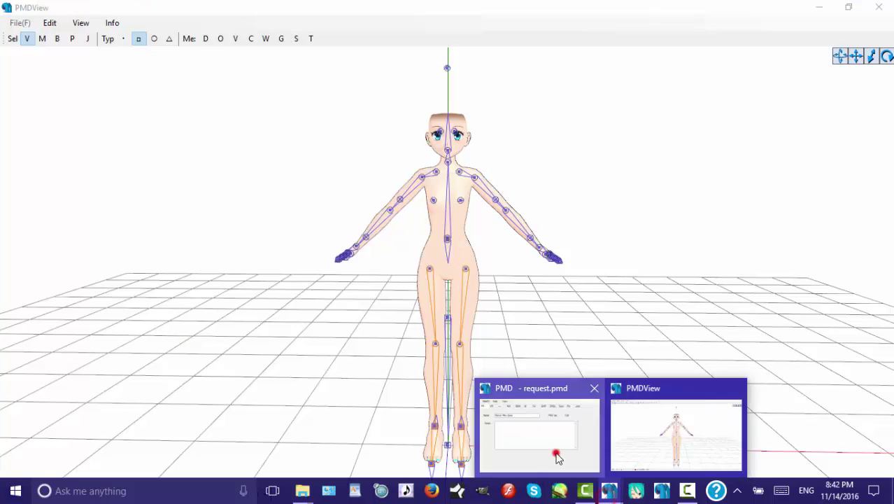
left_click(556, 452)
left_click(93, 96)
left_click(114, 164)
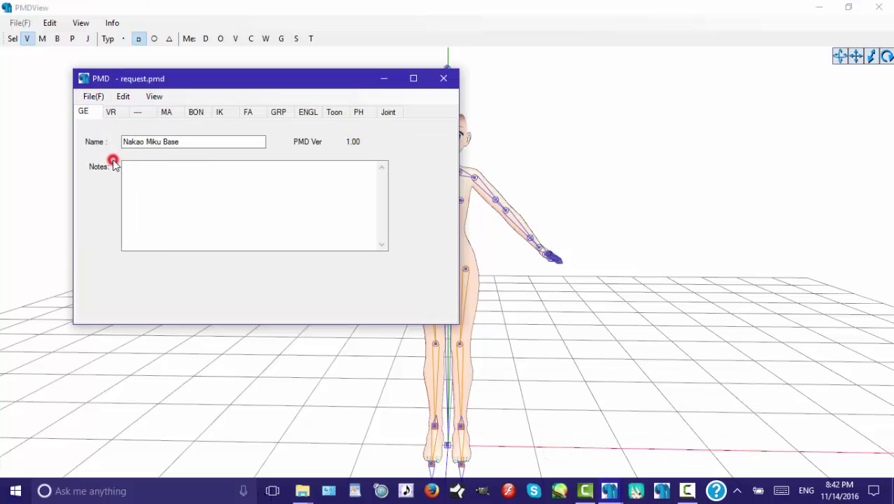
left_click(93, 96)
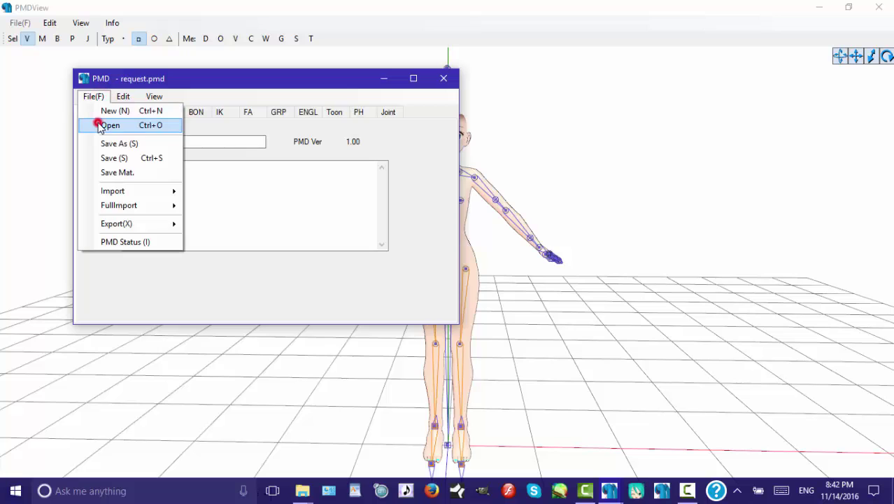
left_click(96, 124)
left_click(233, 225)
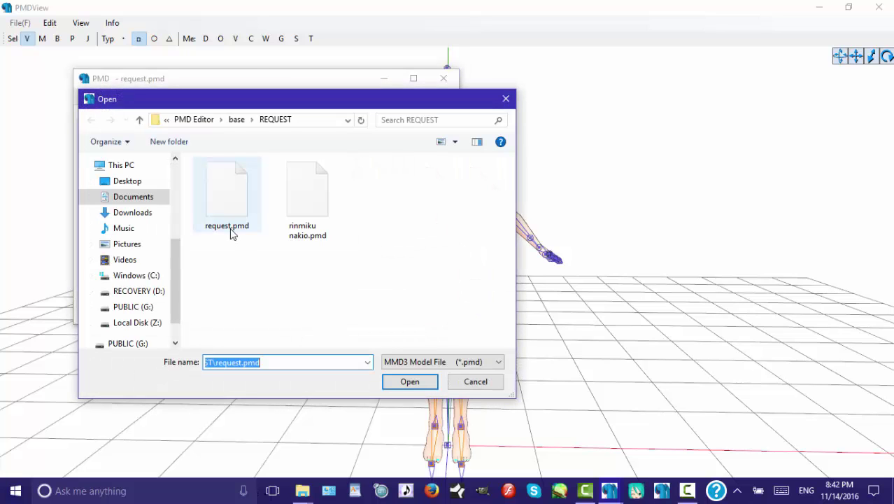
double_click(230, 225)
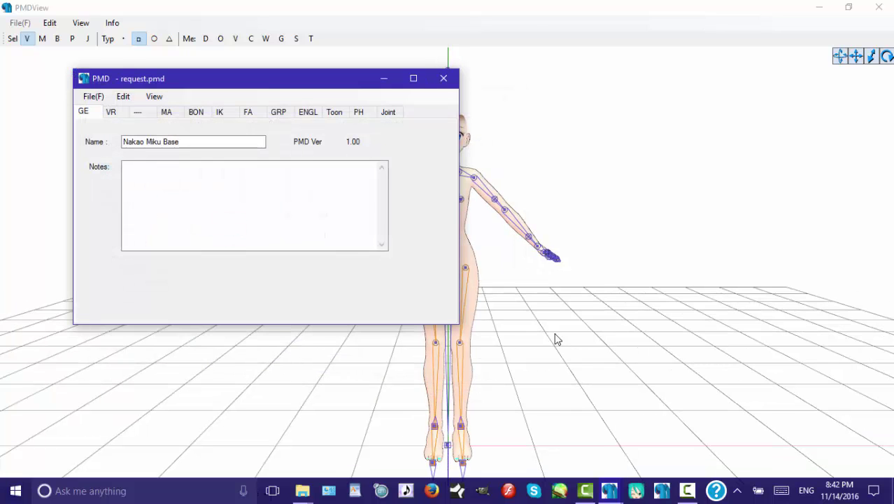
left_click(525, 367)
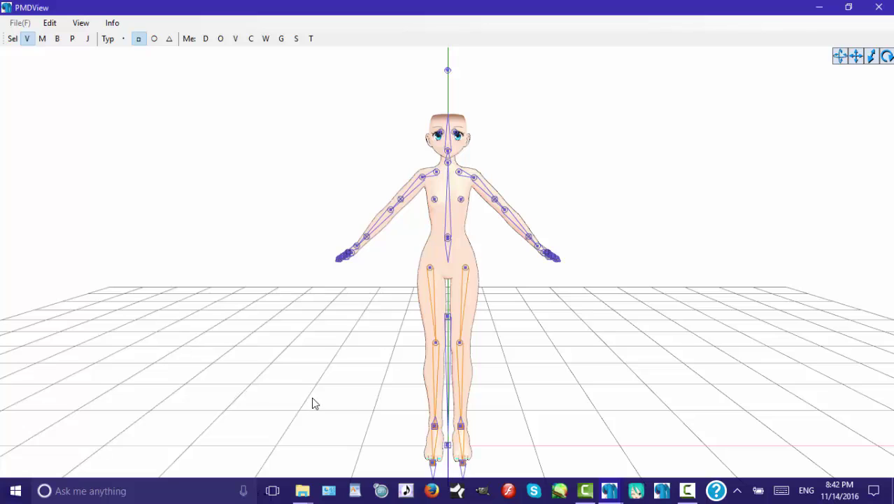
Step: Switch to File Explorer and go from the nakio base pack to the MMD TDA Side Swept Long Hair folder inside base\hair
left_click(303, 494)
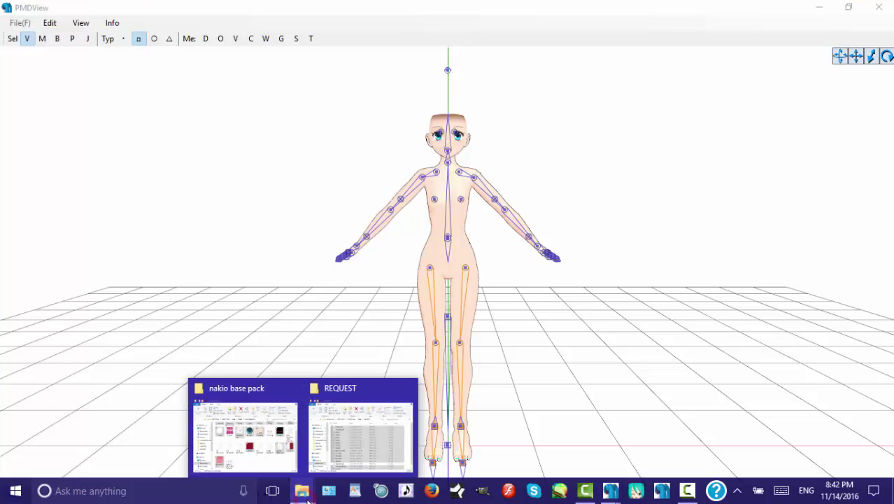
left_click(279, 440)
left_click(343, 134)
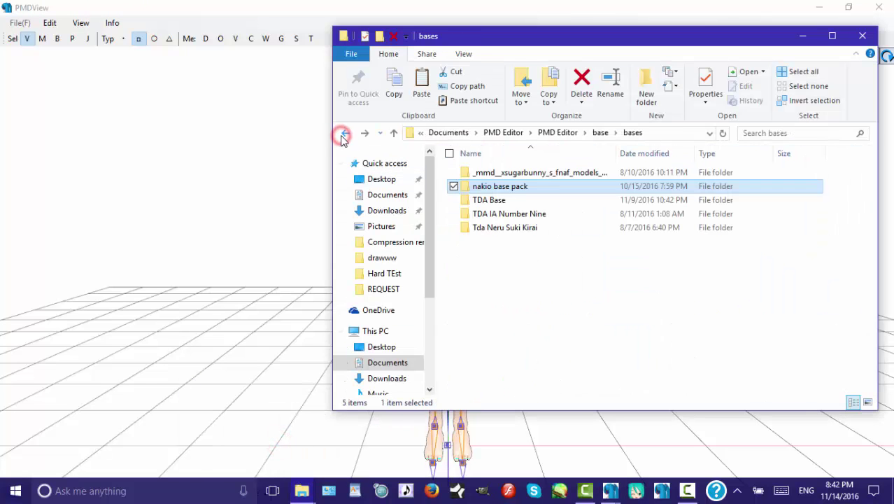
left_click(344, 135)
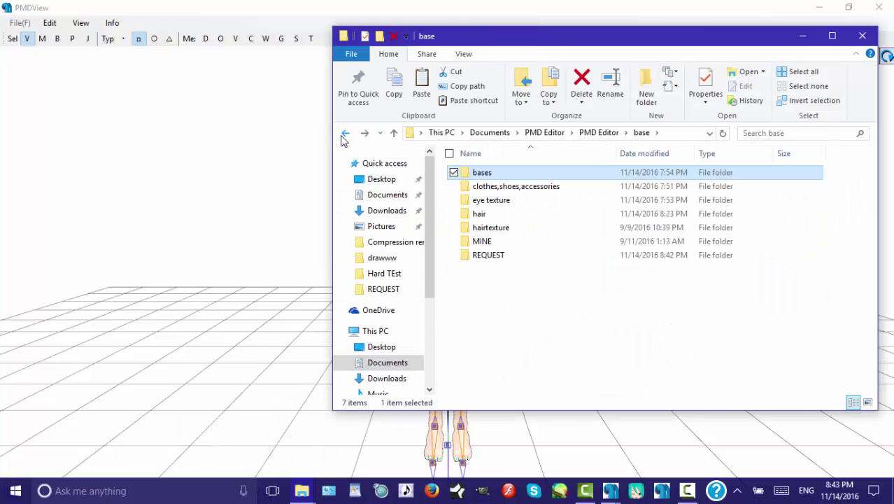
double_click(481, 215)
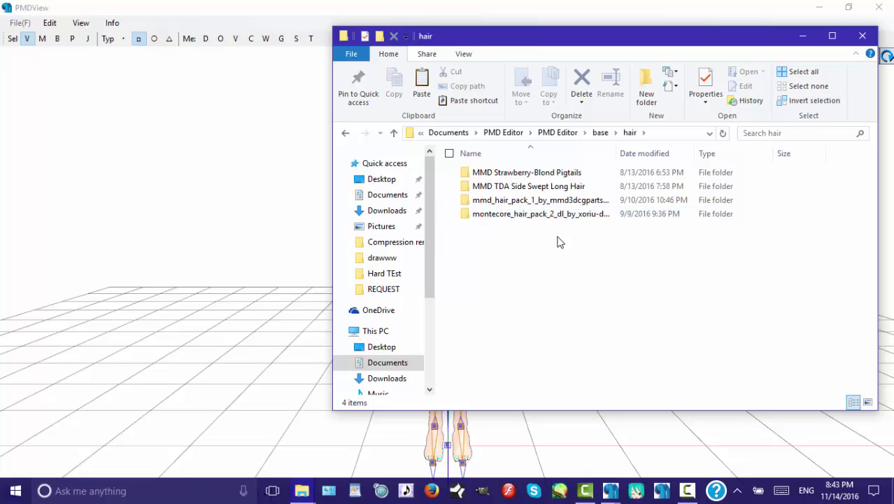
double_click(559, 187)
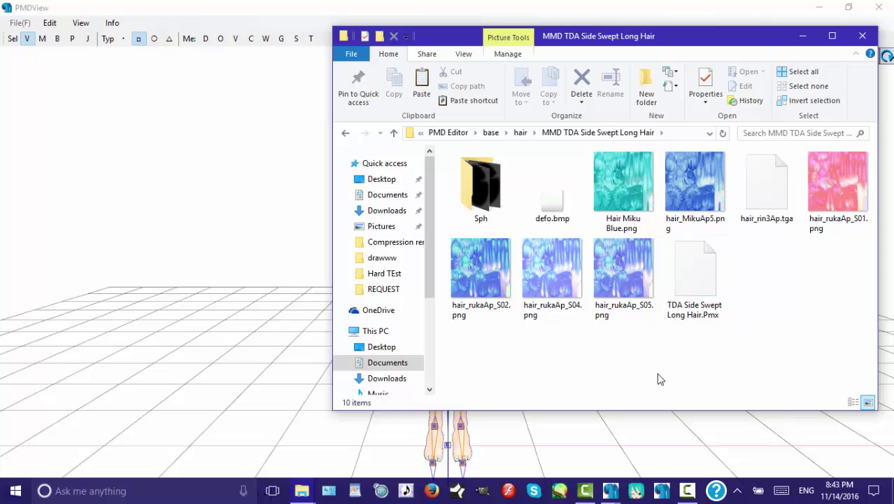
Step: Launch PmxEditor and load TDA Side Swept Long Hair.Pmx as a new model at scale 1
left_click(662, 492)
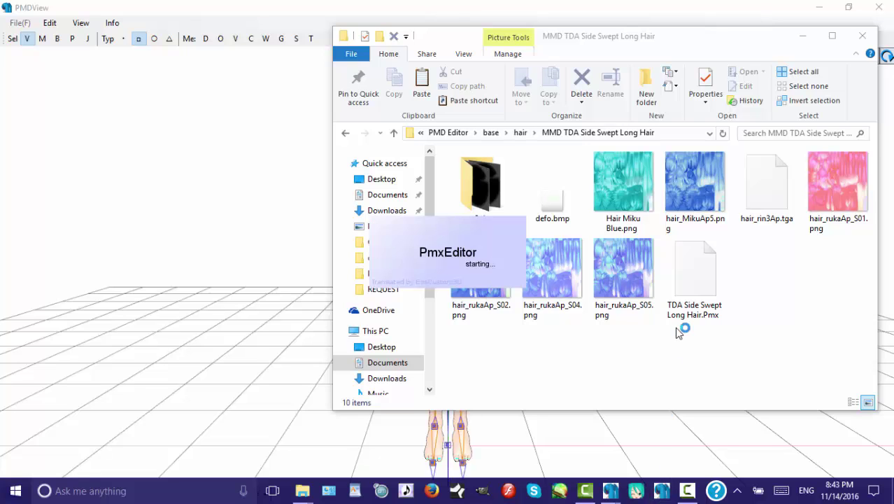
left_click_drag(696, 278, 319, 268)
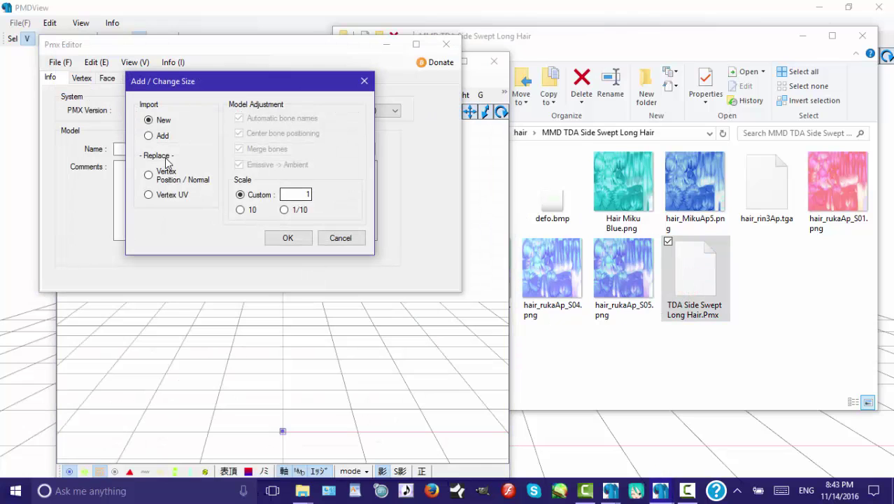
left_click(275, 237)
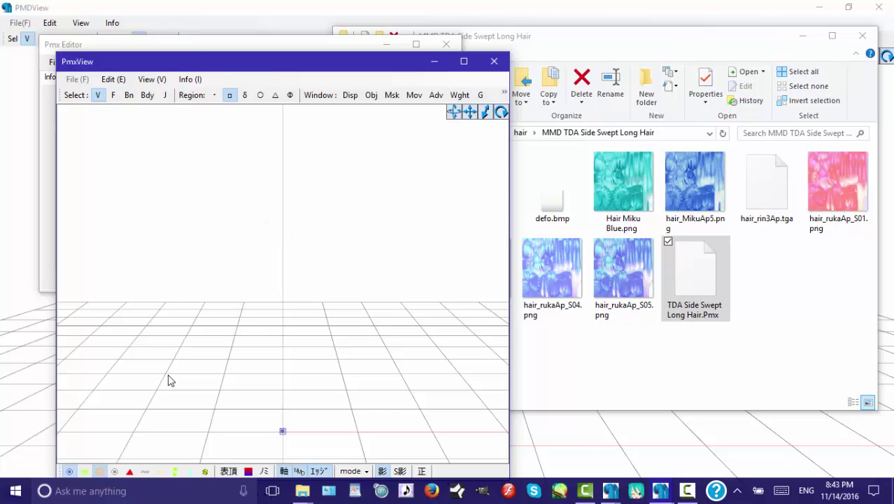
right_click_drag(357, 337, 194, 329)
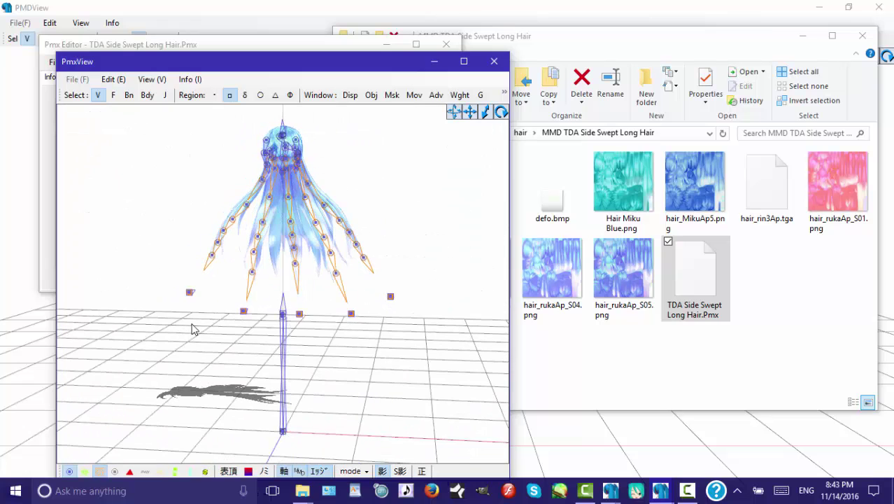
Step: Start exporting the hair model from PmxEditor and choose base\hair\MMD TDA Side Swept Long Hair as the destination folder
left_click(168, 45)
left_click(60, 62)
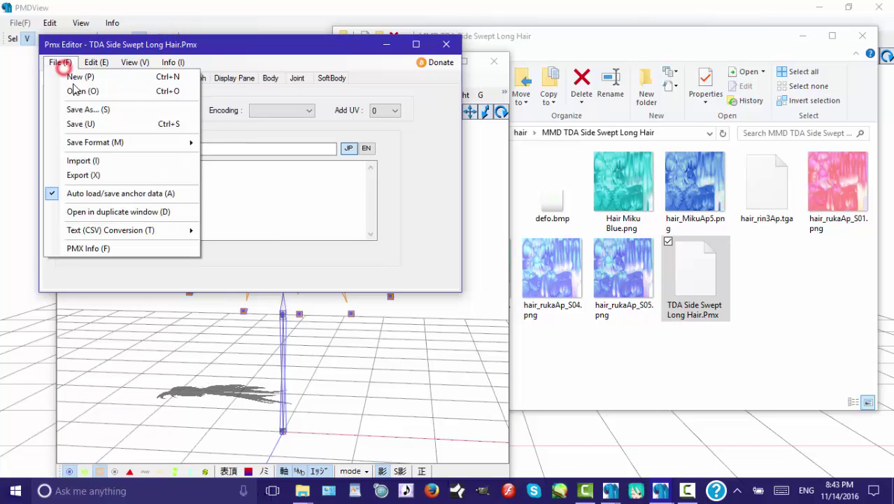
left_click(87, 175)
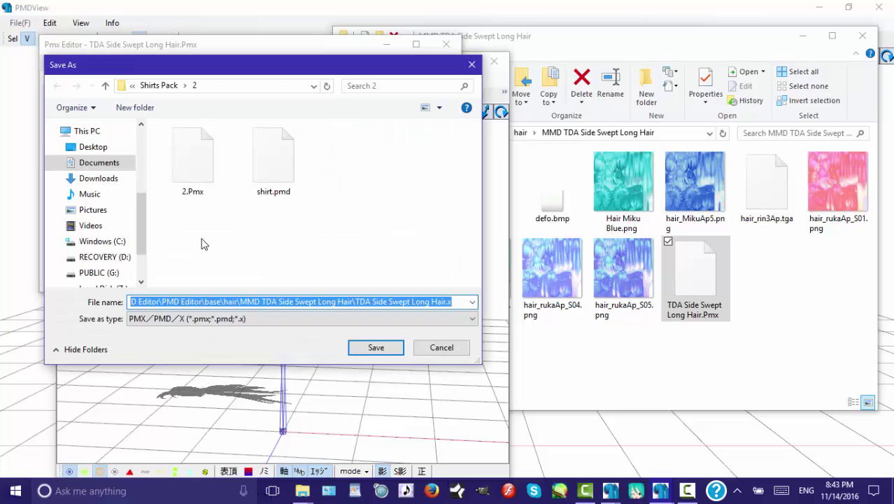
left_click(158, 86)
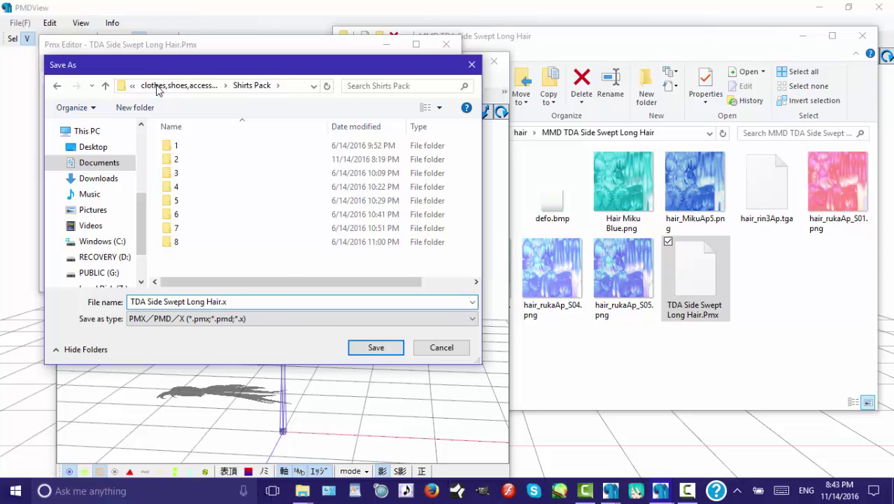
left_click(156, 85)
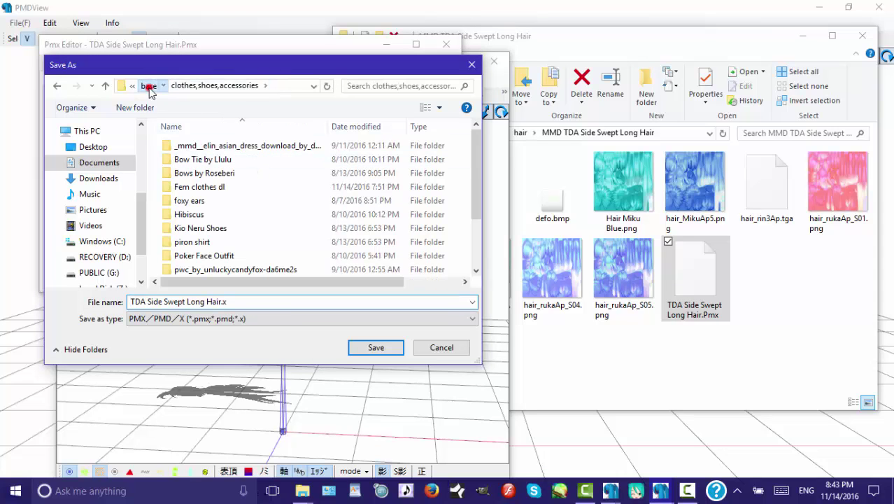
left_click(148, 85)
double_click(182, 187)
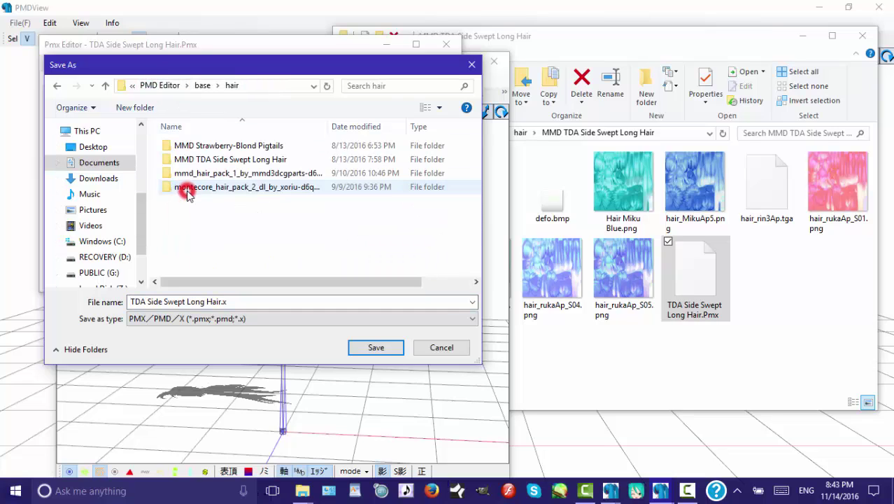
double_click(258, 159)
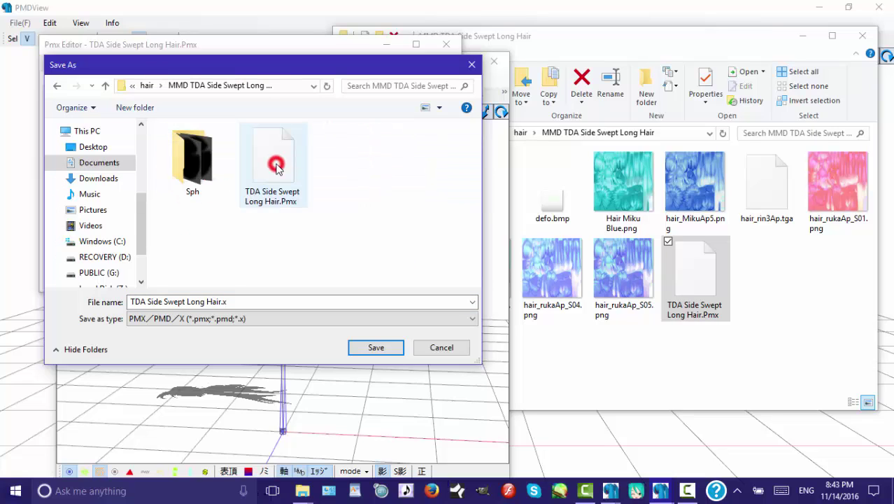
Step: Name the exported hair model hair.pmd and save it
left_click_drag(228, 302, 51, 298)
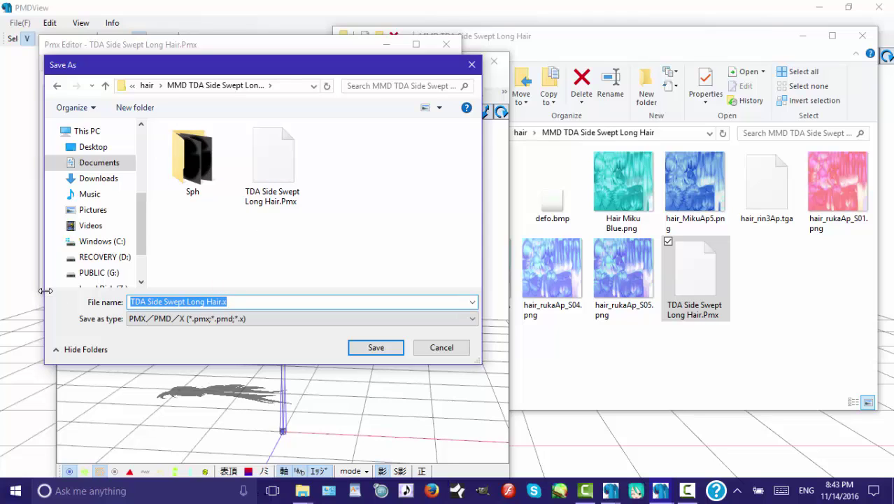
type("hair")
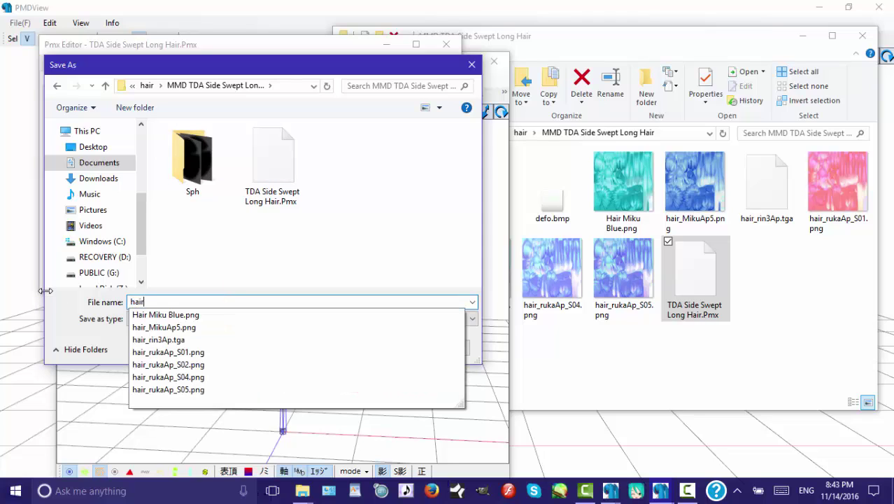
type(".pmd")
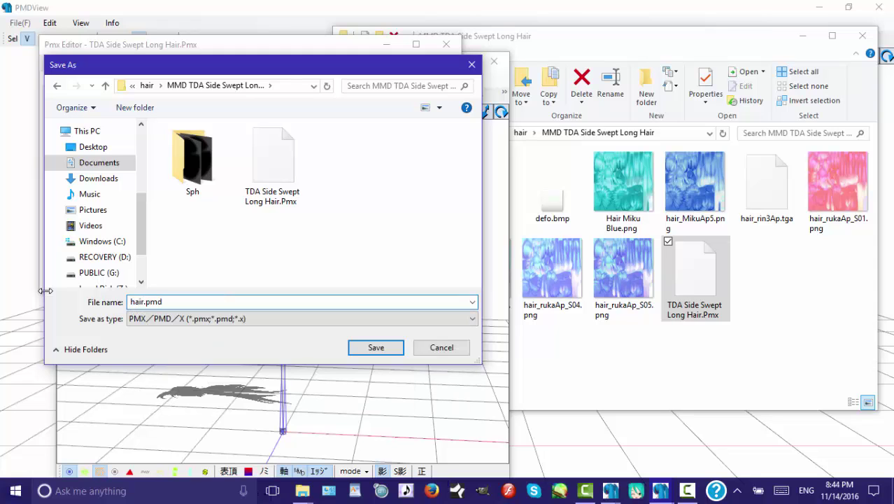
key("Tab")
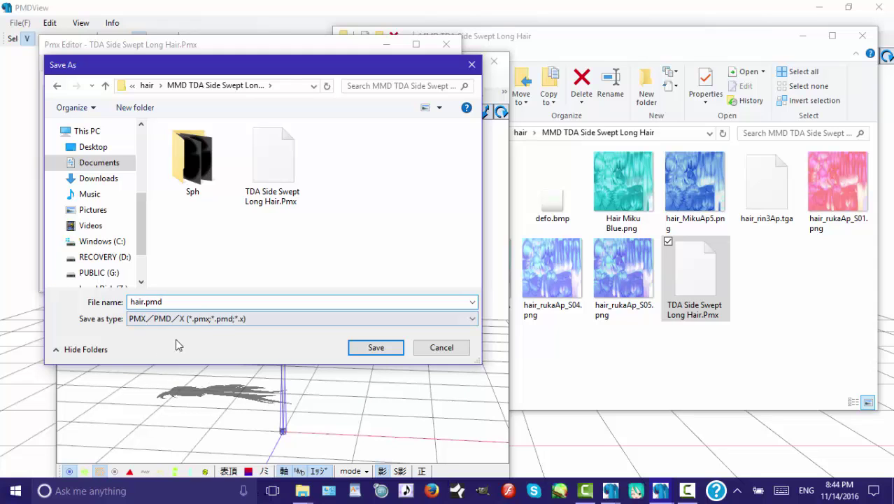
left_click(356, 350)
left_click(260, 208)
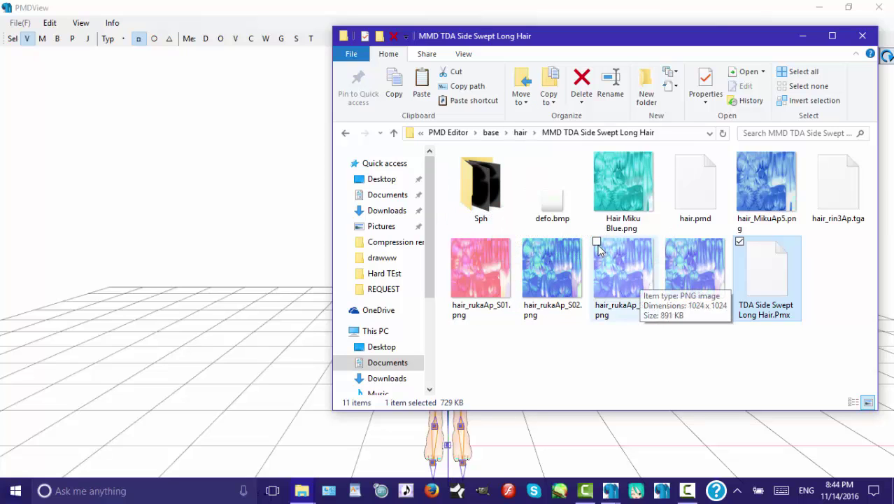
Step: Copy the Sph folder from the MMD TDA Side Swept Long Hair folder into the REQUEST folder
left_click(563, 224)
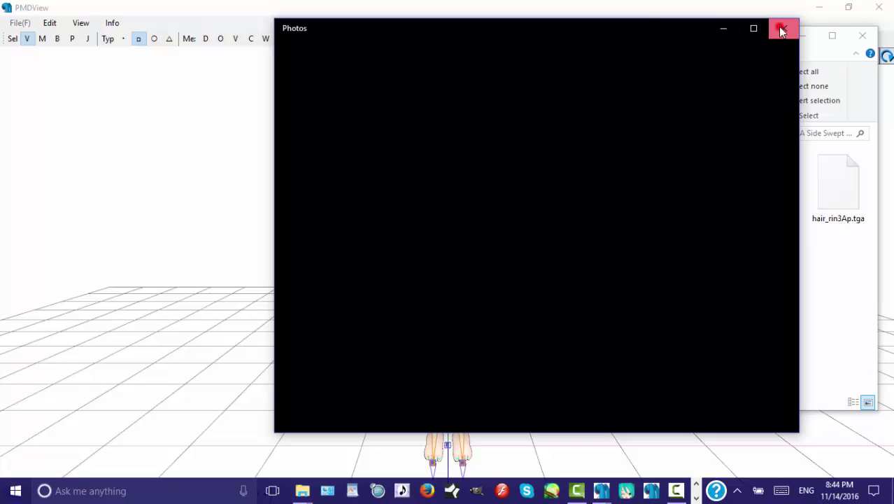
left_click(780, 27)
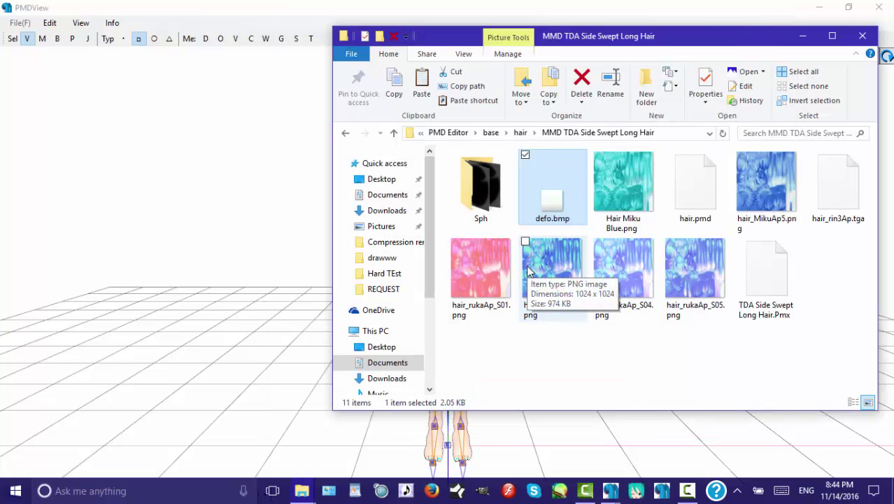
double_click(476, 184)
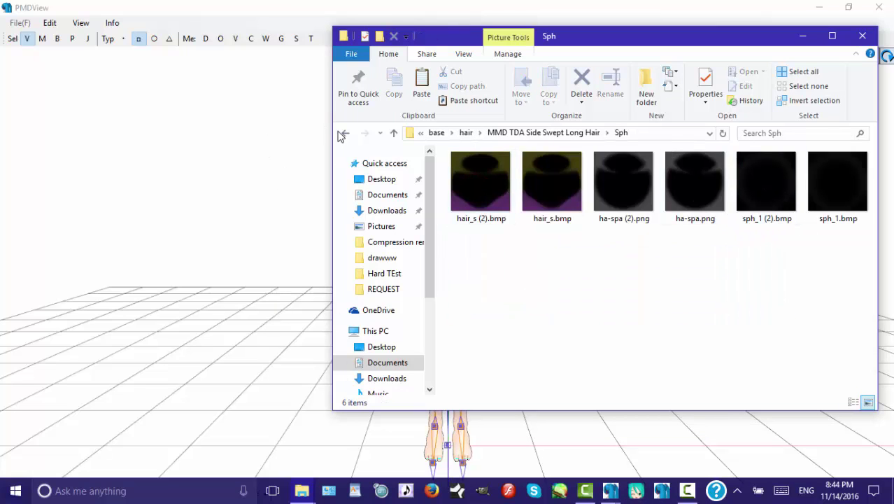
left_click(343, 134)
right_click(479, 186)
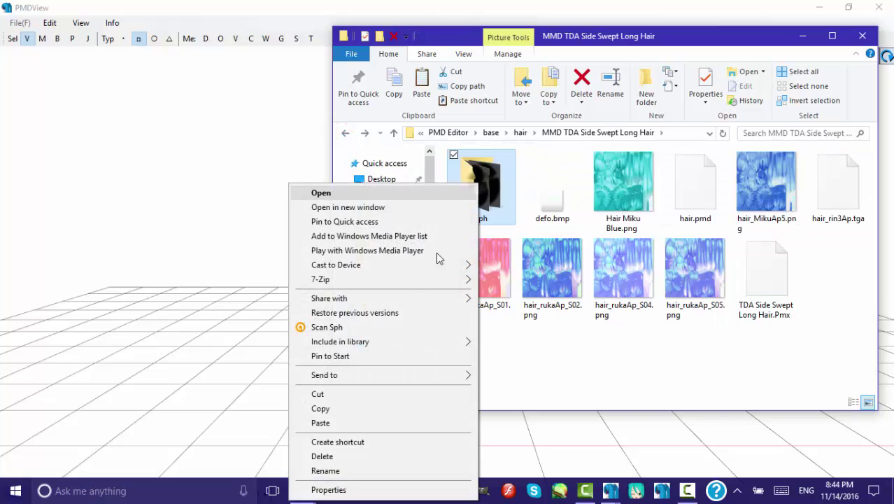
left_click(325, 409)
mouse_move(305, 496)
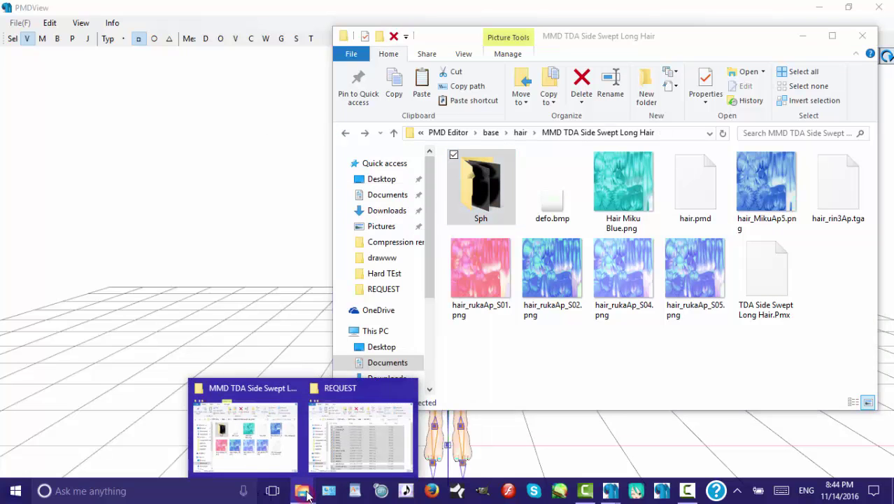
left_click(334, 442)
right_click(115, 343)
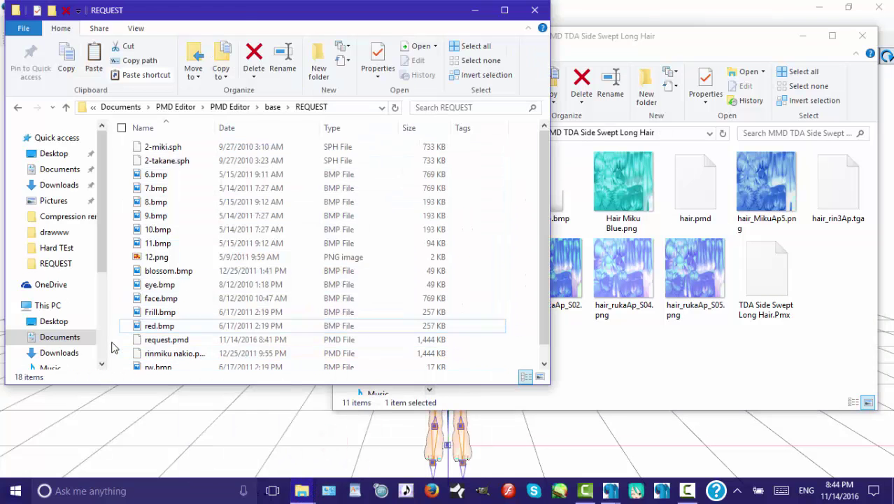
left_click(42, 241)
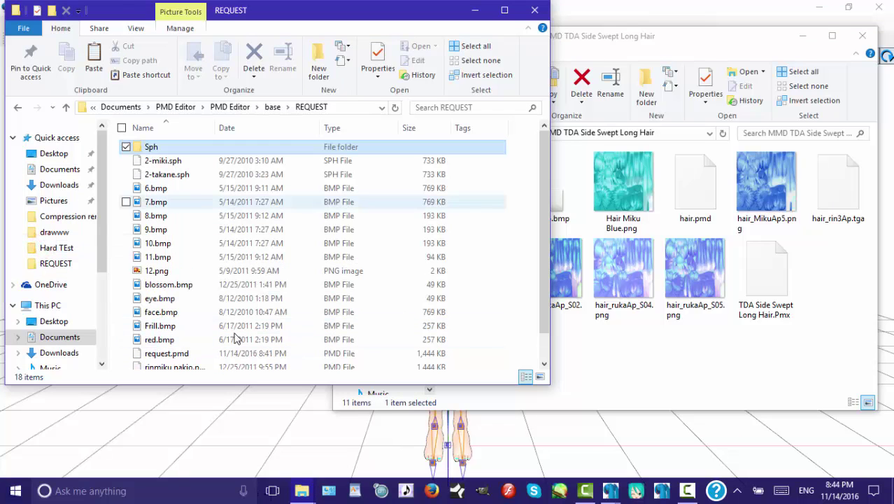
right_click(572, 217)
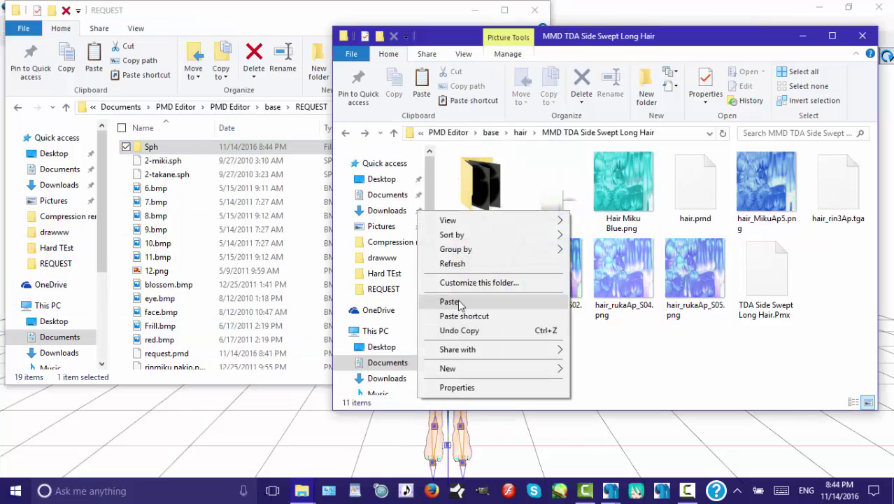
left_click(399, 21)
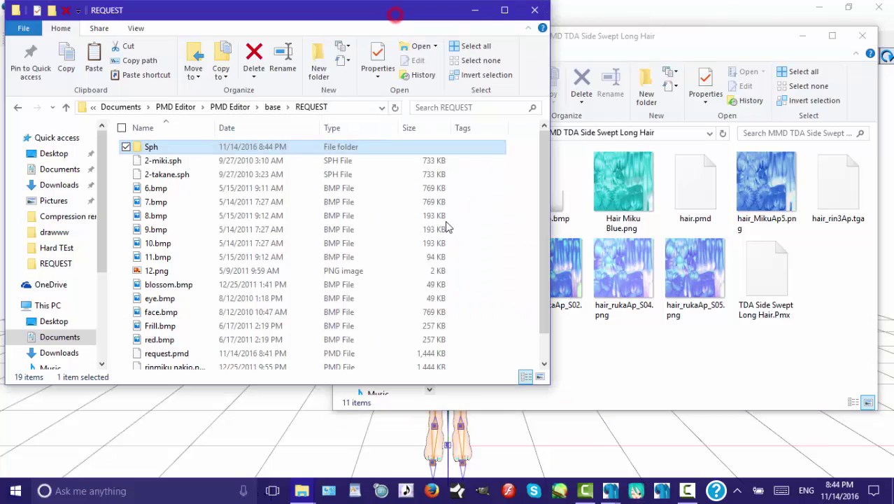
left_click(607, 52)
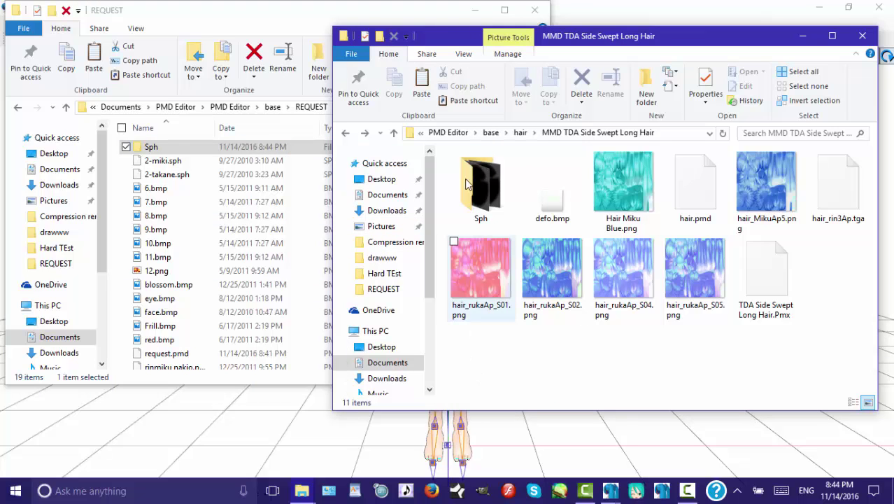
Step: Add hair.pmd from the MMD TDA Side Swept Long Hair folder to request.pmd, using the Ad import option
left_click(494, 15)
left_click(475, 10)
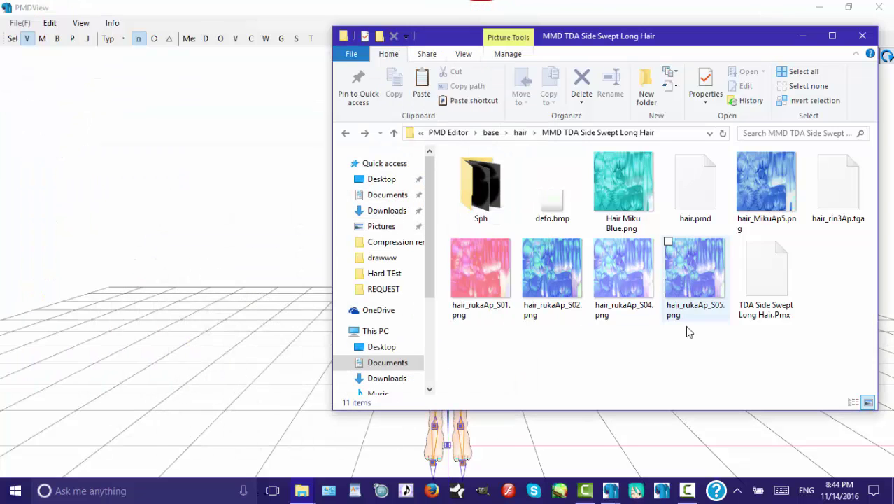
left_click_drag(695, 185, 246, 245)
left_click(173, 175)
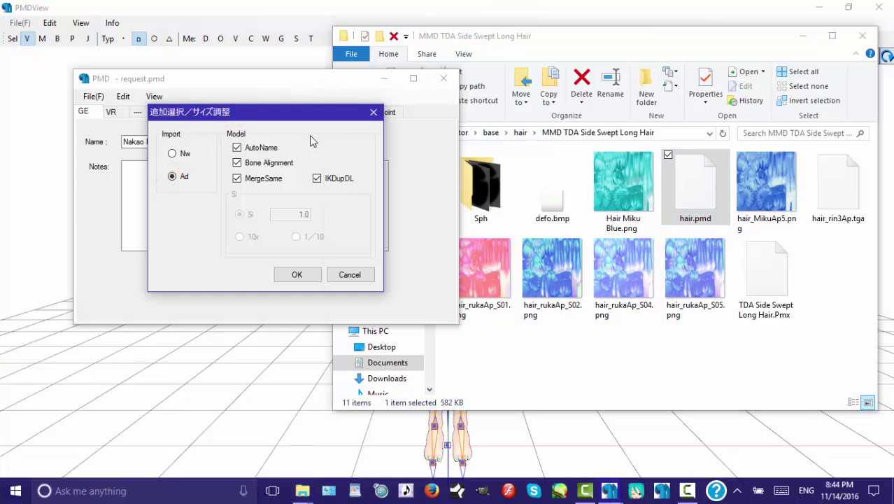
left_click(309, 275)
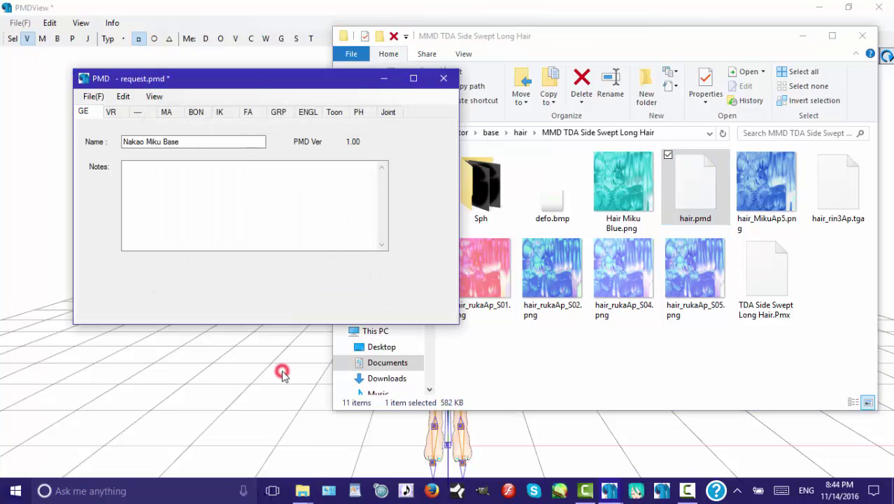
left_click(279, 376)
right_click_drag(278, 375, 507, 319)
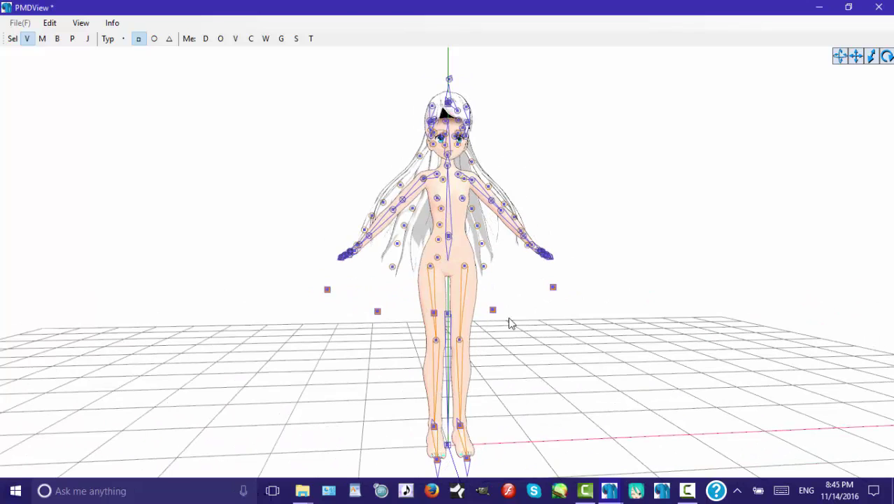
Step: Go back to the base folder and look through its MINE and hairtexture subfolders for a hair texture
left_click(302, 492)
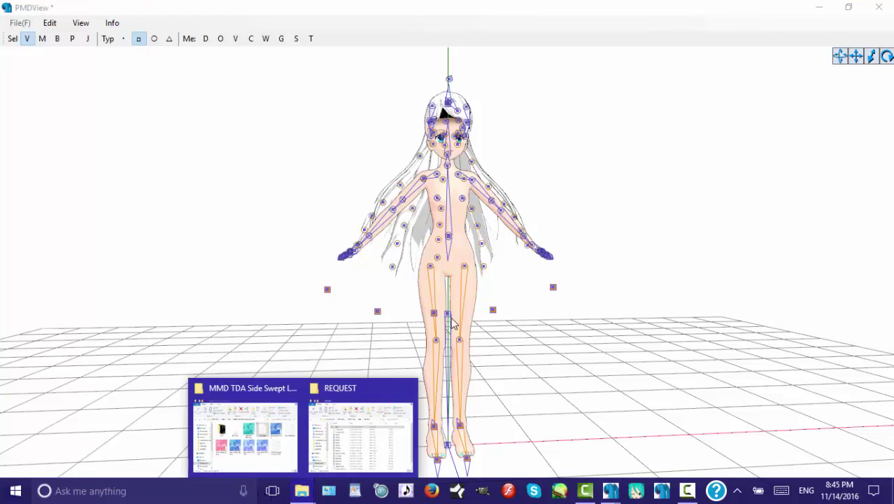
left_click(265, 417)
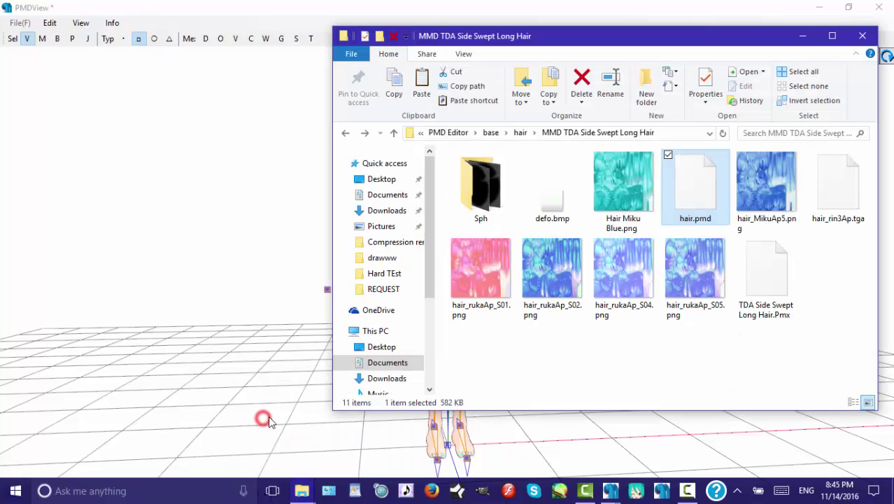
left_click(345, 133)
left_click(345, 134)
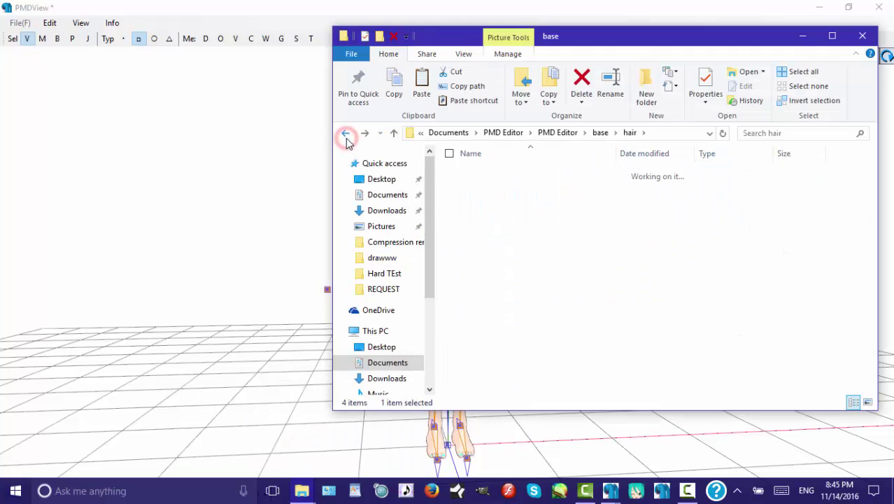
double_click(520, 234)
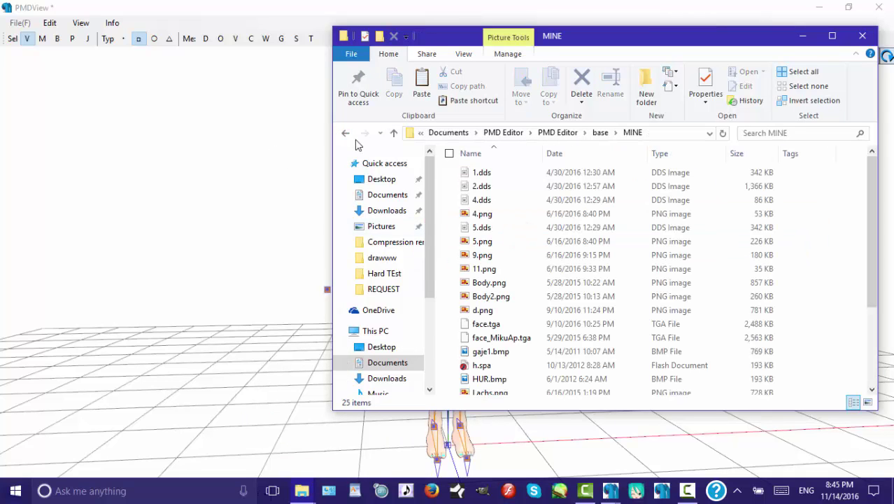
left_click(346, 134)
double_click(513, 227)
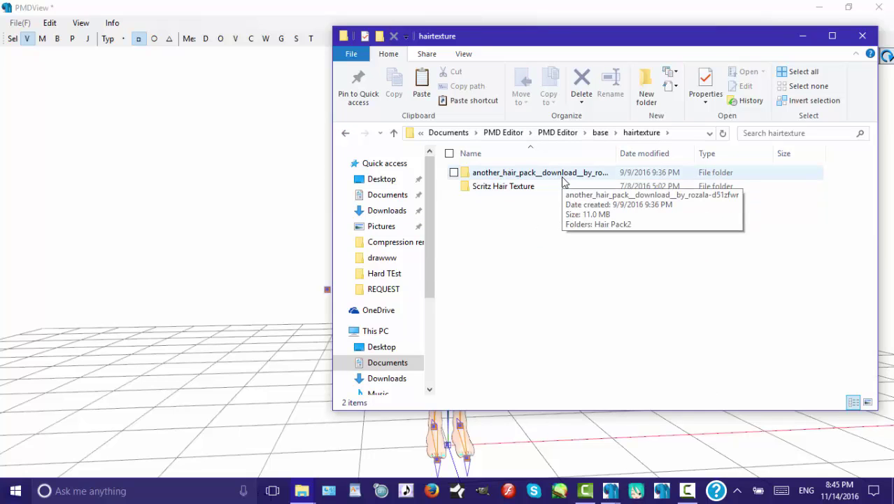
left_click(344, 133)
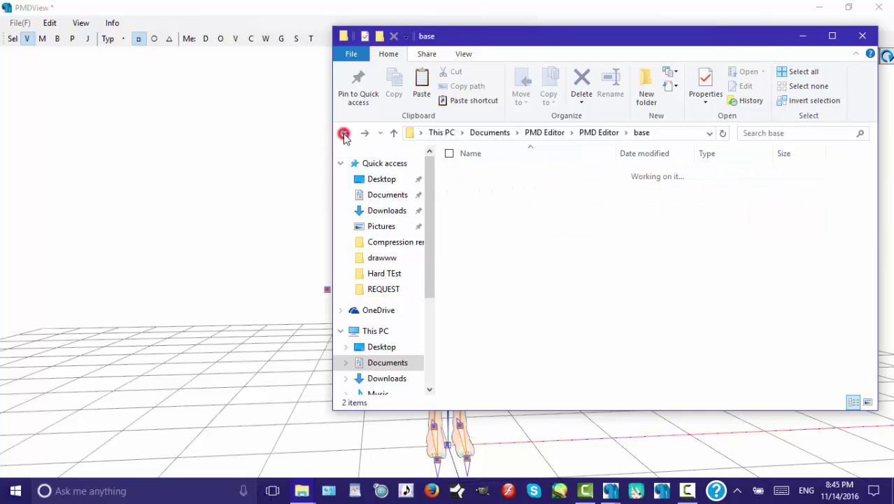
Step: Look at the Silky hair textures in eye texture\Hair and Eye Texture Pack\Hair, and open the Shiny folder
double_click(503, 200)
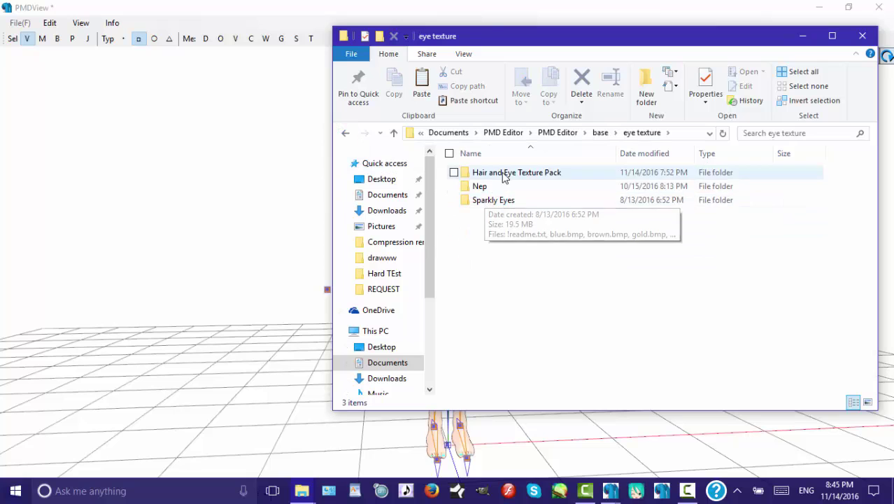
double_click(503, 173)
double_click(481, 186)
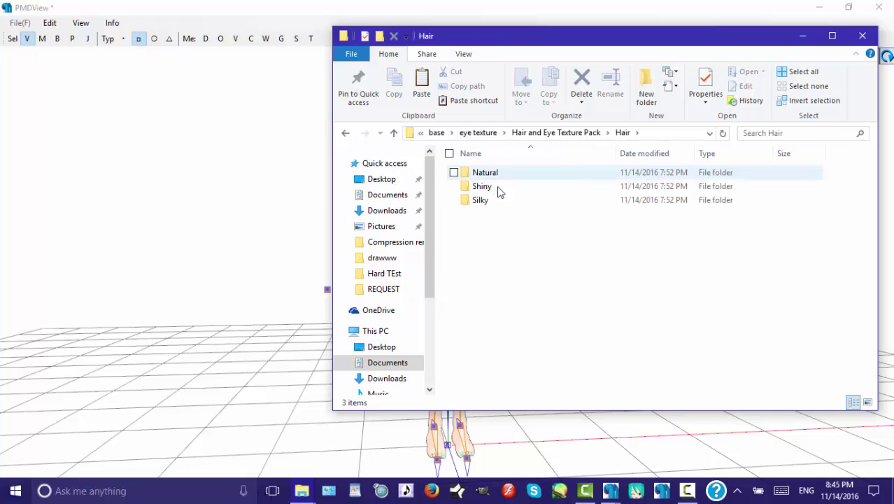
double_click(483, 201)
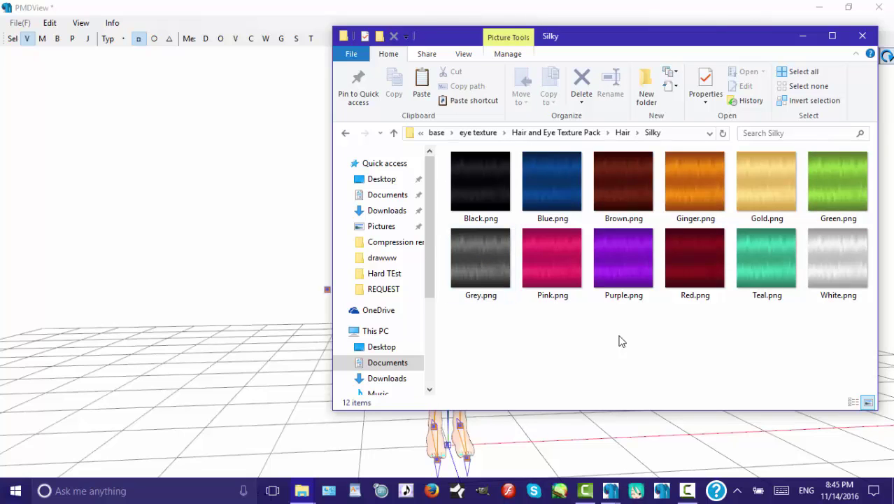
left_click(350, 135)
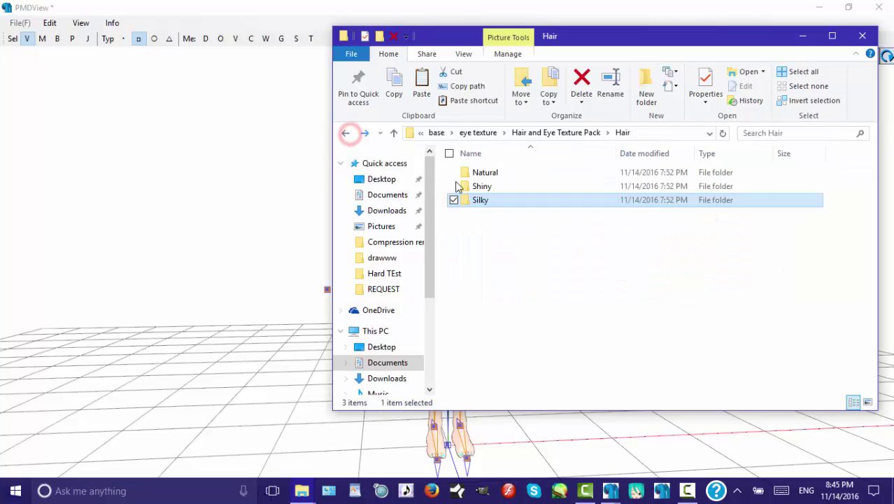
double_click(491, 187)
Step: Copy Green.png from the Shiny hair texture folder into the REQUEST folder, keeping its file name
left_click_drag(768, 266, 678, 404)
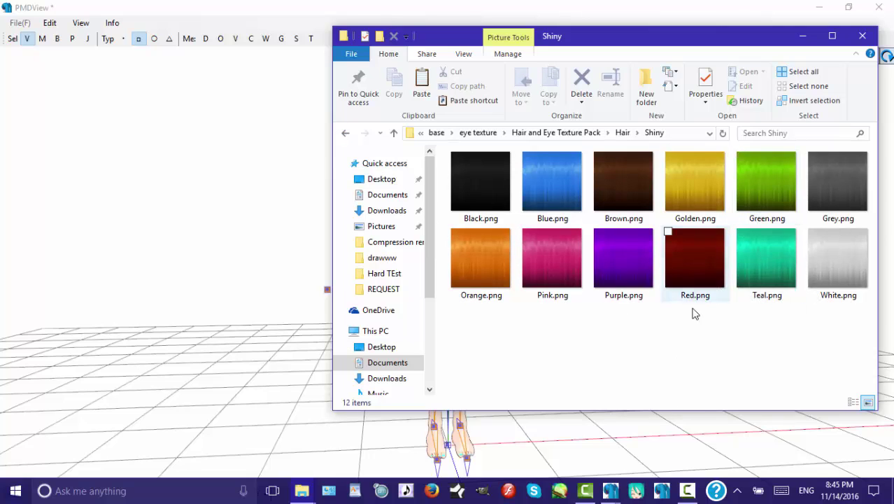
left_click(759, 183)
right_click(754, 187)
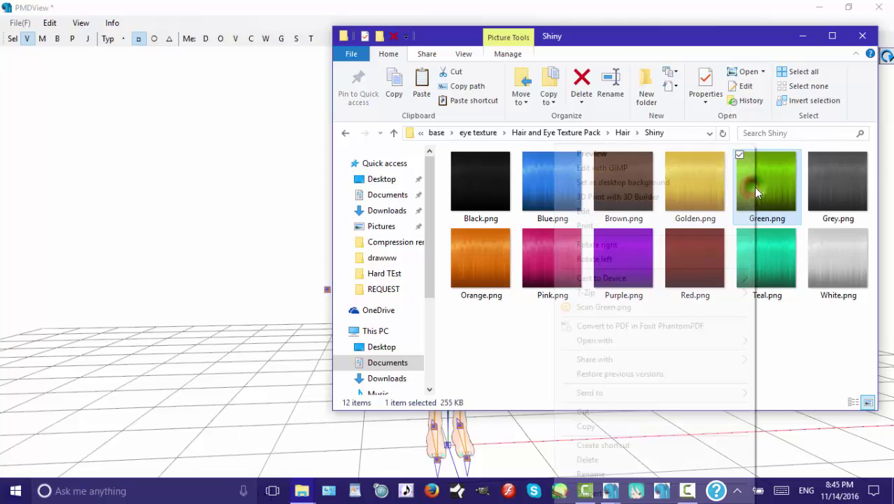
left_click(588, 426)
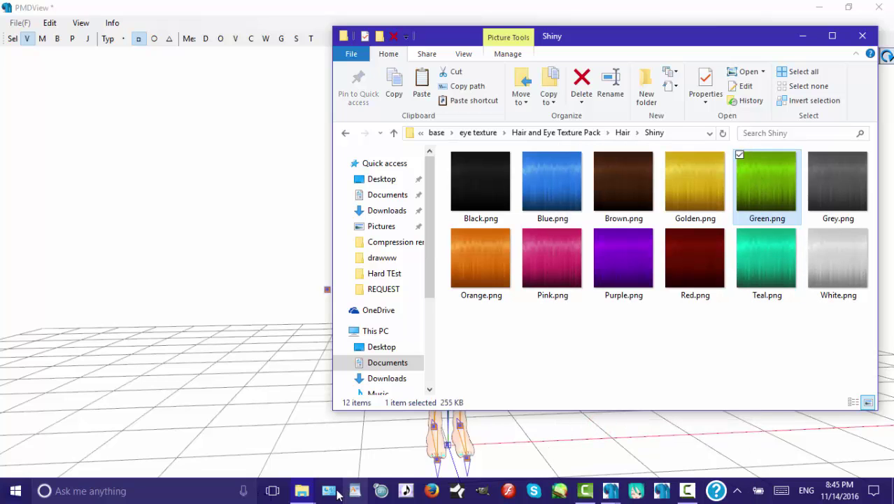
mouse_move(302, 490)
left_click(278, 445)
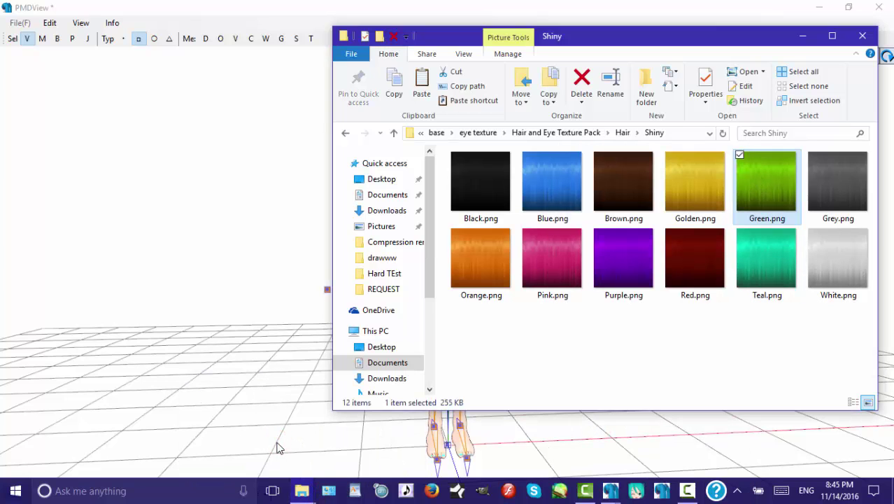
left_click(362, 453)
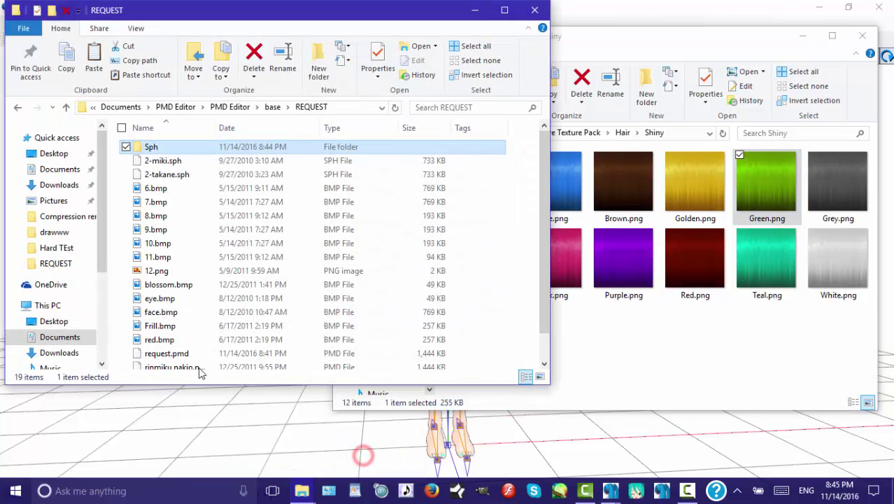
right_click(123, 333)
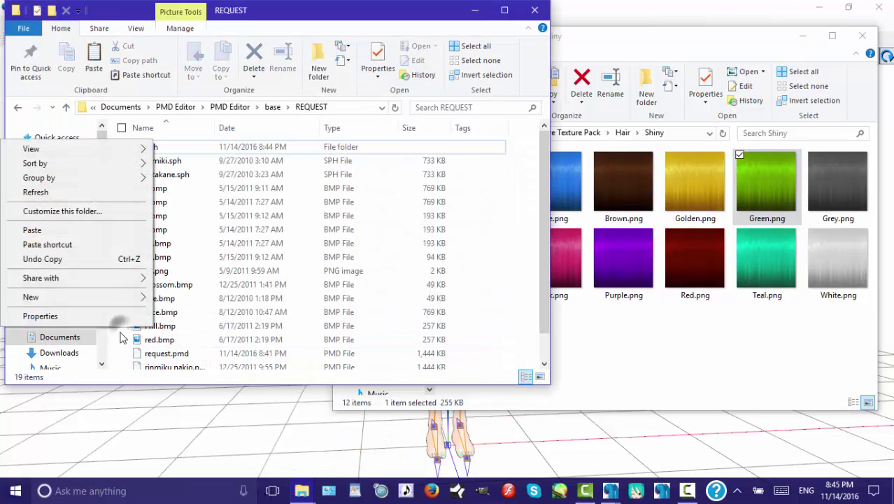
left_click(34, 230)
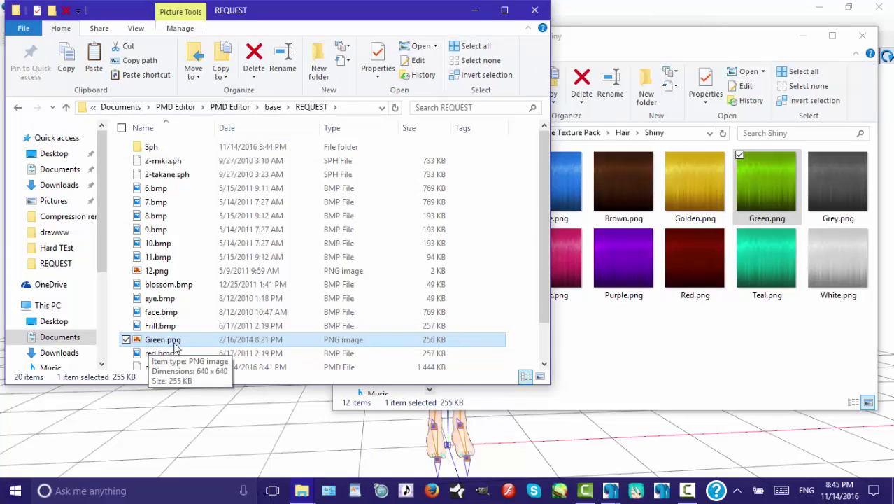
left_click(171, 340)
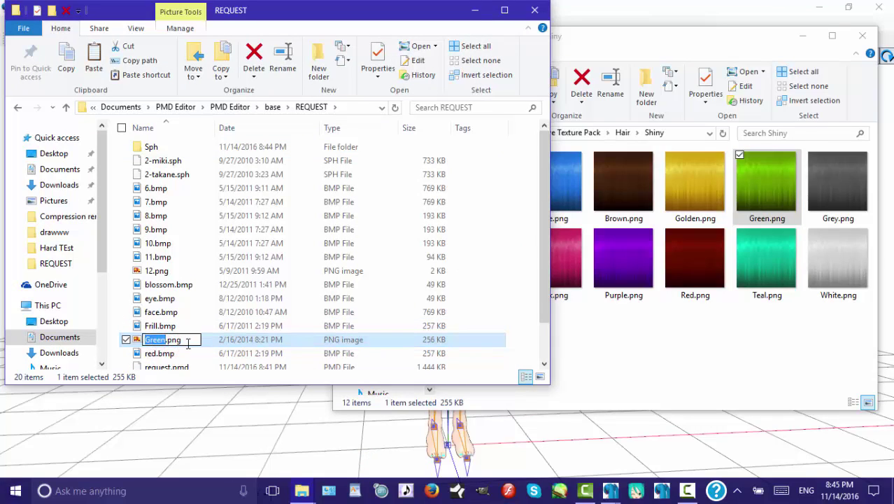
left_click(180, 353)
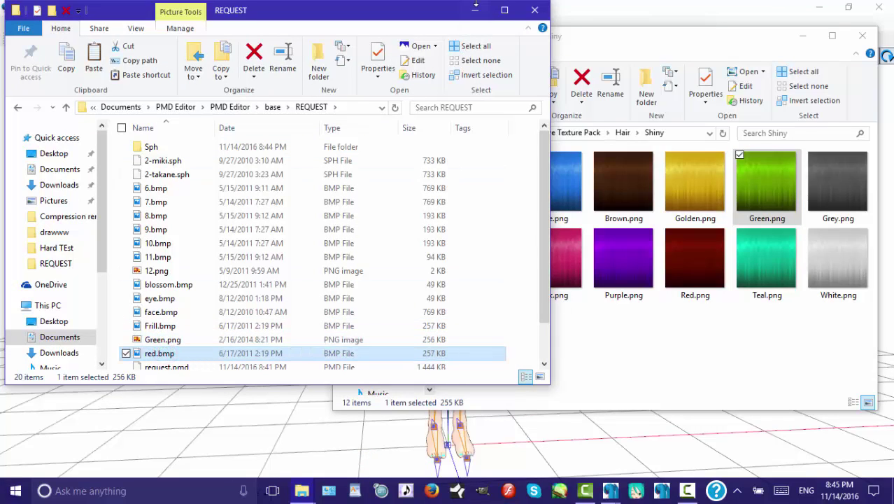
Step: Return to the PMDView model view and turn on vertex display (VR) in the Disp settings
left_click(475, 9)
left_click(802, 35)
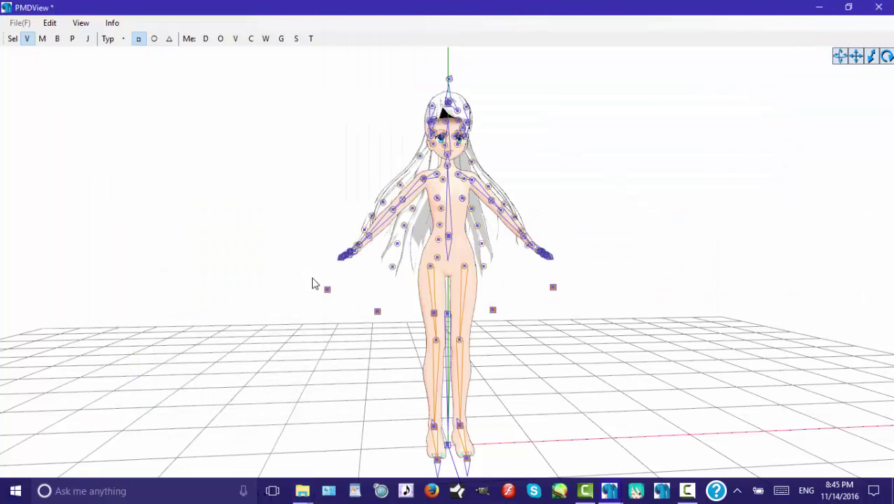
left_click(205, 38)
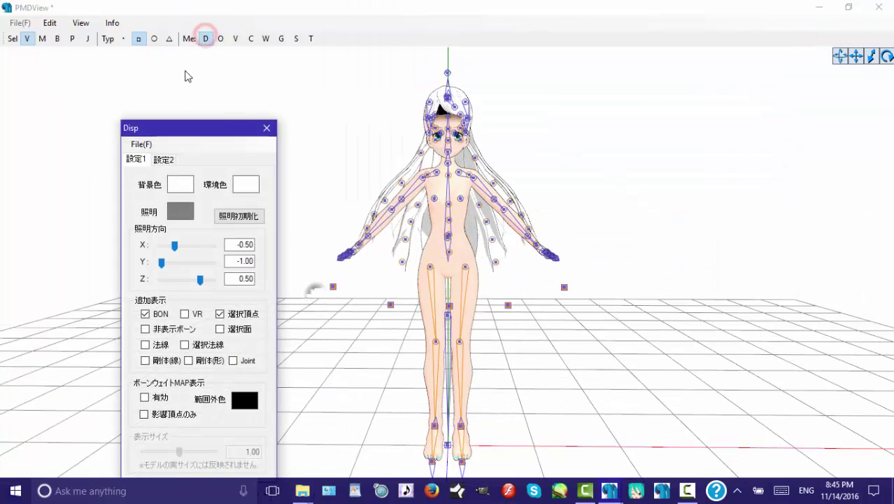
left_click(185, 315)
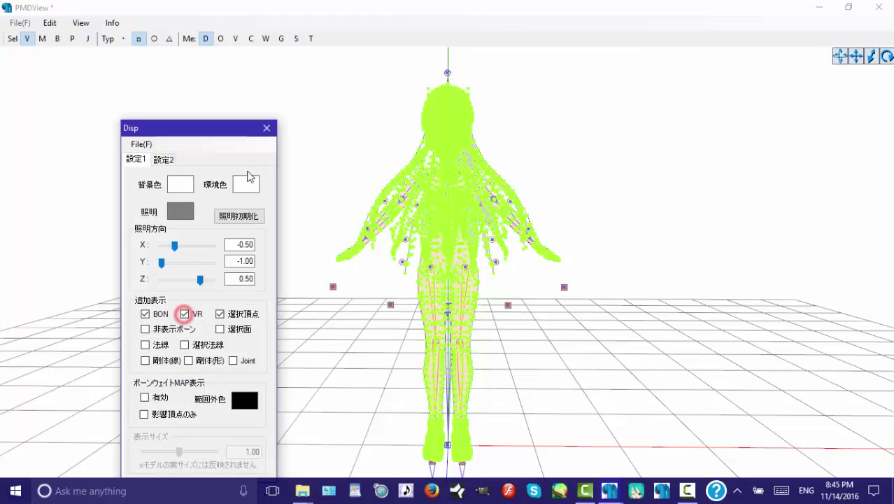
left_click(267, 129)
Step: Filter the displayed vertices by material (MA) in the Vert/Mat. window, and place the Control window beside it
left_click(235, 38)
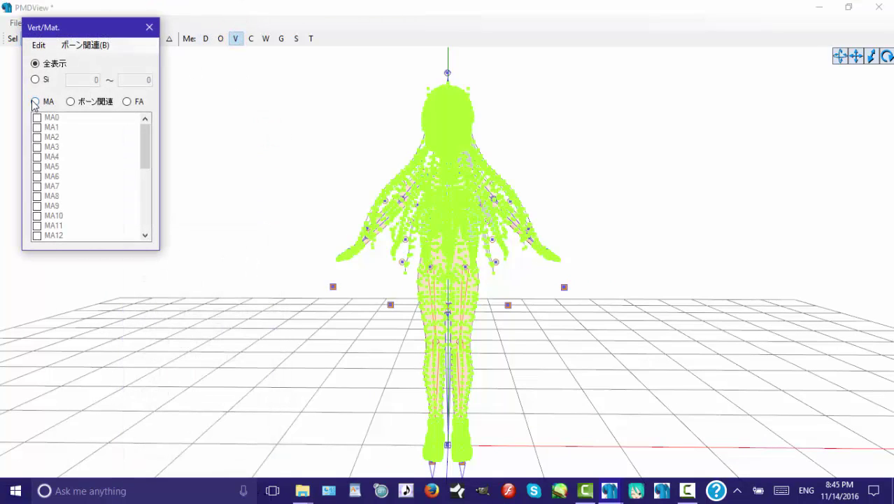
left_click(34, 102)
left_click(251, 44)
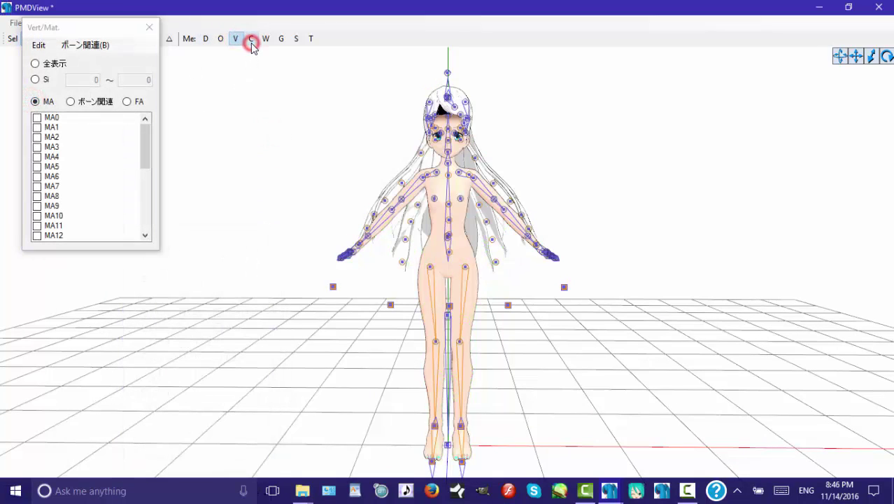
left_click(250, 38)
left_click_drag(120, 66, 166, 98)
Step: Open the SubV preview, place it beside the main model, and enlarge it to show the full figure
left_click(293, 39)
left_click_drag(228, 59, 635, 94)
scroll(628, 220, "up", 4)
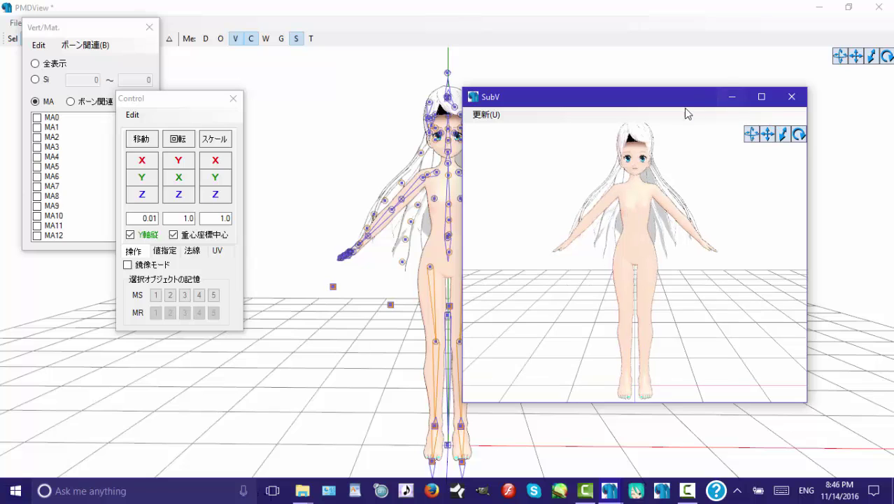
left_click(645, 84)
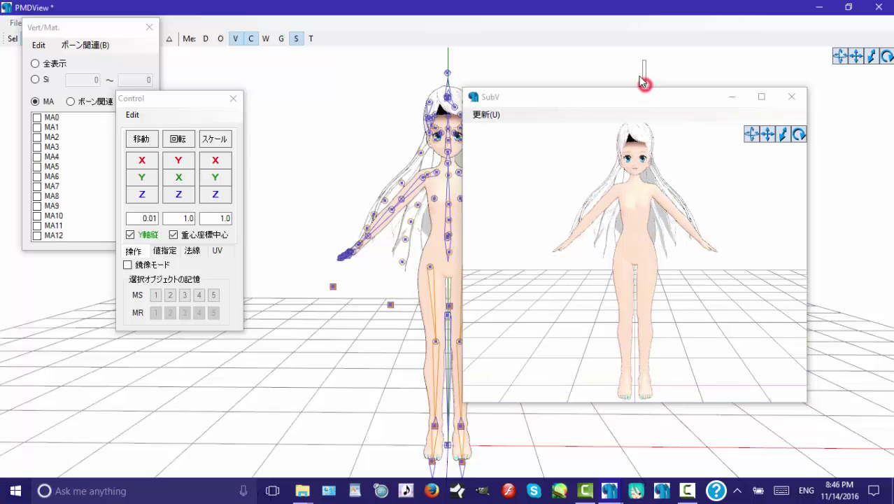
left_click_drag(636, 81, 627, 23)
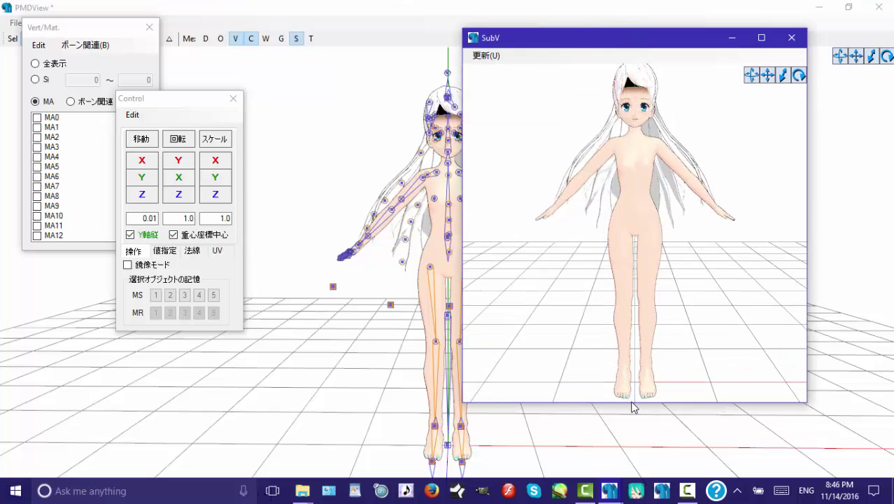
left_click_drag(634, 405, 628, 432)
left_click(81, 28)
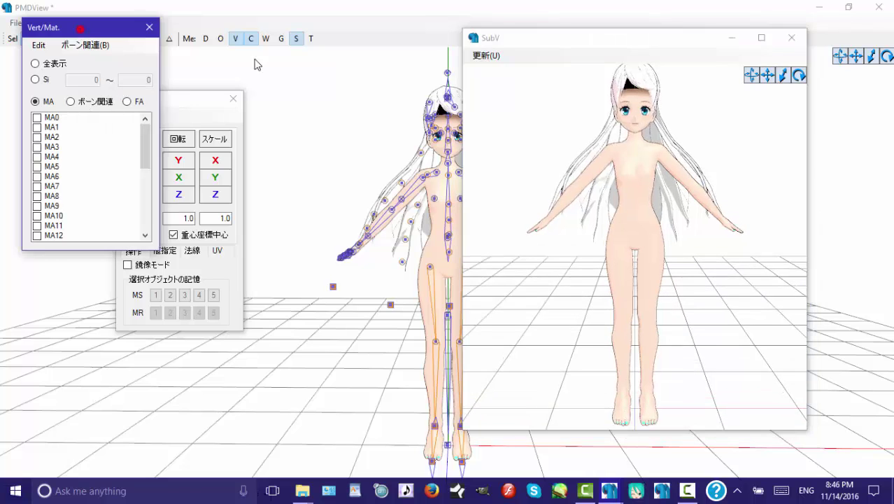
Step: Display the vertices of the hair materials MA0 through MA7 from the second material set in the Vert/Mat. filter
left_click_drag(588, 40, 642, 41)
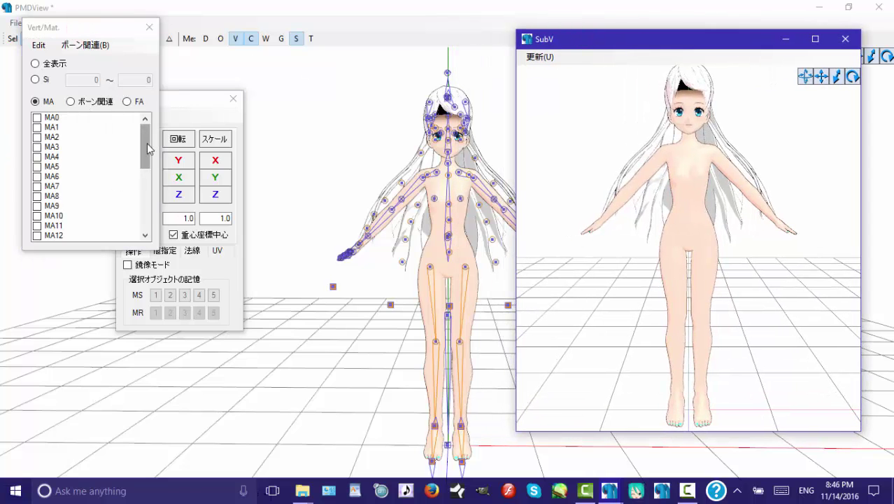
scroll(116, 158, "down", 3)
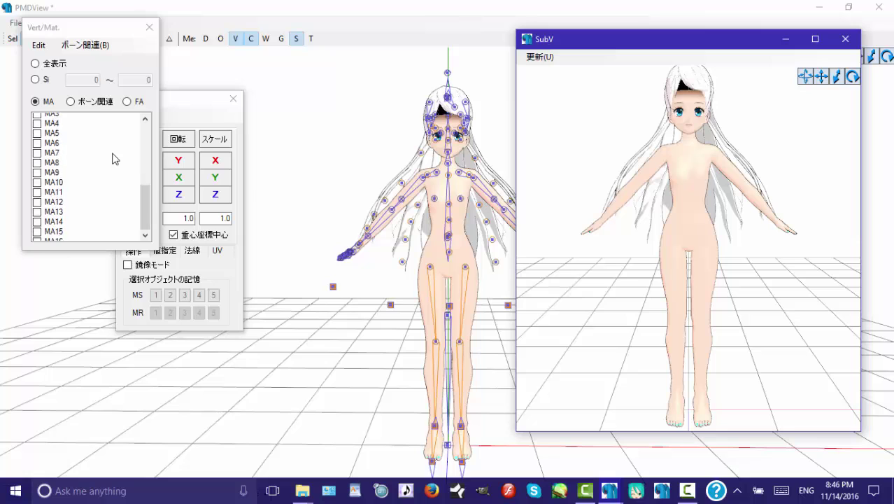
scroll(81, 185, "up", 3)
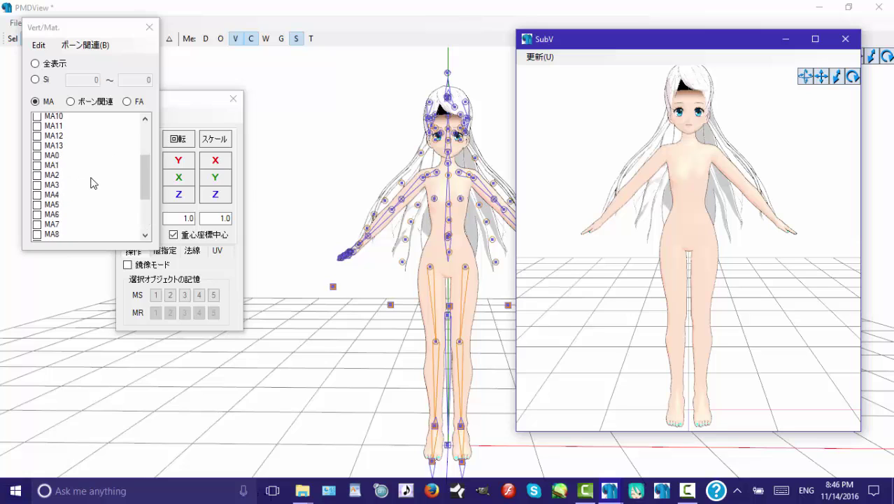
left_click(37, 167)
left_click(36, 176)
left_click(37, 186)
left_click(36, 196)
left_click(36, 206)
left_click(36, 216)
left_click(37, 225)
left_click(36, 235)
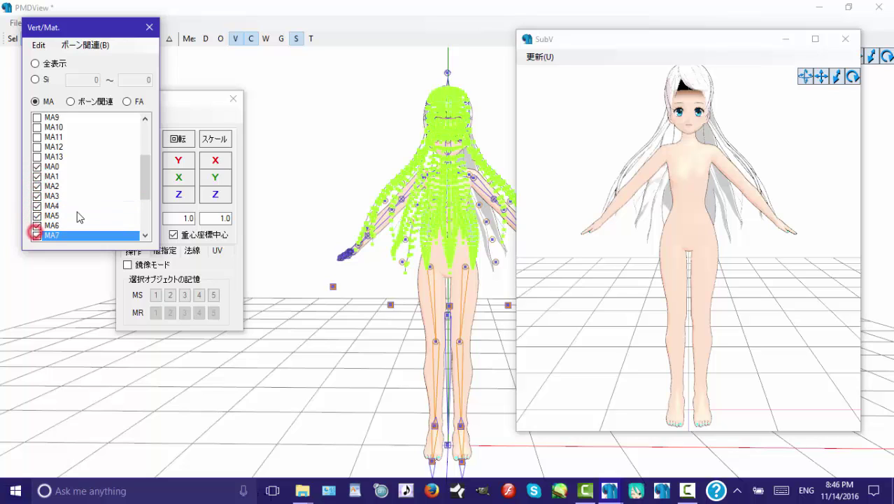
Step: Add the remaining hair materials MA8 through MA16 to the displayed vertices
scroll(47, 213, "down", 3)
left_click(36, 157)
left_click(36, 166)
left_click(37, 176)
left_click(37, 186)
left_click(37, 196)
left_click(36, 206)
left_click(37, 216)
left_click(36, 225)
left_click(37, 235)
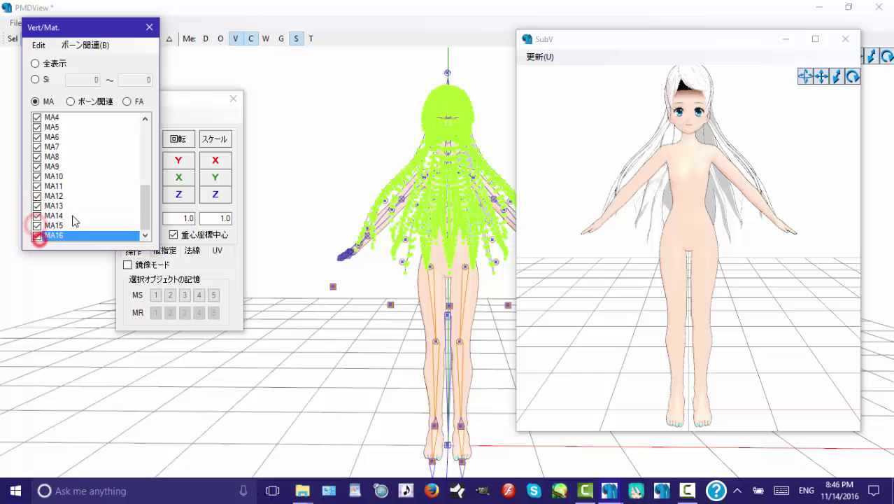
Step: Move the SubV preview off the model and select all displayed hair vertices
scroll(88, 231, "up", 2)
scroll(89, 231, "up", 2)
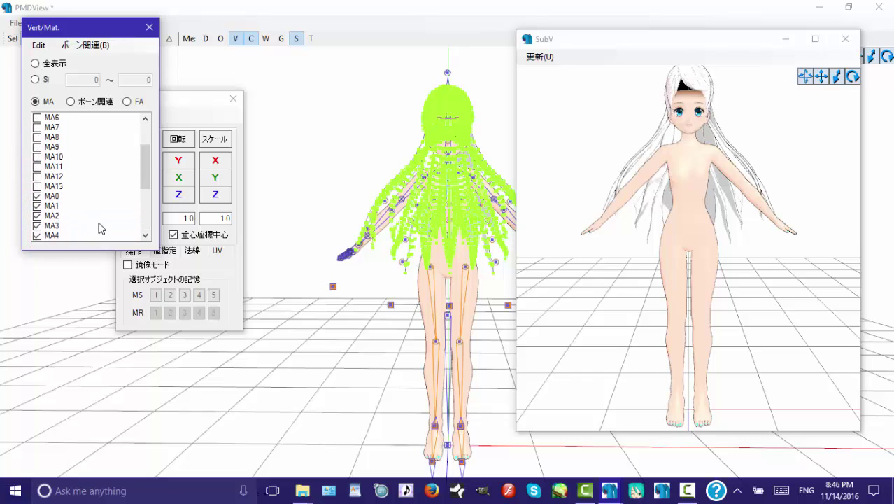
left_click_drag(635, 43, 673, 67)
left_click_drag(250, 61, 575, 407)
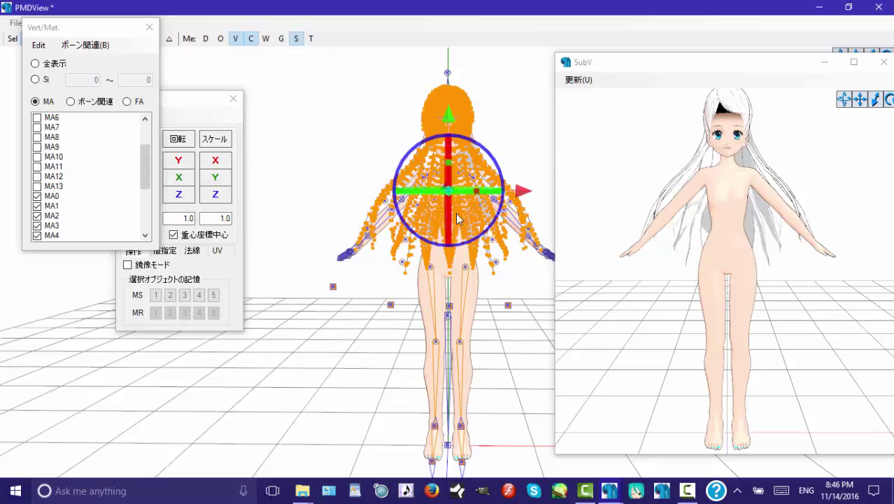
Step: Move the selected hair along Y and scale it along Z to fit the head, judging the fit in SubV
left_click(701, 74)
left_click_drag(688, 74, 618, 71)
left_click_drag(148, 179, 176, 180)
right_click_drag(582, 148, 563, 163)
left_click_drag(216, 195, 215, 196)
left_click_drag(146, 181, 146, 181)
right_click_drag(626, 175, 636, 172)
left_click_drag(791, 96, 692, 196)
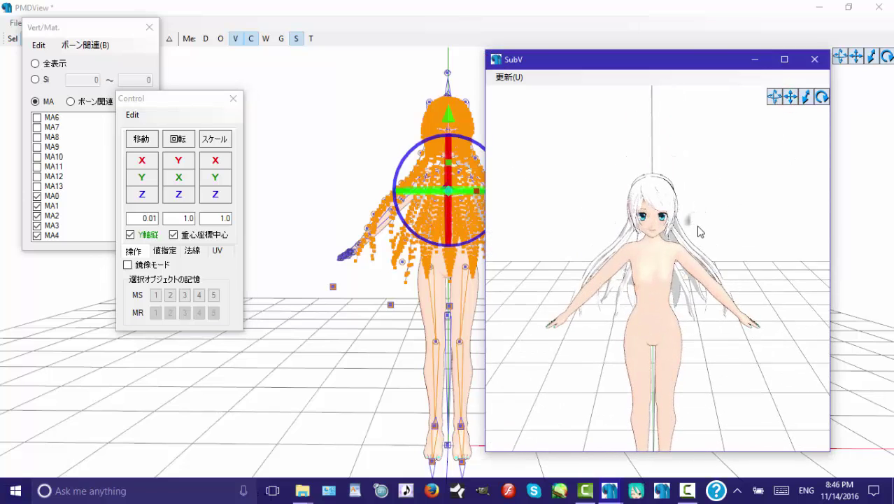
Step: Shift the selected hair along Y and X to align it with the head
left_click_drag(142, 177, 143, 201)
left_click_drag(142, 160, 142, 160)
right_click_drag(518, 175, 569, 178)
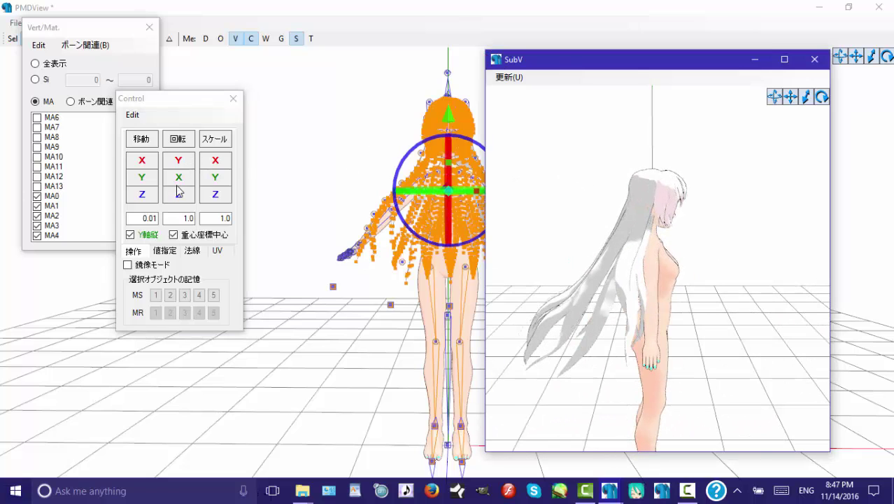
Step: Scale the selected hair along X and Y and readjust its height on the head
left_click_drag(220, 165, 220, 166)
mouse_move(579, 221)
right_mouse_down()
mouse_move(623, 233)
mouse_move(586, 232)
right_mouse_up()
left_click_drag(215, 177, 215, 177)
left_click_drag(141, 175, 141, 174)
right_click_drag(654, 249, 697, 252)
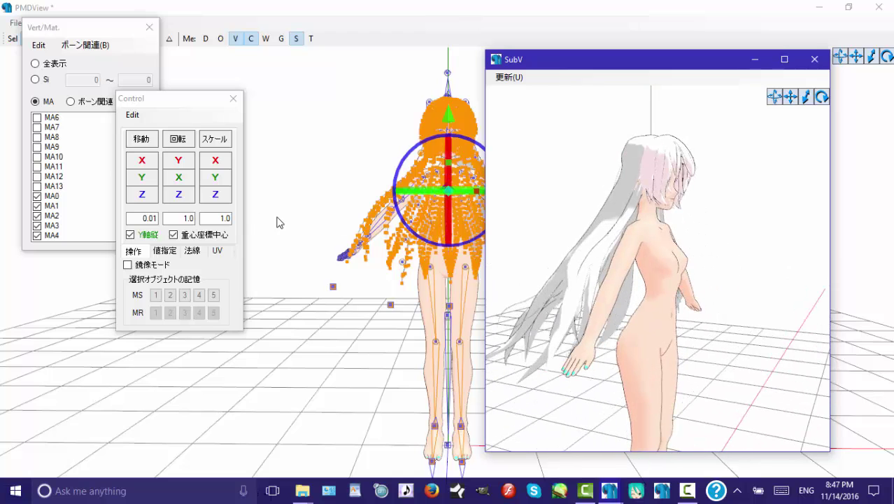
Step: Scale the selected hair along Z and shift it along Z so it sits properly around the face
left_click_drag(221, 200, 215, 204)
left_click_drag(143, 194, 161, 194)
mouse_move(672, 266)
right_mouse_down()
mouse_move(607, 259)
mouse_move(733, 254)
mouse_move(670, 260)
mouse_move(684, 259)
right_mouse_up()
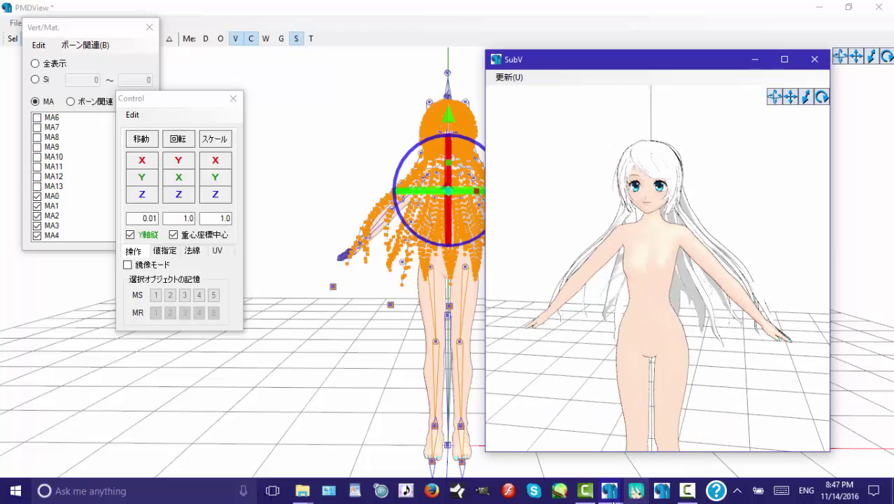
Step: Switch to the PMD editor's material list and set the texture of hair material 14 : MA0 to Green.png
mouse_move(610, 491)
left_click(535, 452)
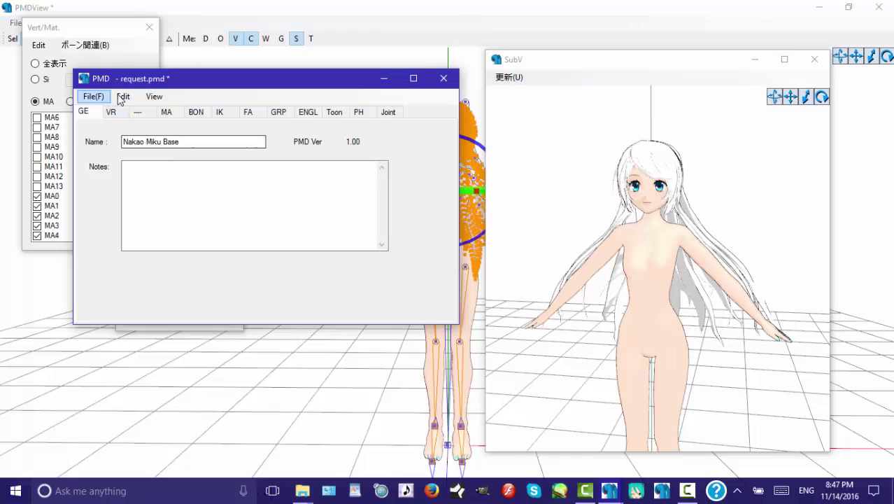
left_click(166, 114)
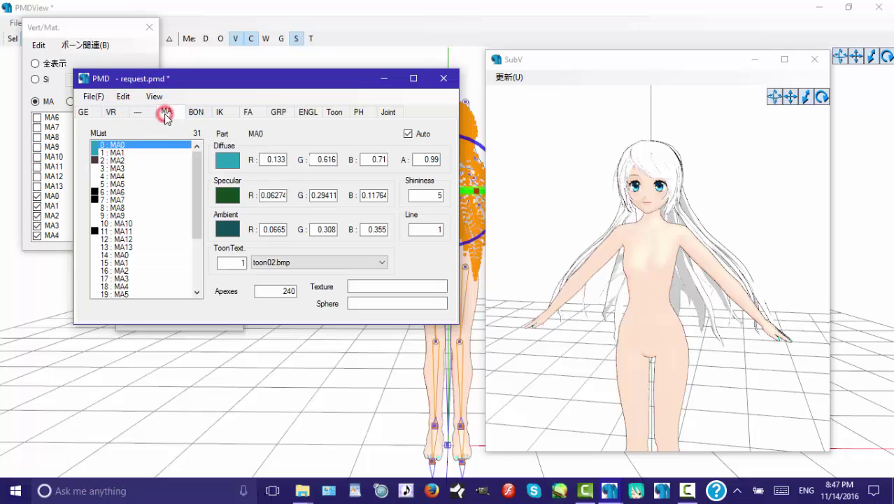
left_click(126, 255)
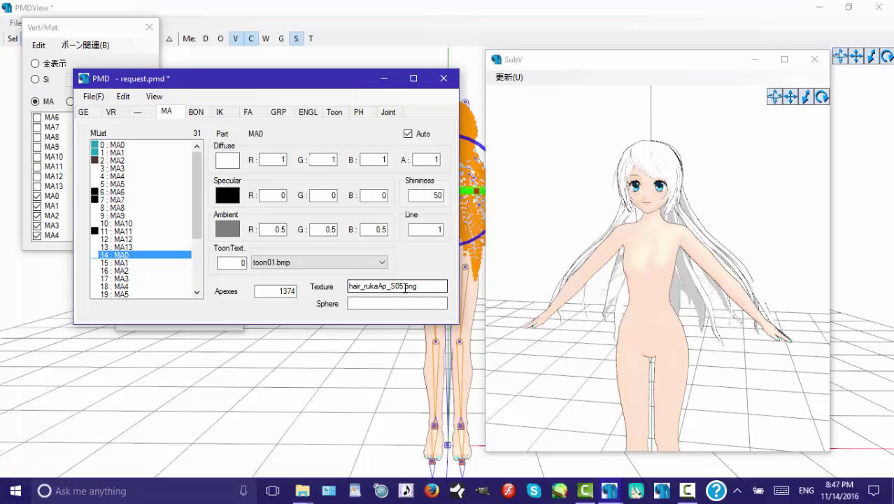
left_click_drag(404, 286, 285, 287)
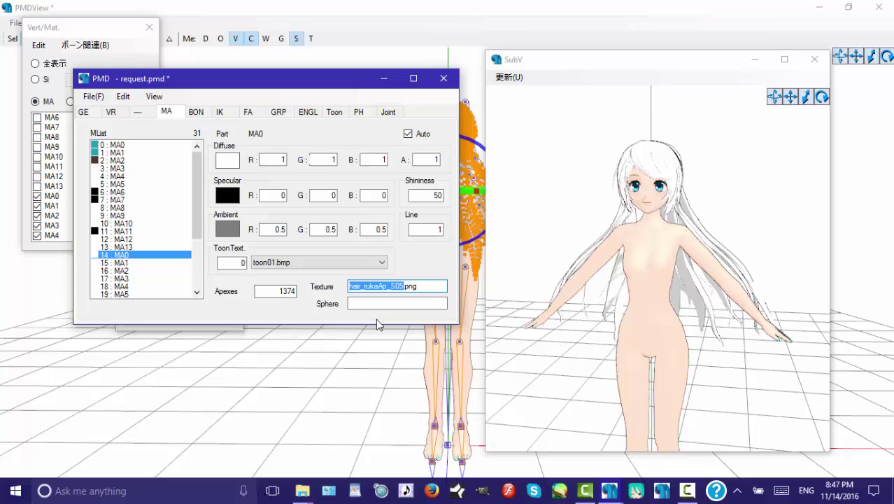
key("BackSpace")
type("Gre")
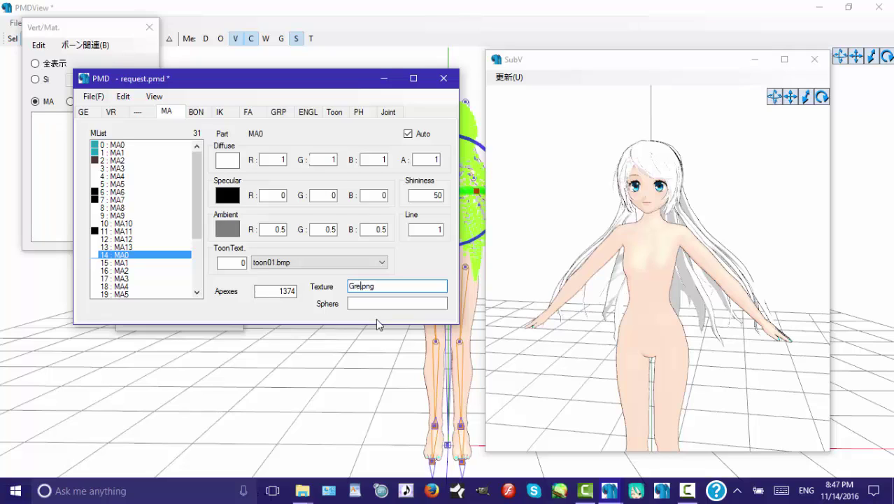
type("en")
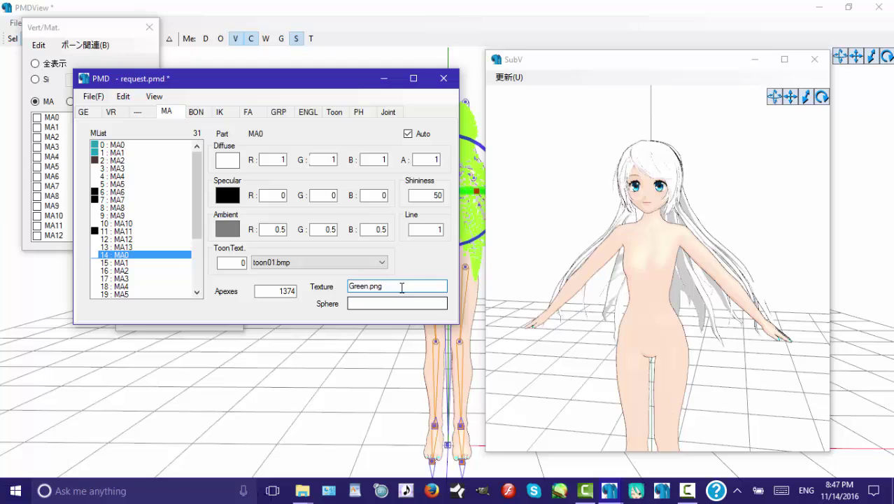
Step: Copy the Green.png texture name and apply it to hair material 15 : MA1
right_click(396, 283)
left_click(385, 283)
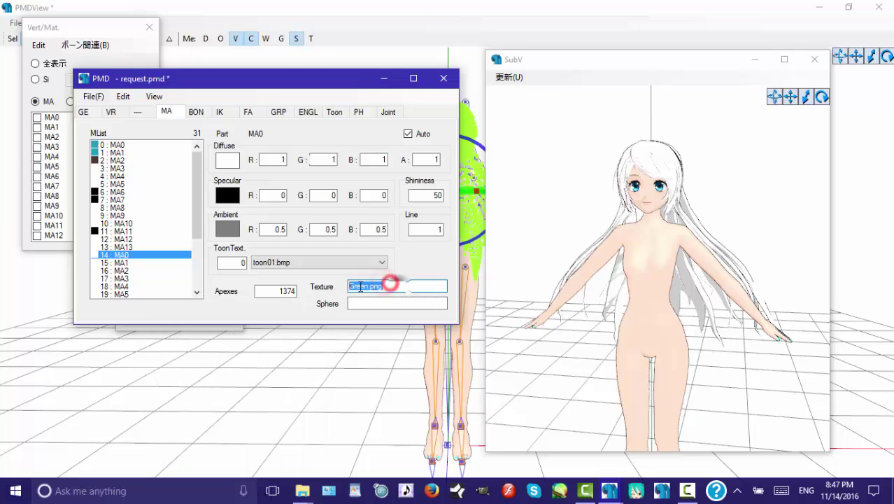
right_click(359, 286)
left_click(236, 327)
left_click(121, 262)
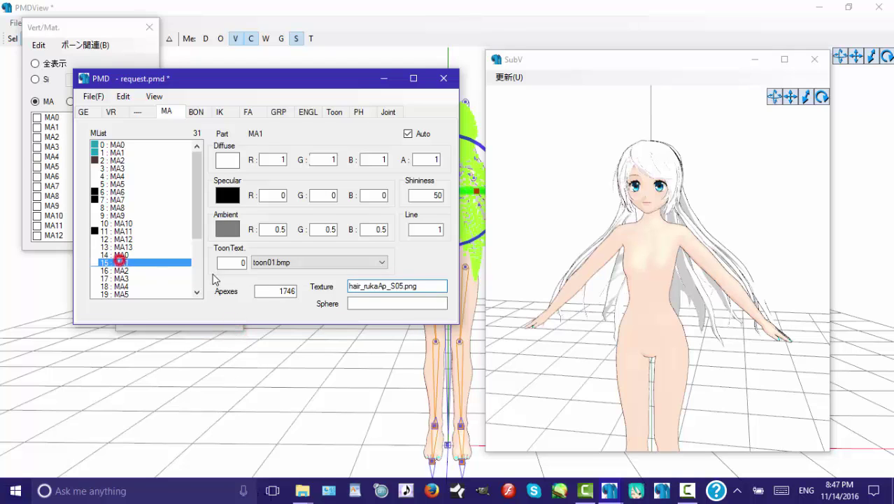
left_click_drag(413, 287, 349, 287)
right_click(386, 284)
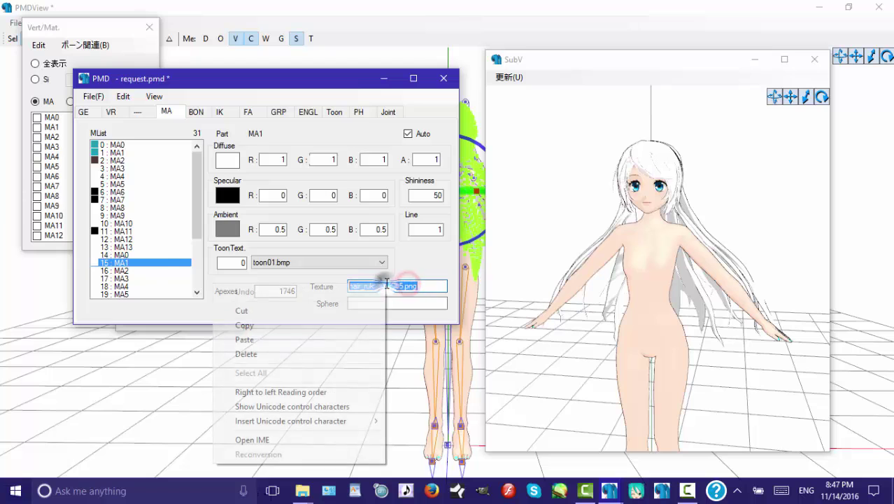
left_click(245, 340)
Step: Set the texture of hair material 16 : MA2 to Green.png
left_click_drag(196, 202, 190, 240)
scroll(190, 240, "down", 4)
left_click(116, 184)
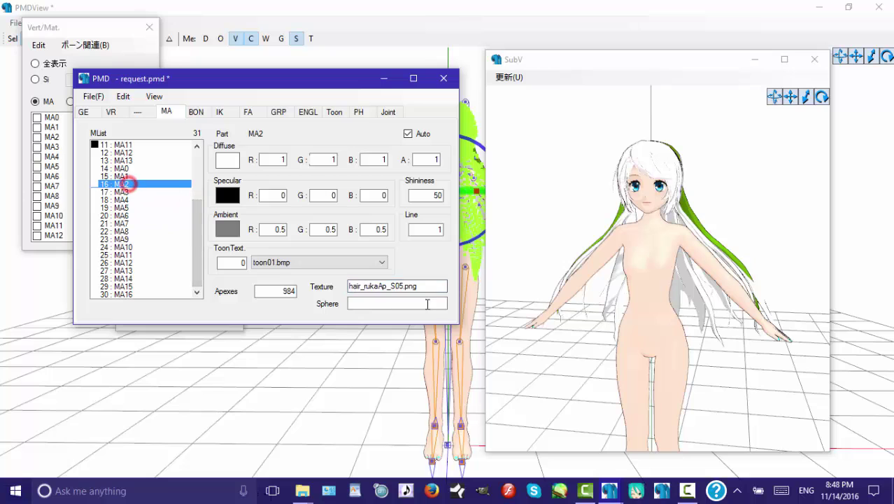
left_click_drag(430, 287, 332, 291)
right_click(333, 291)
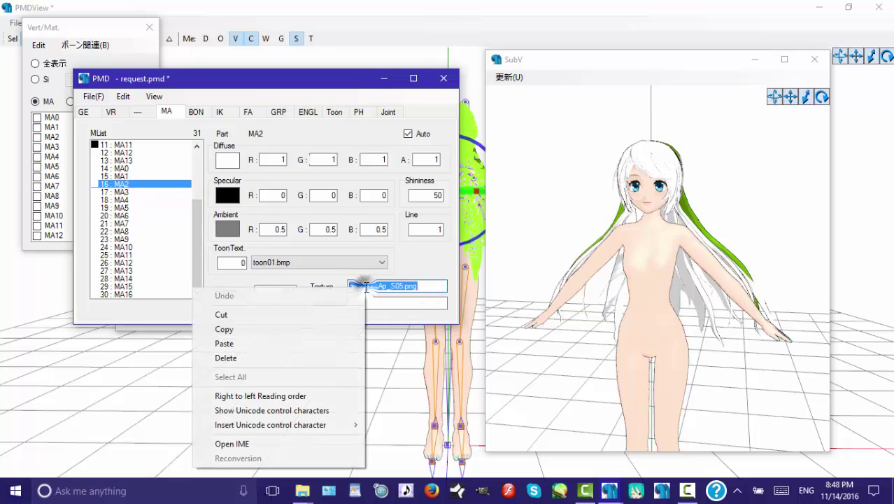
left_click(239, 344)
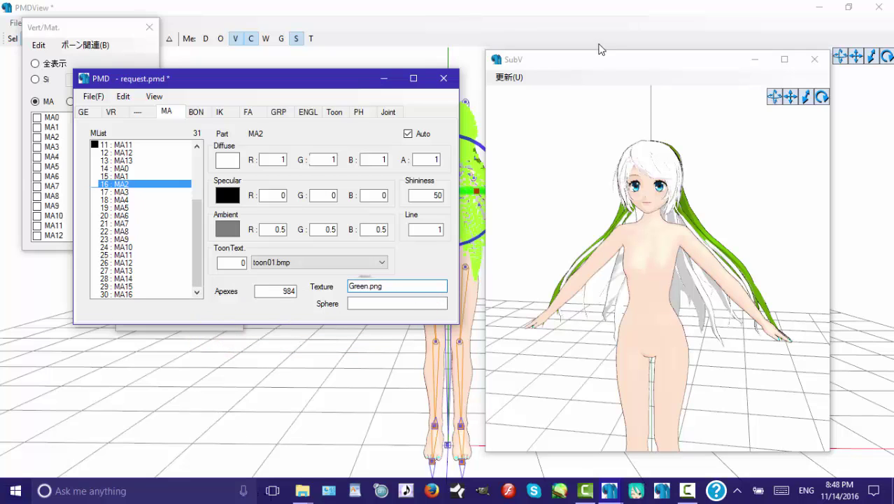
left_click(508, 77)
Step: Set the texture of hair materials 17 : MA3 and 18 : MA4 to Green.png
left_click(120, 192)
left_click_drag(426, 285, 343, 286)
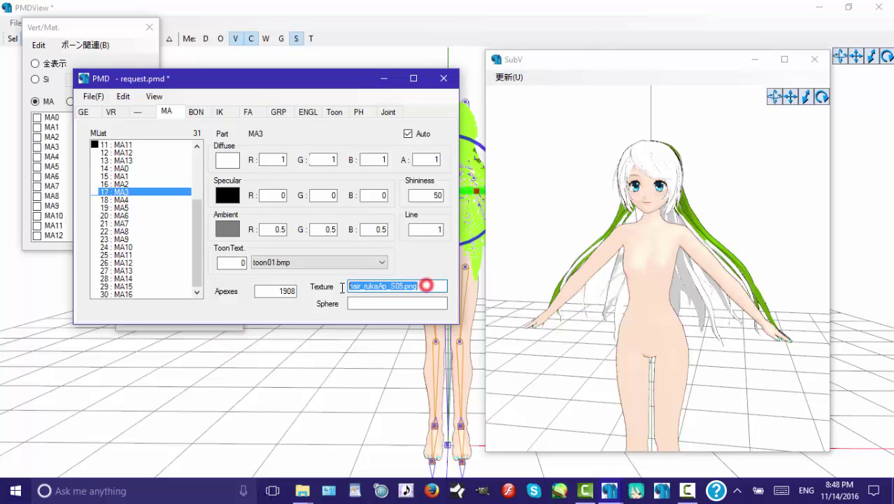
right_click(378, 287)
left_click(236, 343)
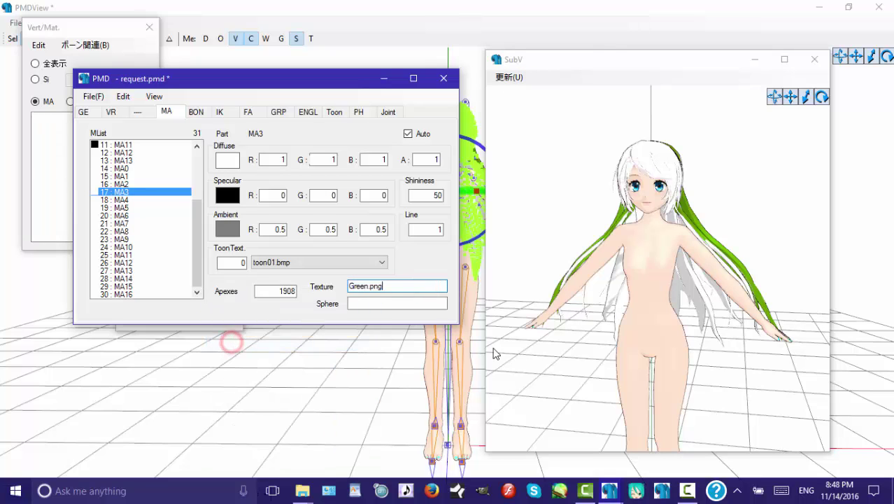
left_click(122, 200)
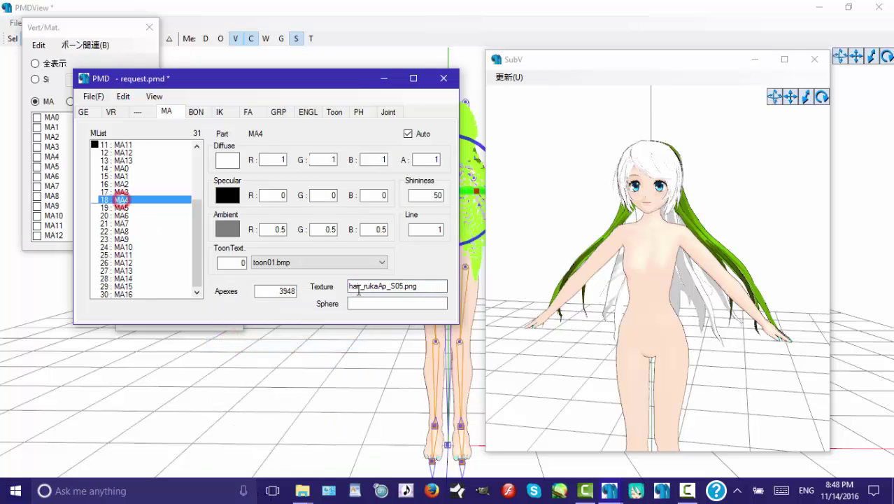
left_click_drag(423, 284, 321, 288)
right_click(356, 287)
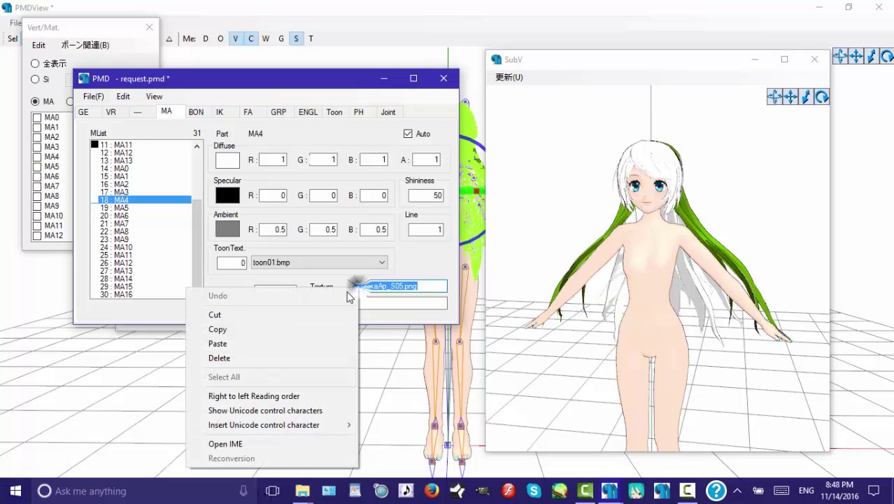
left_click(230, 344)
Step: Set the texture of hair materials 19 : MA5 and 20 : MA6 to Green.png
left_click(115, 208)
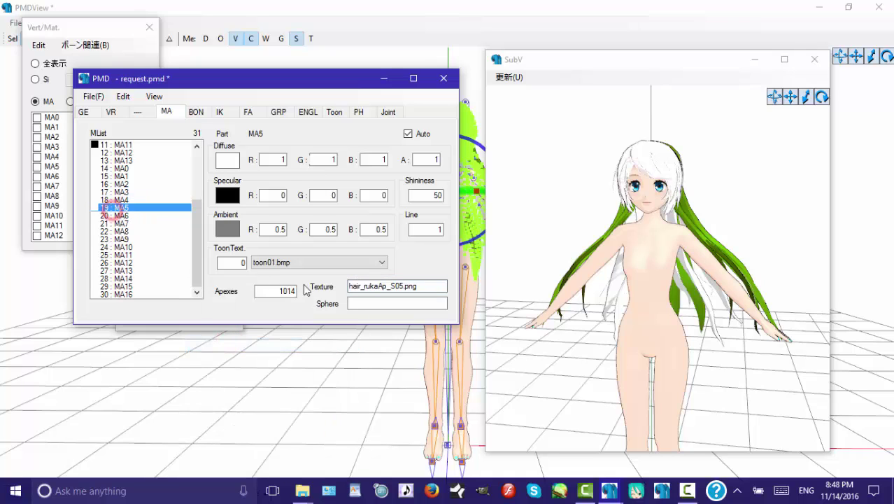
double_click(419, 286)
left_click(92, 96)
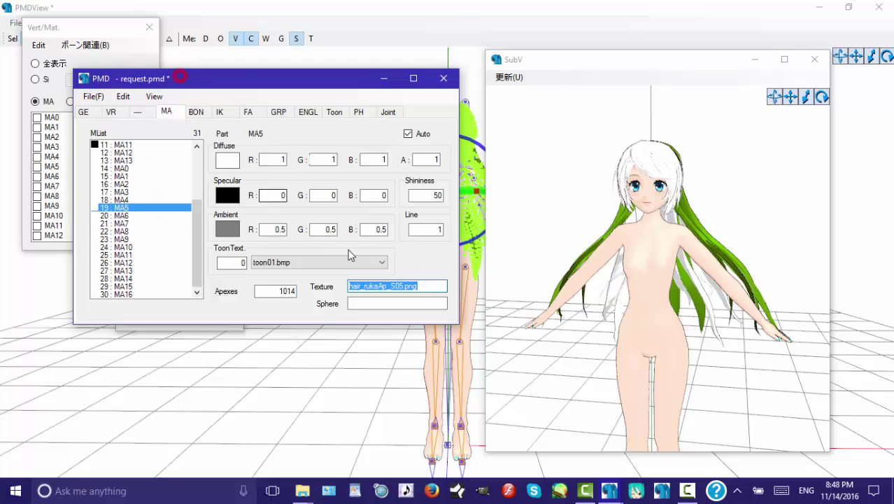
right_click(384, 286)
left_click(245, 333)
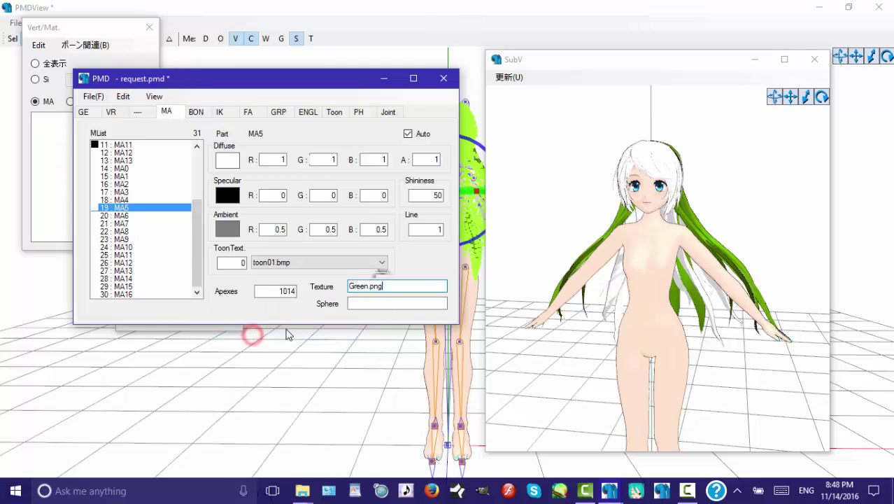
left_click(119, 217)
double_click(426, 284)
right_click(377, 284)
left_click(231, 340)
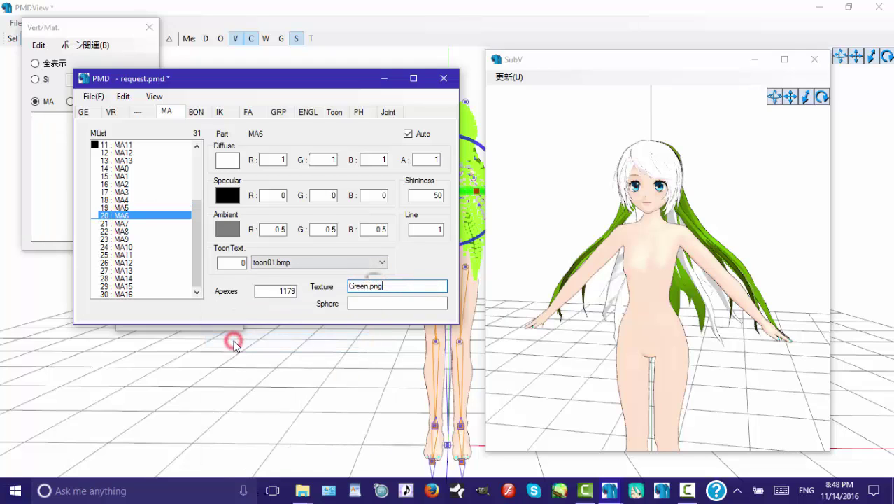
Step: Set the texture of hair materials 21 : MA7 through 26 : MA12 to Green.png
left_click(119, 224)
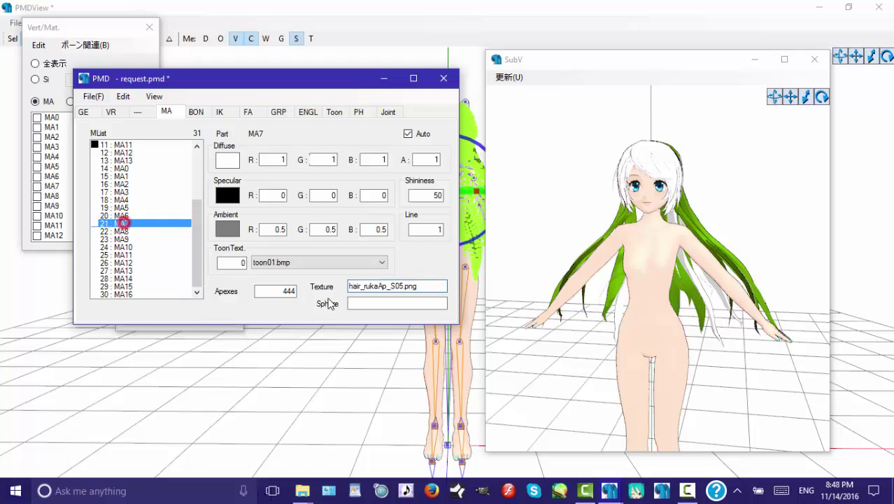
double_click(423, 286)
right_click(366, 287)
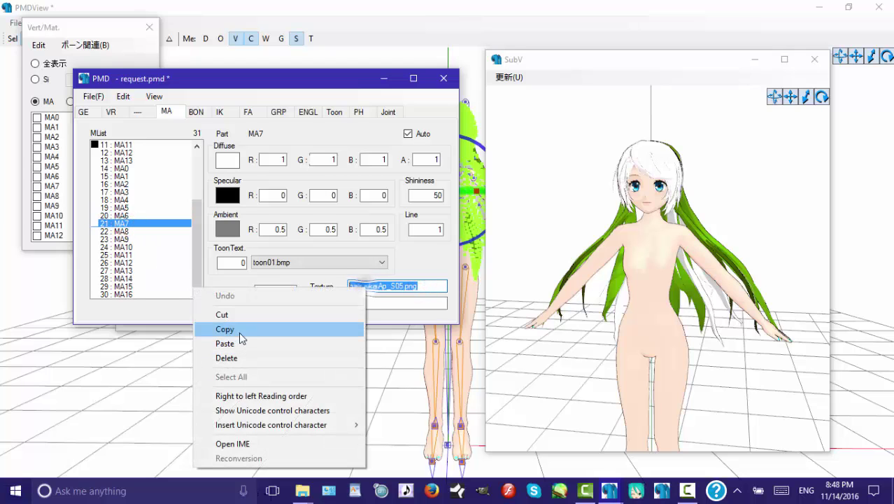
left_click(225, 342)
left_click(120, 231)
double_click(419, 287)
right_click(363, 285)
left_click(224, 343)
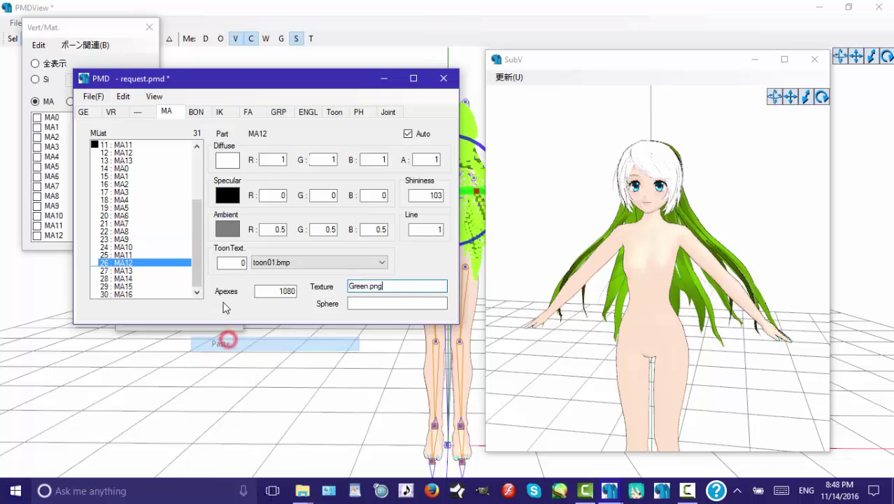
Step: Set the texture of hair materials 27 : MA13 and 28 : MA14 to Green.png
left_click(123, 270)
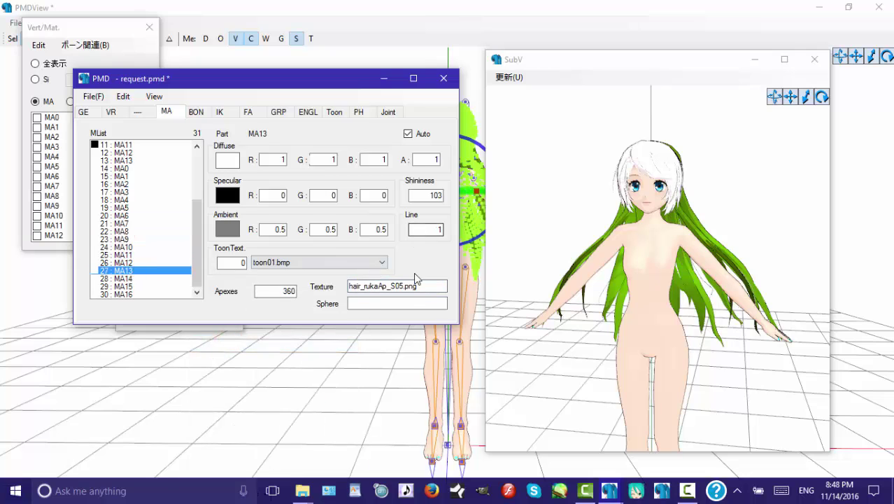
left_click_drag(356, 292, 349, 288)
right_click(377, 283)
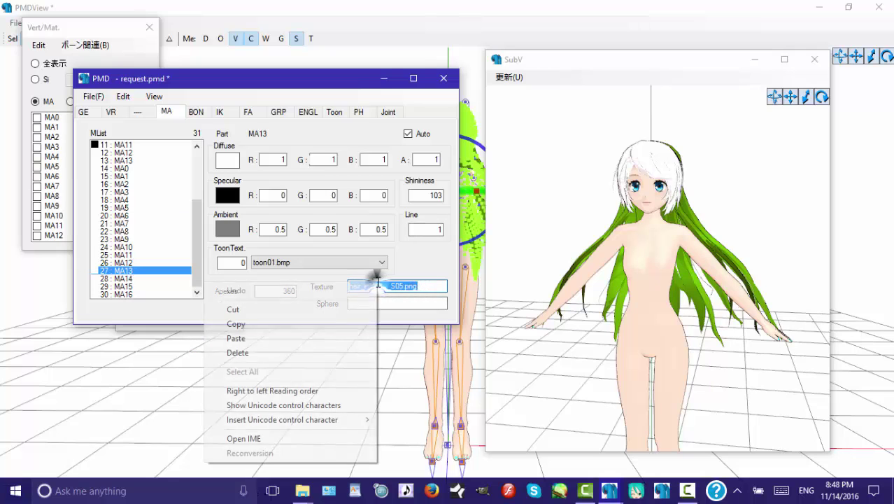
left_click(256, 340)
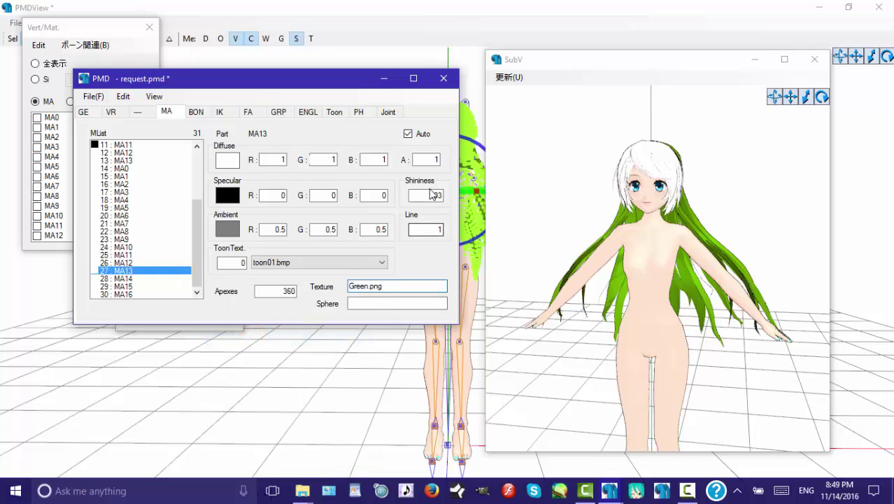
left_click(127, 277)
right_click(369, 288)
left_click(231, 343)
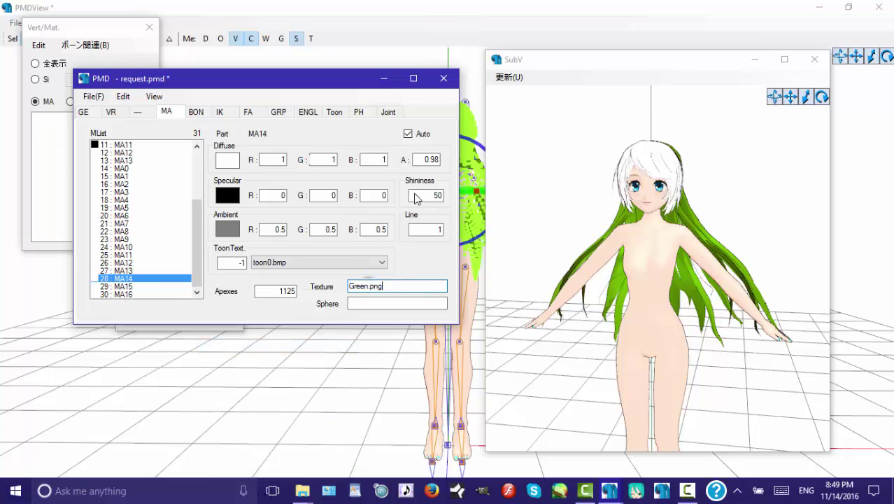
Step: Set the texture of hair materials 29 : MA15 and 30 : MA16 to Green.png
left_click(123, 286)
double_click(431, 285)
right_click(382, 286)
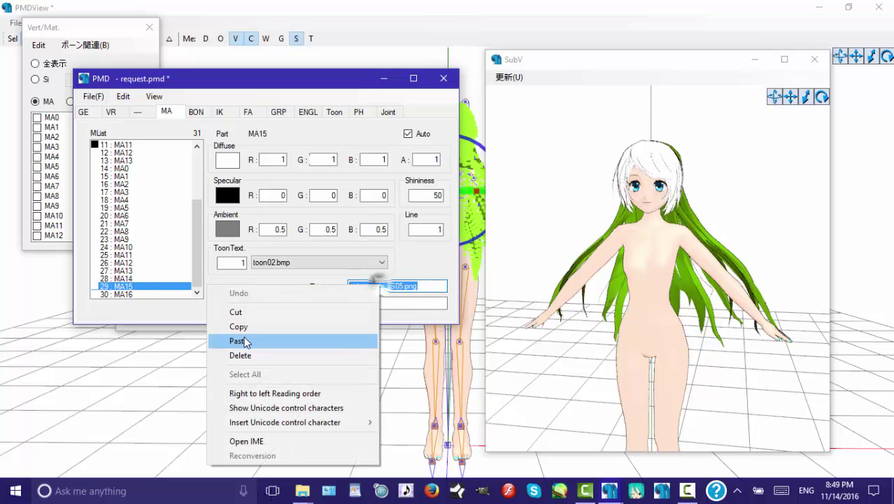
left_click(239, 340)
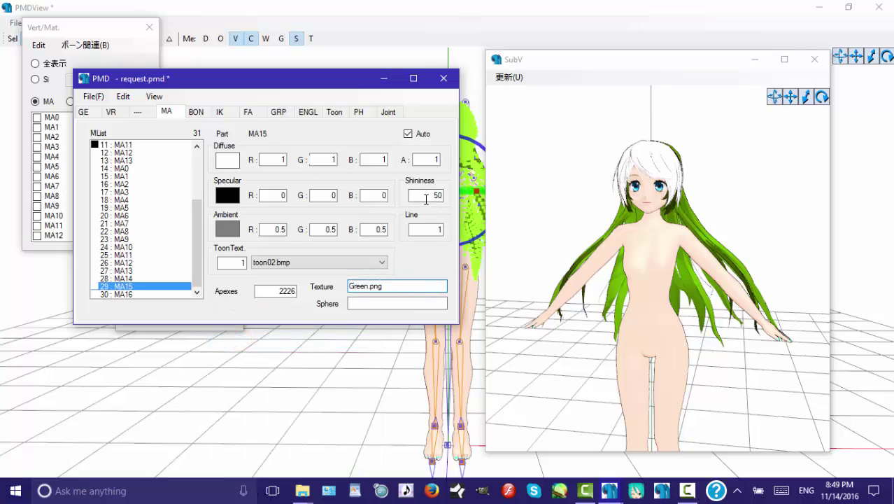
left_click(123, 294)
double_click(412, 286)
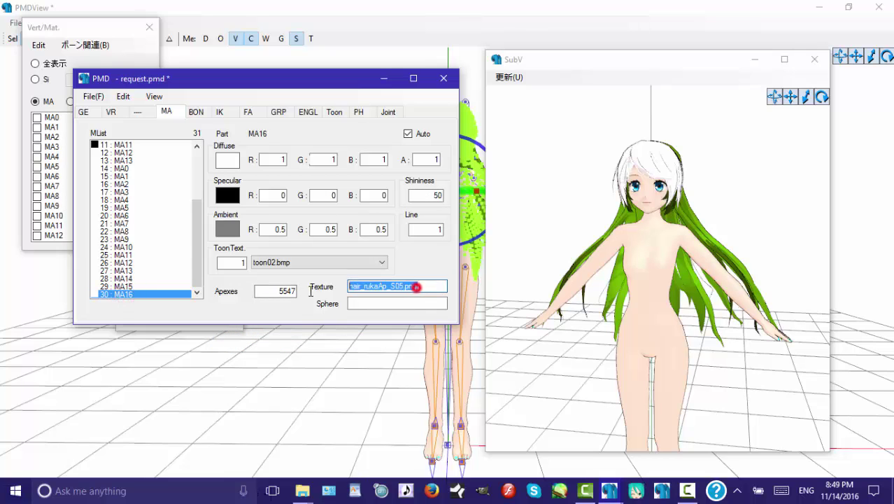
right_click(384, 286)
left_click(247, 343)
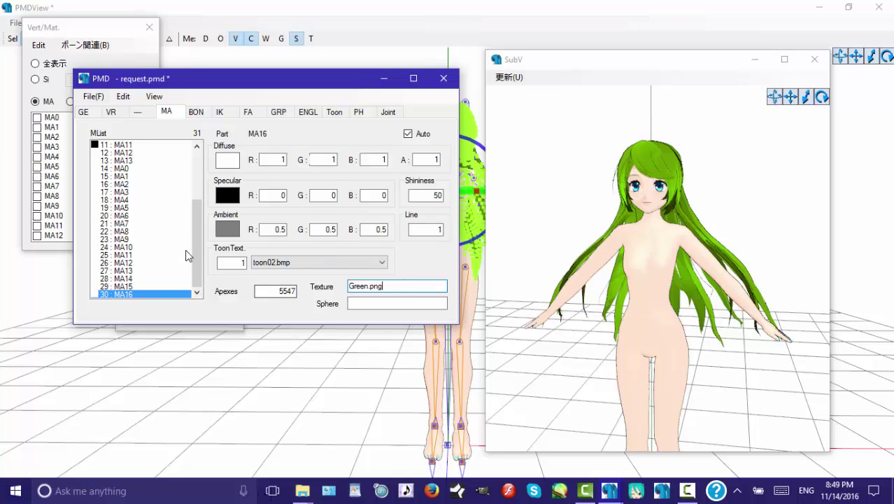
Step: Save the recoloured model as request.pmd in the REQUEST folder, replacing the existing file
left_click_drag(194, 266, 191, 169)
mouse_move(578, 246)
right_mouse_down()
mouse_move(781, 241)
mouse_move(577, 243)
right_mouse_up()
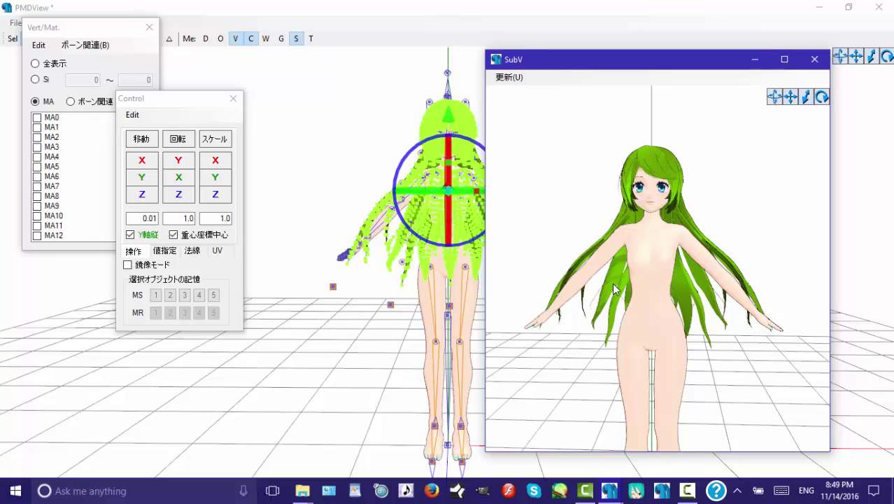
mouse_move(610, 489)
left_click(562, 451)
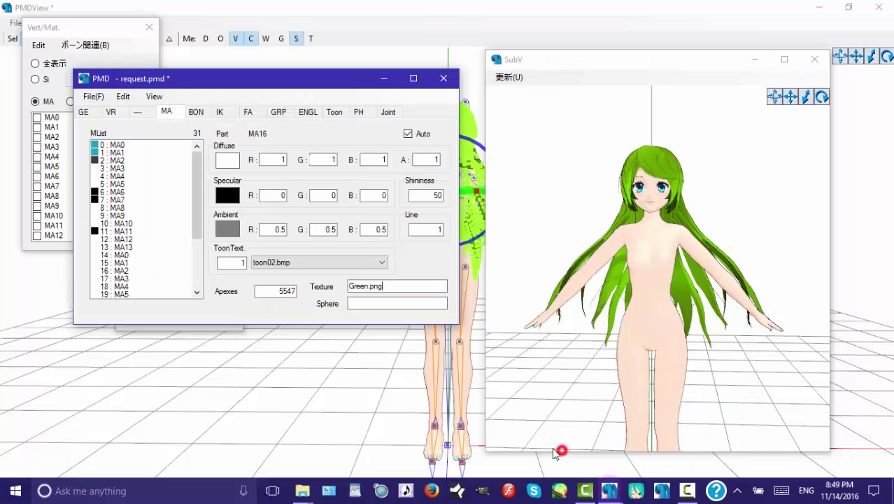
left_click(93, 96)
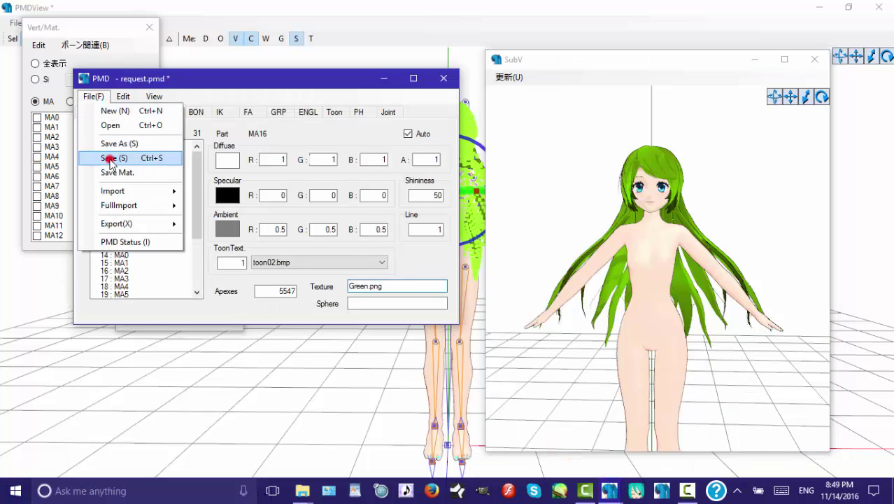
left_click(110, 156)
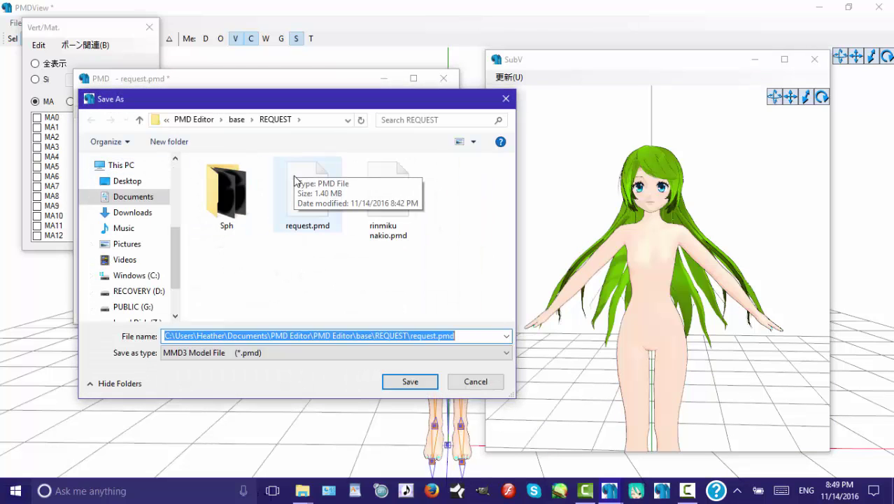
double_click(315, 234)
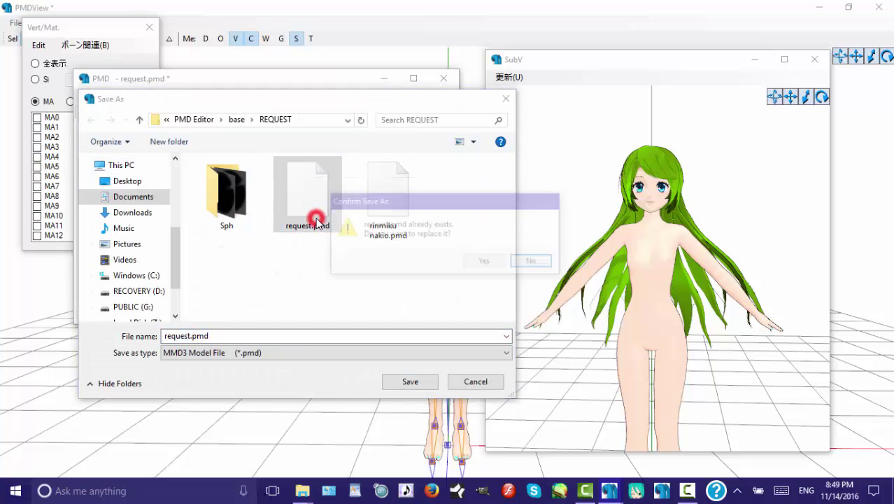
left_click(482, 263)
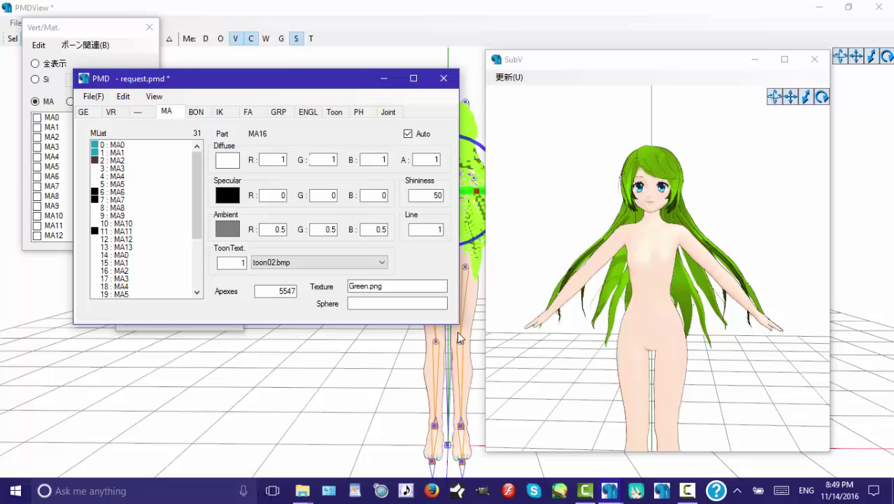
Step: Switch to MikuMikuDance and load the saved Nakao Miku Base model into the scene
left_click(466, 19)
left_click(643, 491)
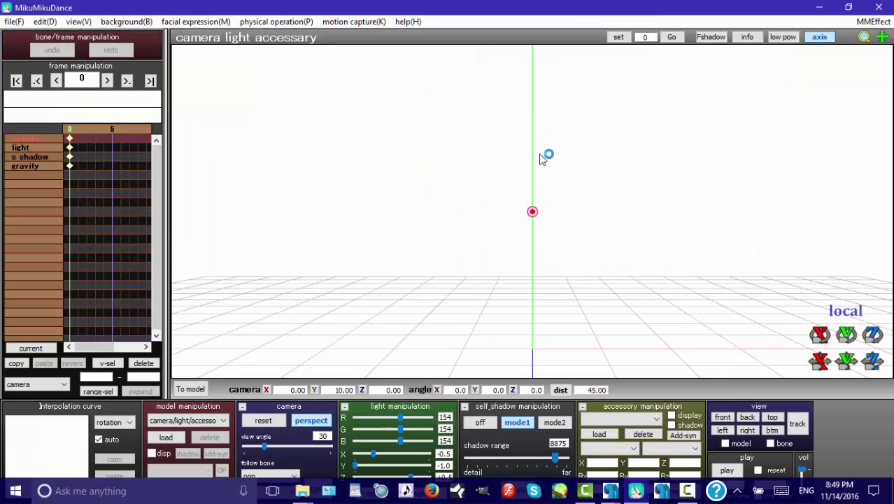
left_click(172, 438)
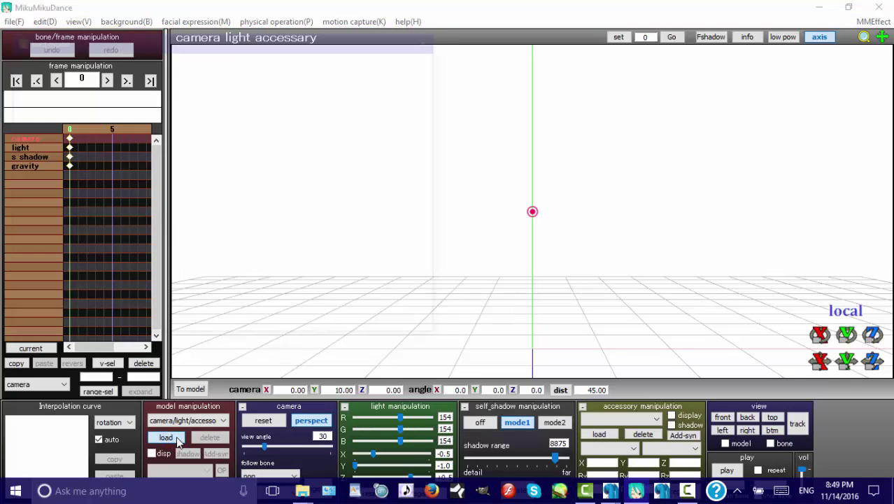
double_click(239, 145)
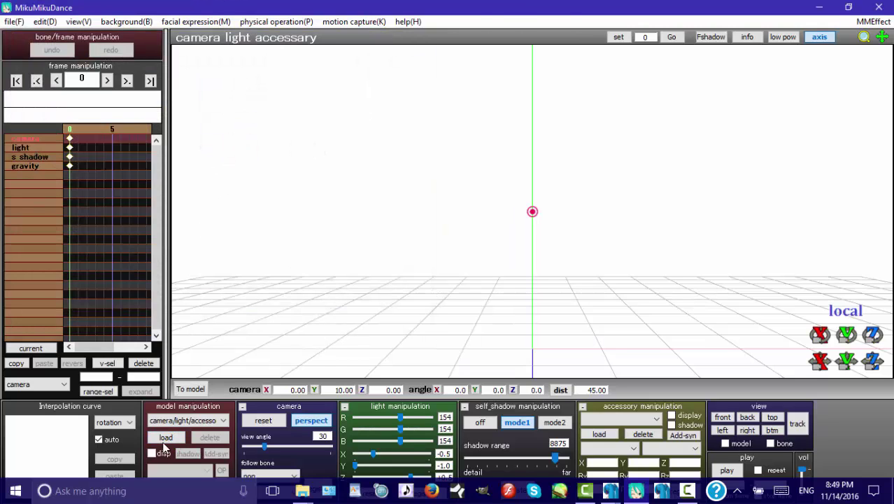
left_click(415, 295)
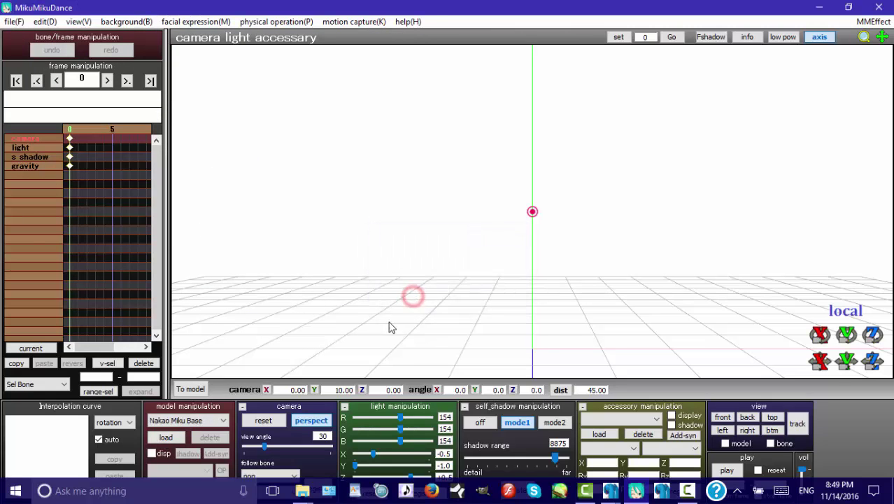
right_click_drag(436, 297, 201, 164)
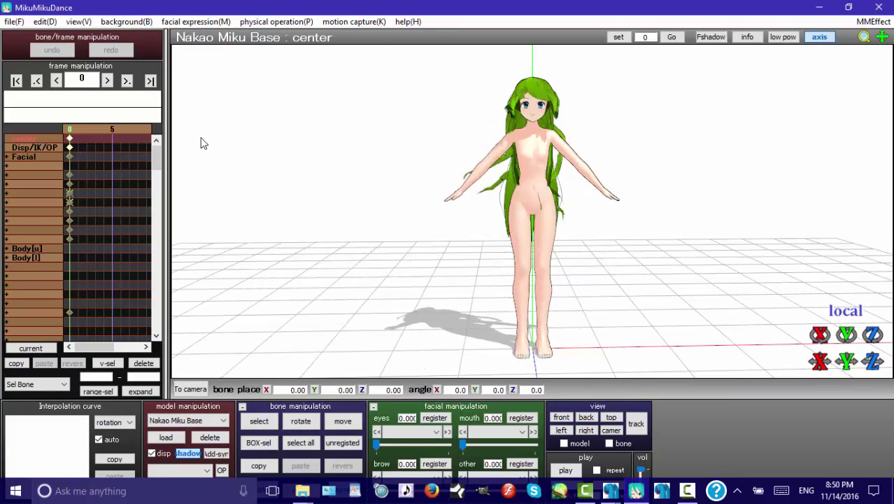
Step: Check the physics gravity settings without changing them and examine how the hair behaves on the model
left_click(254, 23)
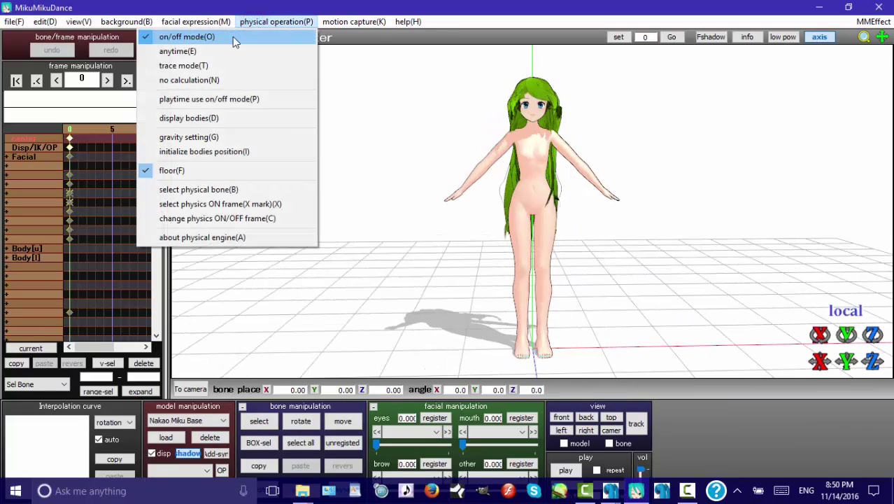
left_click(207, 137)
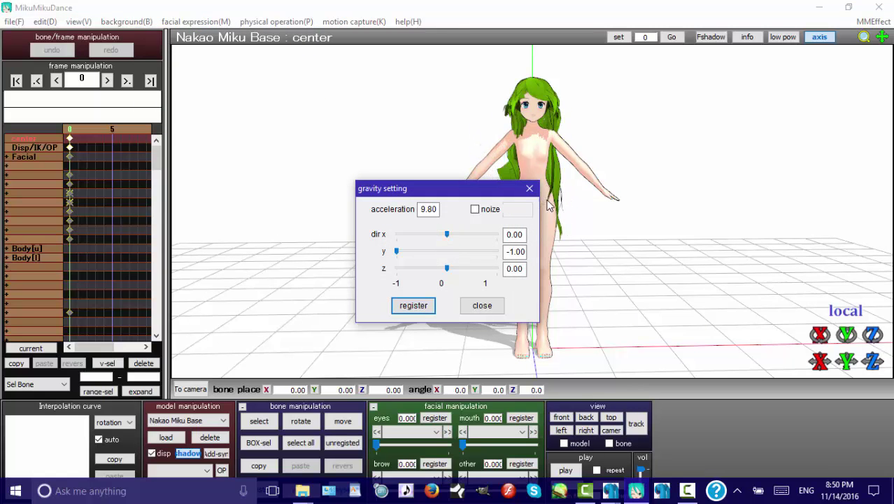
left_click(482, 306)
mouse_move(636, 243)
right_mouse_down()
mouse_move(478, 252)
mouse_move(650, 253)
right_mouse_up()
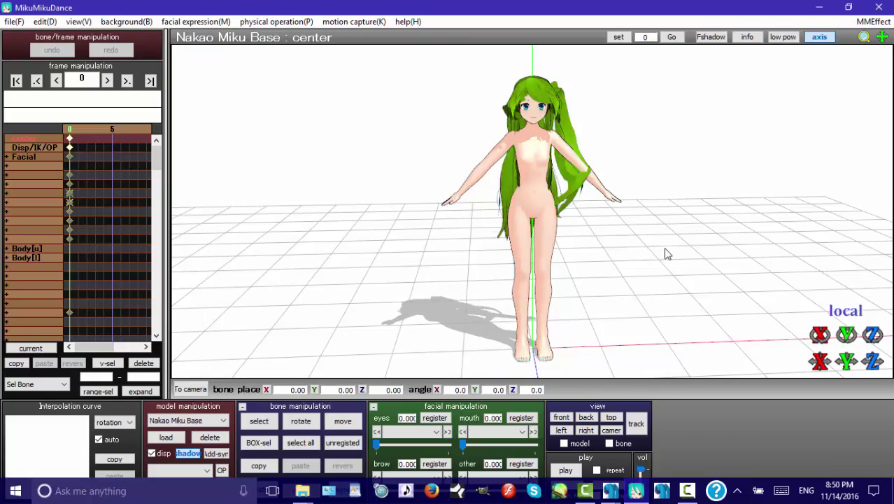
Step: Quit MikuMikuDance without saving the scene and return to the model in PMD Editor
left_click(879, 7)
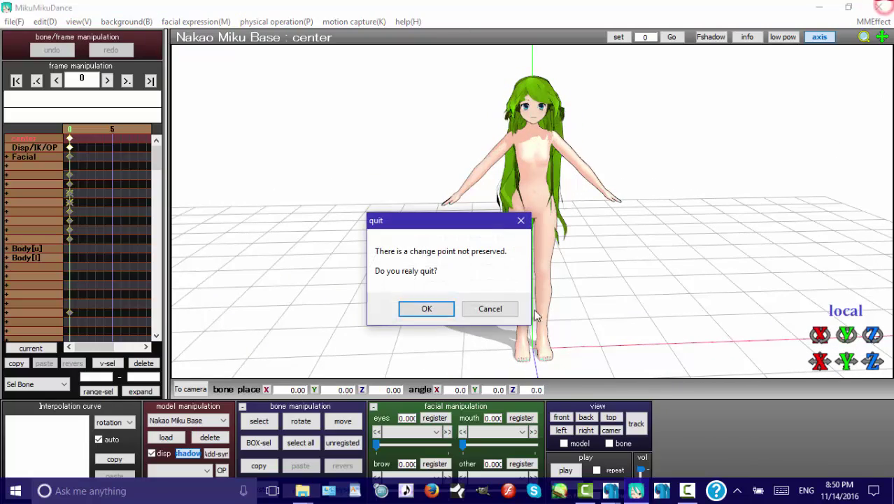
left_click(446, 309)
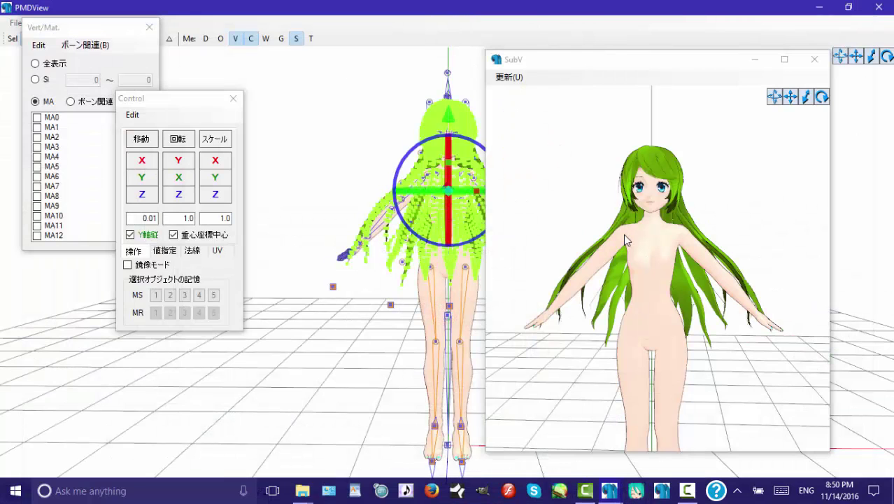
right_click_drag(629, 302, 616, 315)
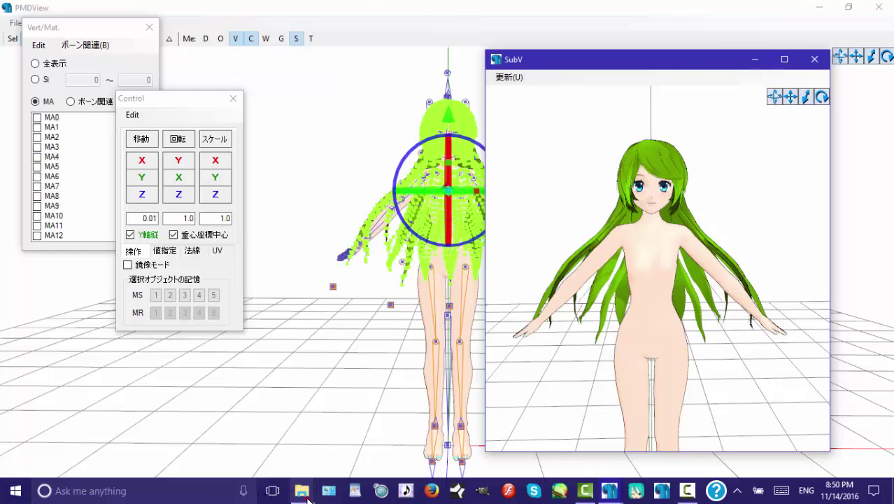
Step: Switch to File Explorer and open the Eyes folder of the Hair and Eye Texture Pack
mouse_move(302, 490)
left_click(248, 443)
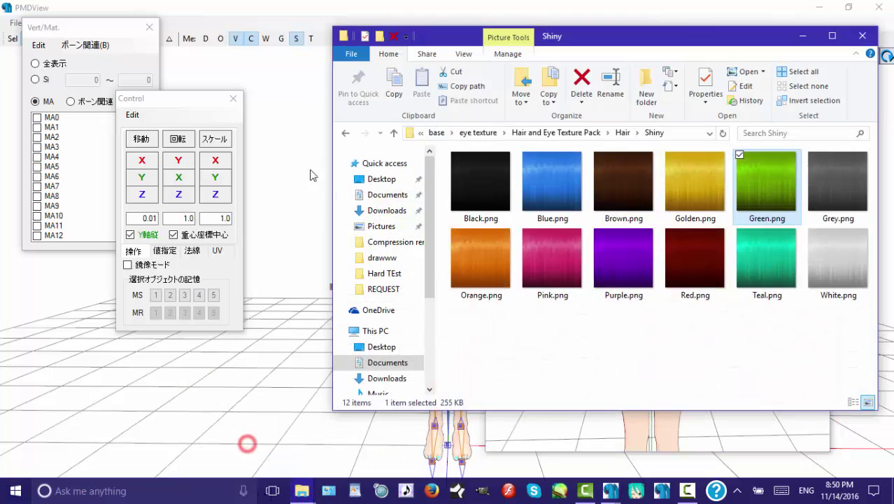
left_click(345, 133)
left_click(348, 133)
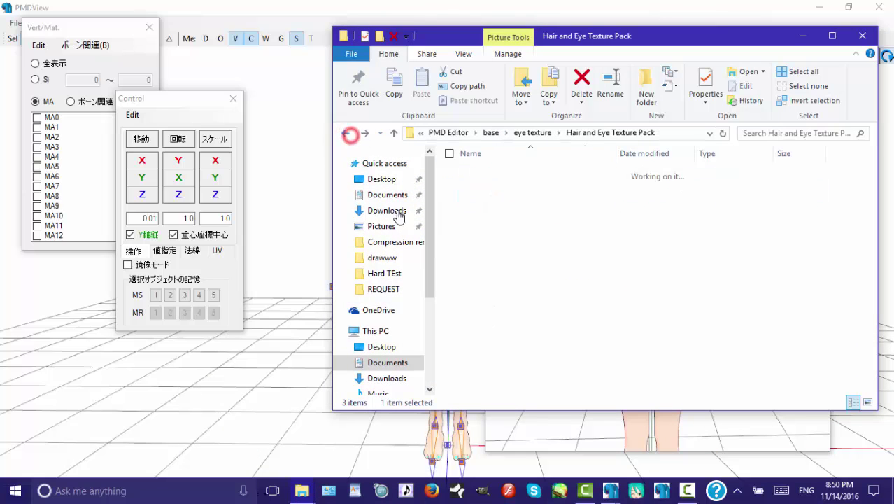
left_click(490, 174)
left_click(479, 196)
double_click(481, 174)
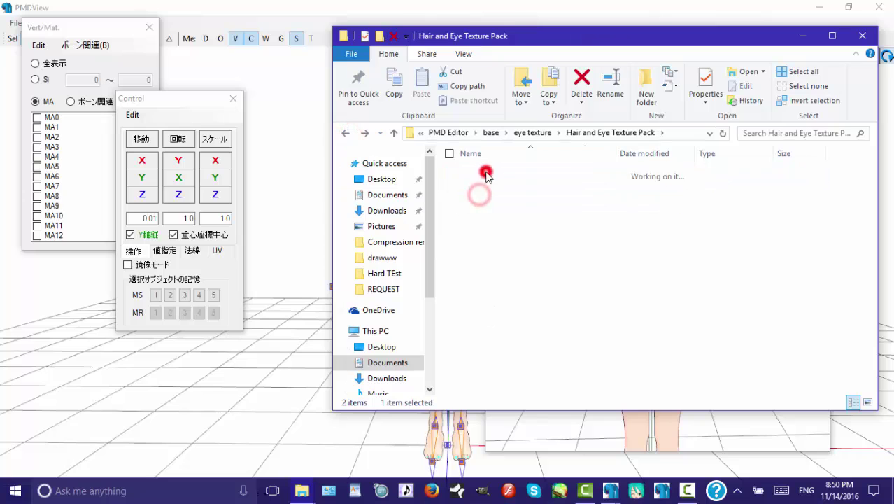
Step: Look through the eye texture folders, including Mystic and Bright, for a suitable iris
double_click(514, 203)
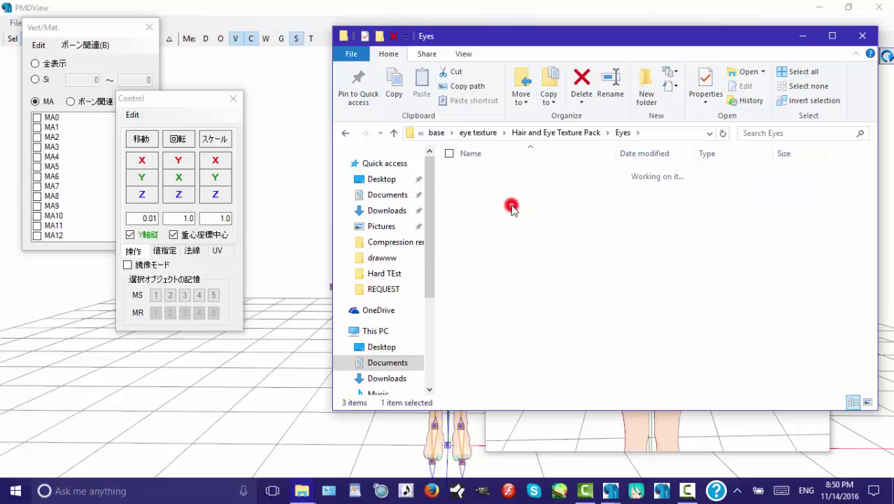
left_click(345, 133)
double_click(489, 185)
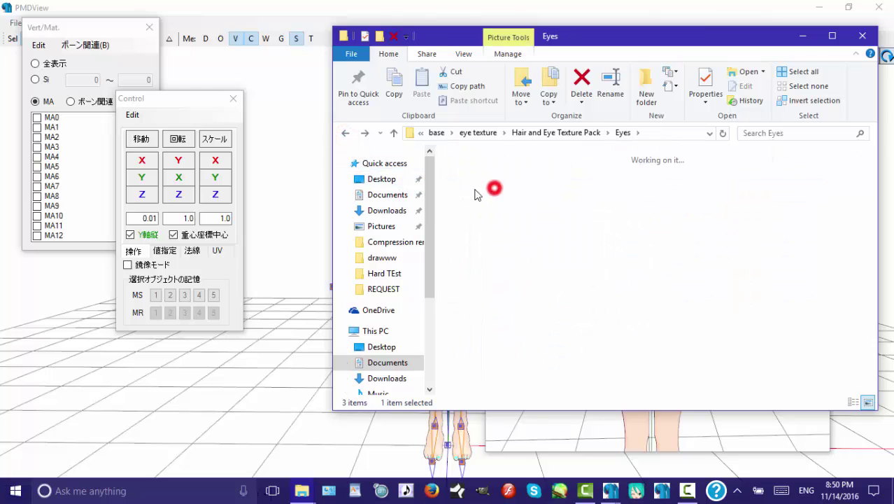
left_click(344, 134)
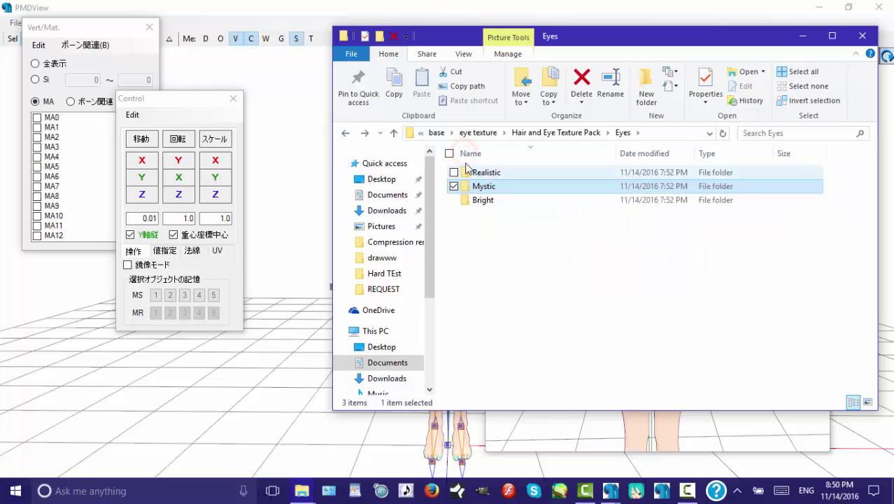
double_click(483, 200)
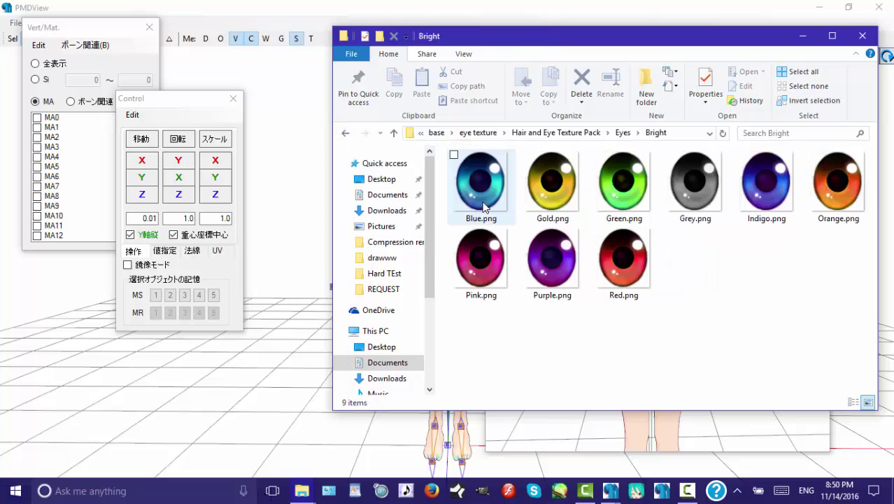
left_click(346, 133)
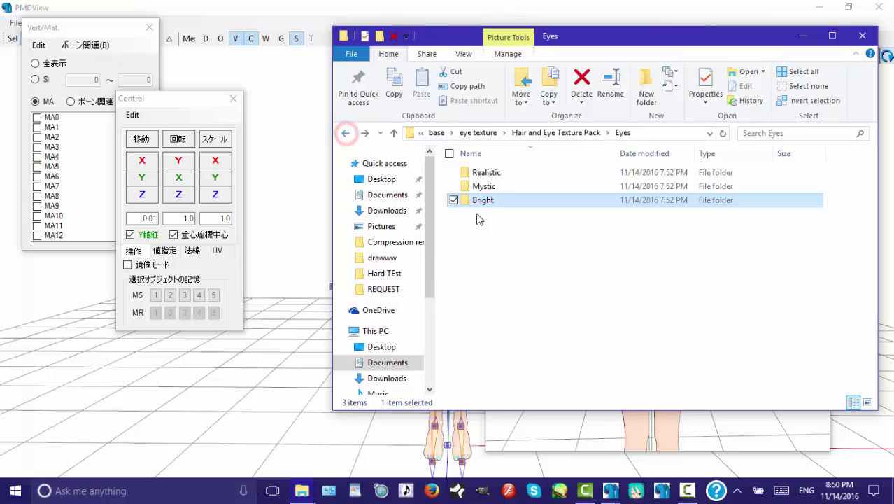
Step: Copy the Hazel1.png eye texture from the Realistic folder
left_click(507, 177)
double_click(506, 177)
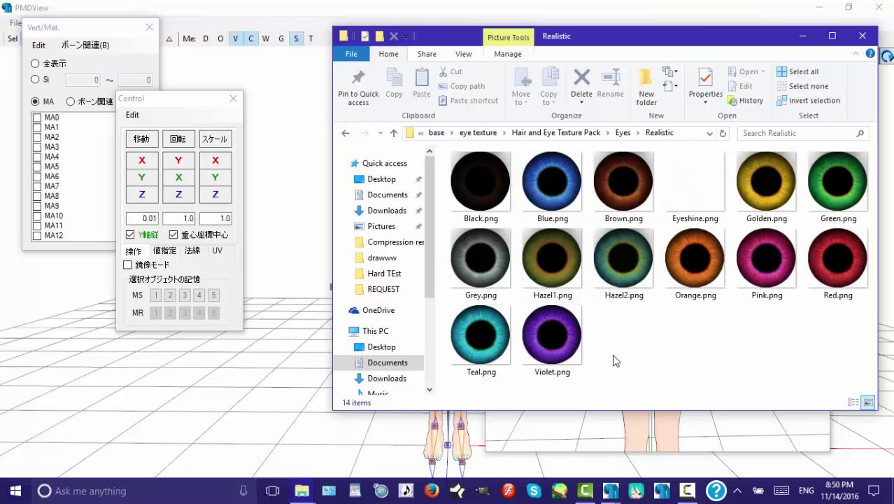
right_click(554, 260)
left_click(384, 425)
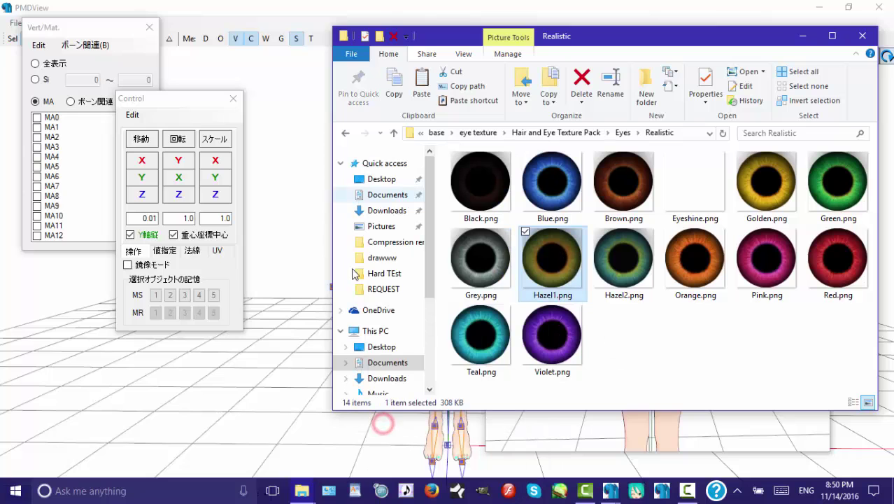
Step: Paste the Hazel1.png eye texture into the REQUEST folder
left_click(352, 455)
key("alt+Tab")
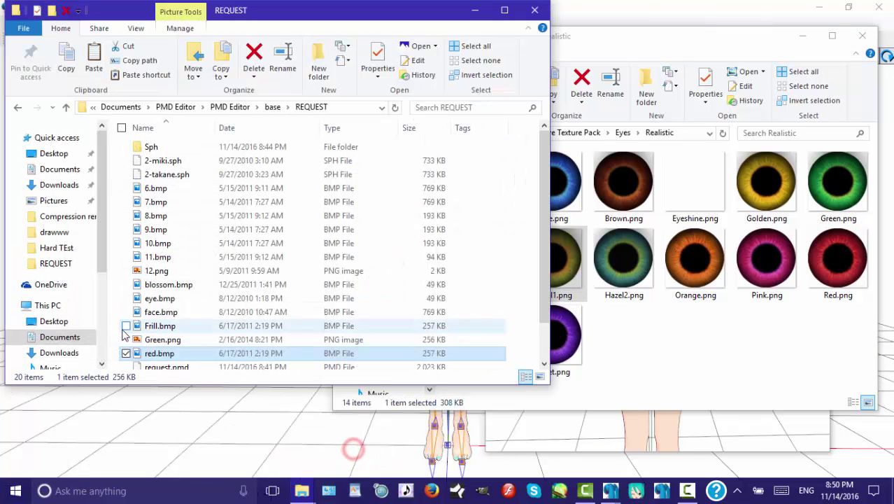
right_click(114, 329)
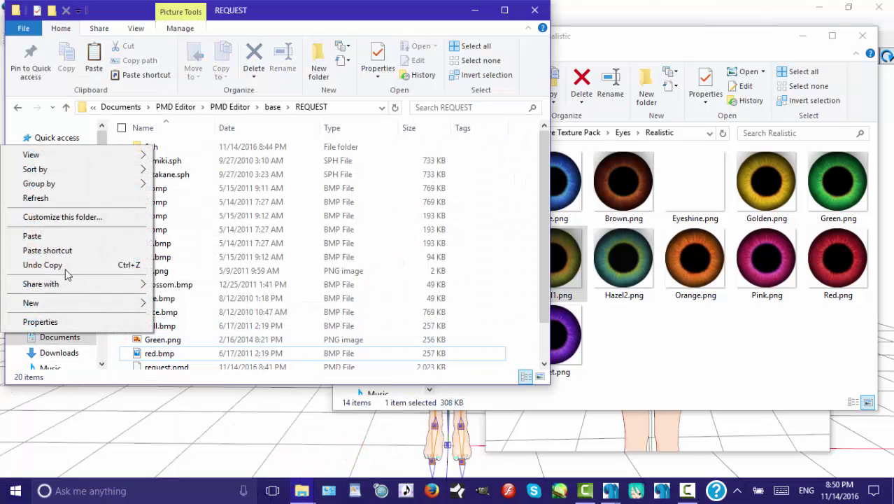
left_click(32, 236)
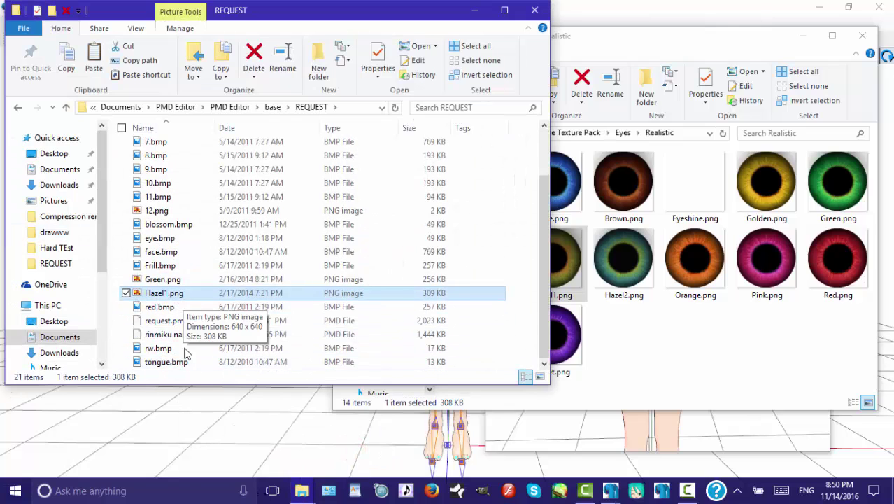
Step: Return to PMDView, move the Control window aside and uncheck all hair materials up to MA16 in the material list
left_click(232, 415)
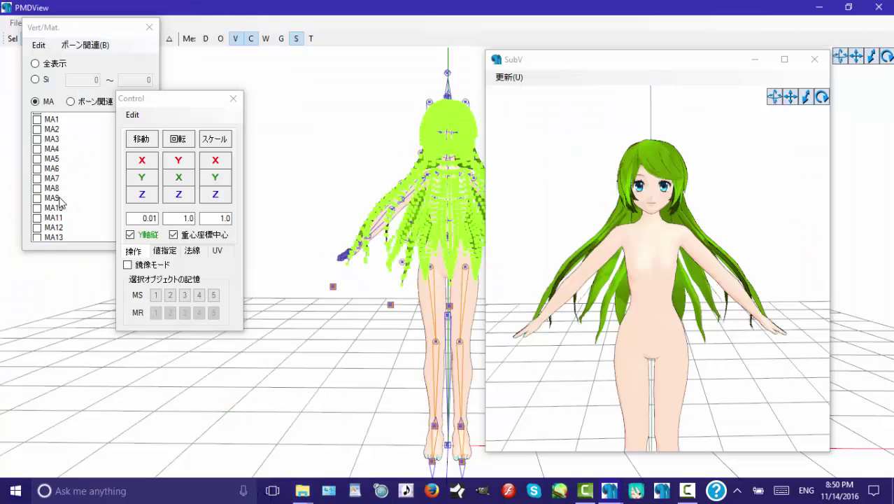
left_click_drag(166, 98, 231, 120)
left_click(36, 117)
scroll(36, 135, "up", 1)
left_click(35, 157)
left_click(36, 167)
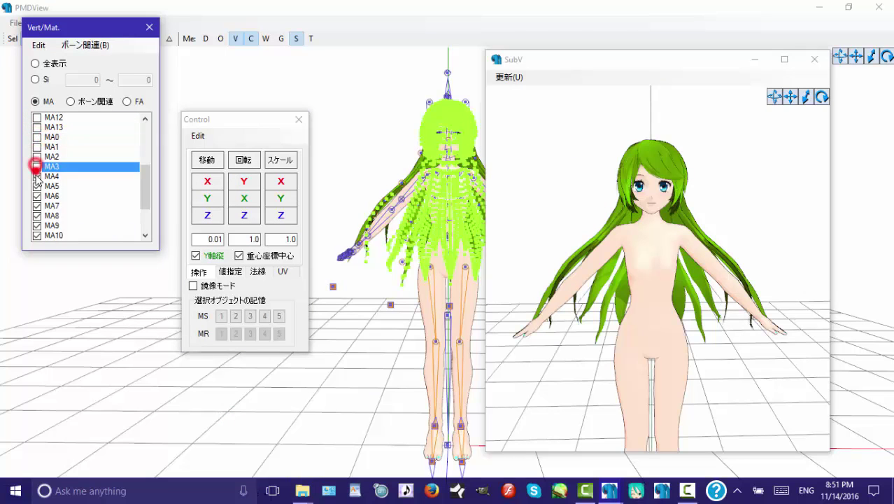
left_click(35, 177)
left_click(36, 186)
left_click(36, 196)
left_click(37, 216)
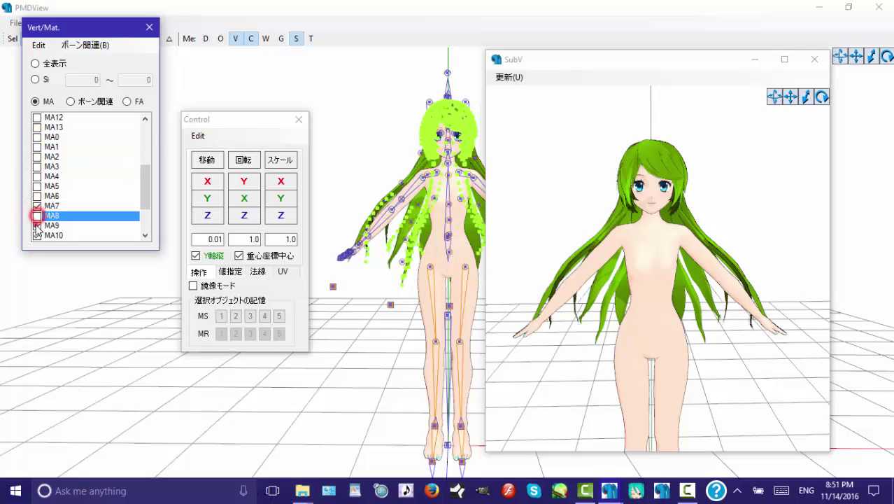
left_click(36, 225)
left_click(36, 235)
scroll(36, 224, "down", 2)
left_click(36, 186)
left_click(37, 196)
left_click(36, 205)
left_click(36, 216)
left_click(36, 225)
left_click(36, 235)
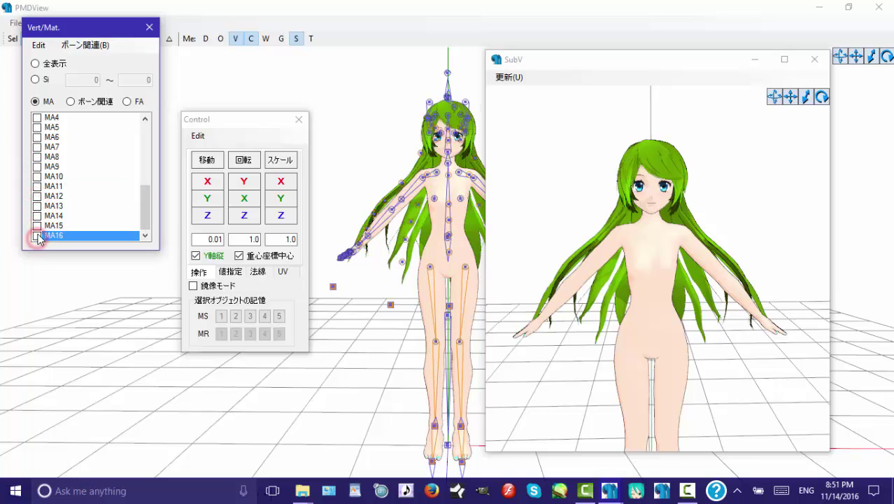
Step: Check the base's materials one at a time from MA0 to locate the eye material, leaving only MA8 checked
scroll(39, 230, "up", 2)
left_click(37, 117)
left_click(36, 127)
left_click(36, 137)
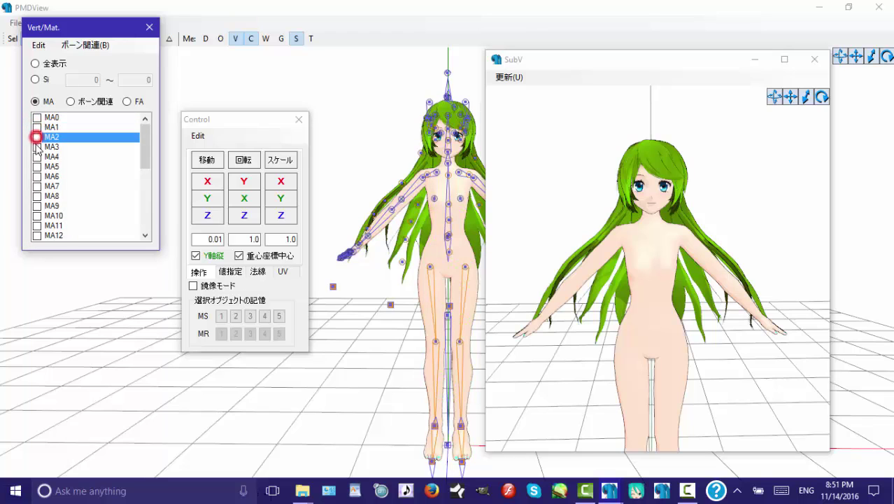
left_click(36, 147)
left_click(37, 156)
left_click(36, 166)
left_click(37, 176)
left_click(37, 176)
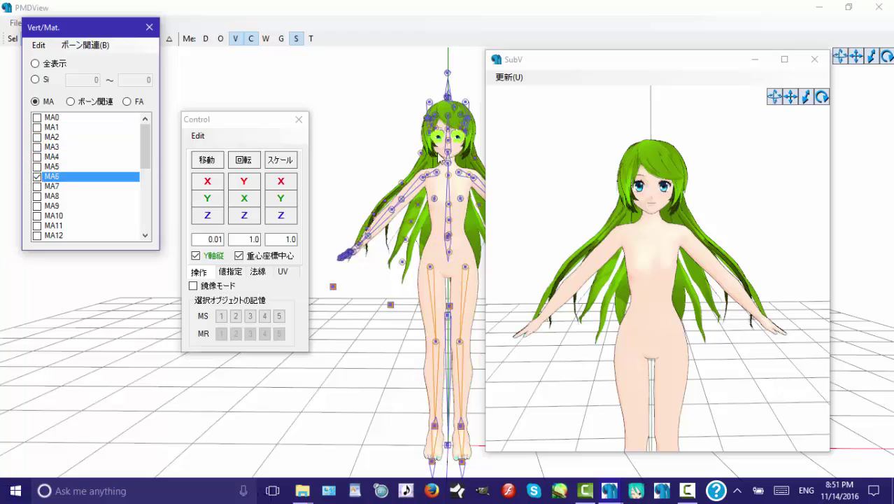
left_click(37, 177)
left_click(37, 186)
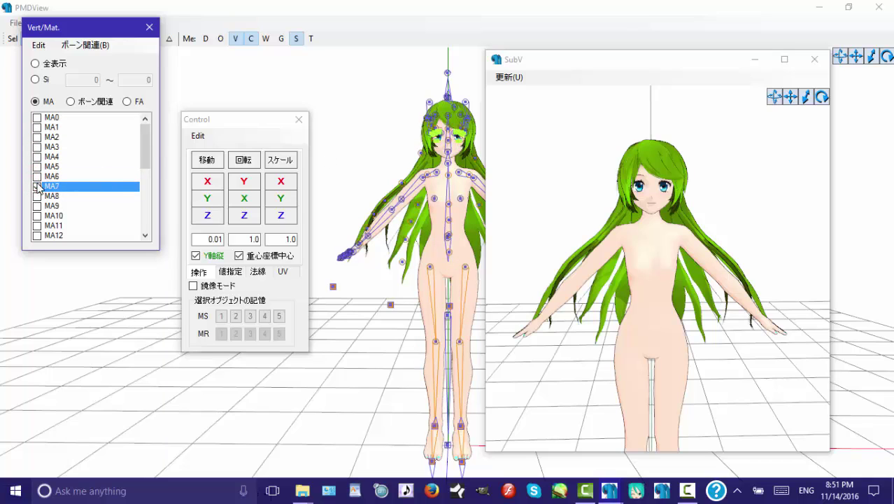
left_click(37, 196)
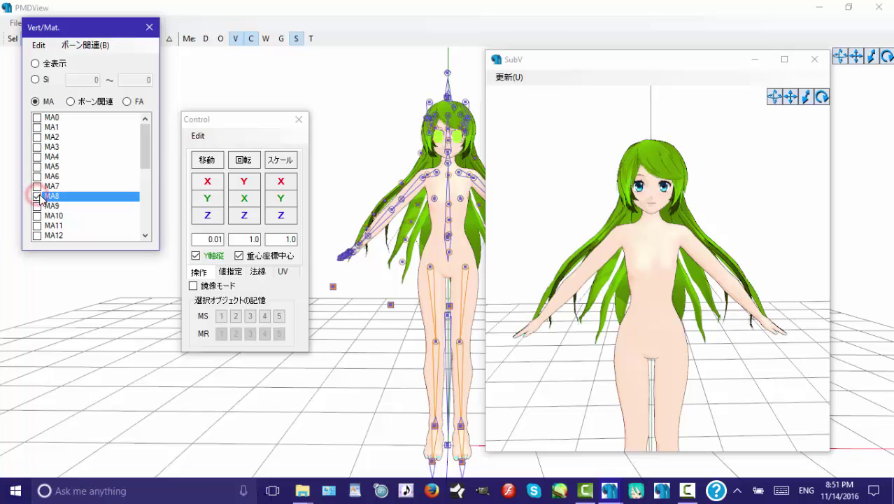
scroll(359, 183, "up", 3)
left_click_drag(855, 56, 509, 134)
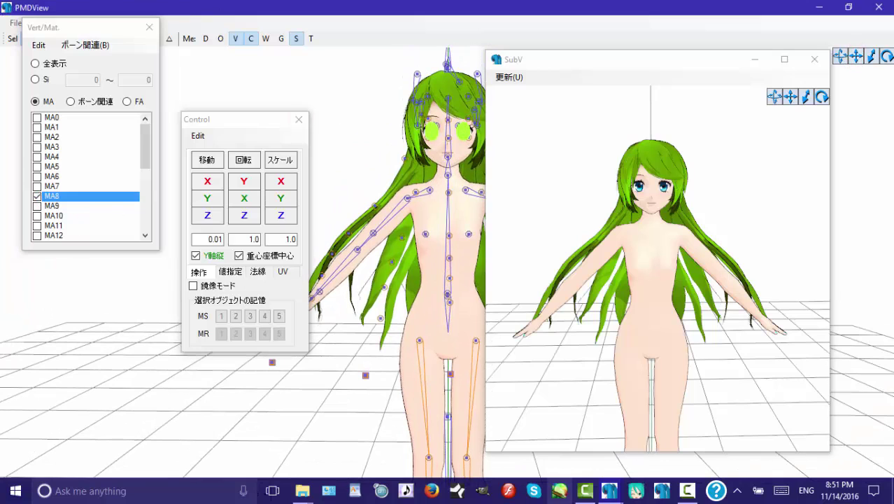
Step: Enter Hazel1.bmp as the texture of material MA8 in request.pmd
mouse_move(610, 491)
left_click(541, 426)
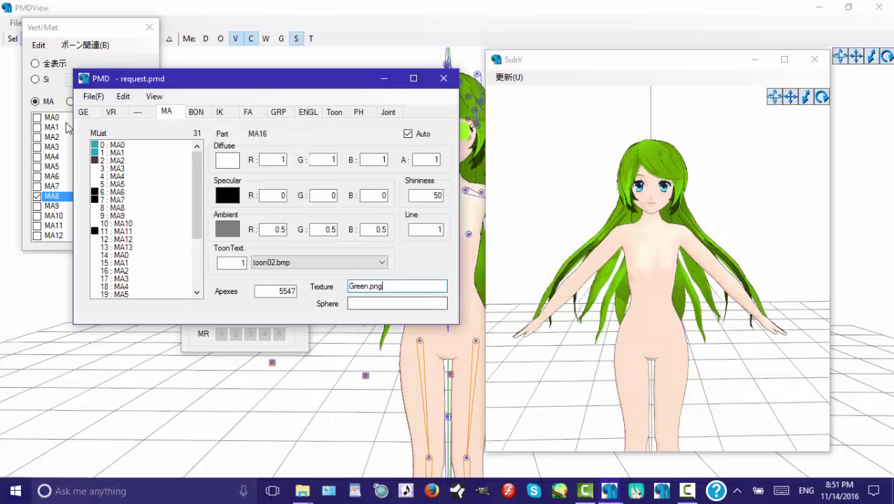
left_click(115, 207)
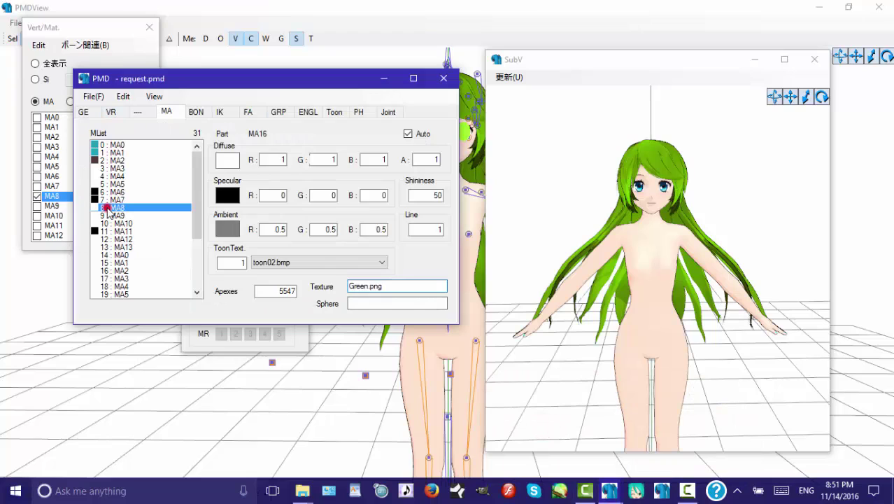
double_click(352, 286)
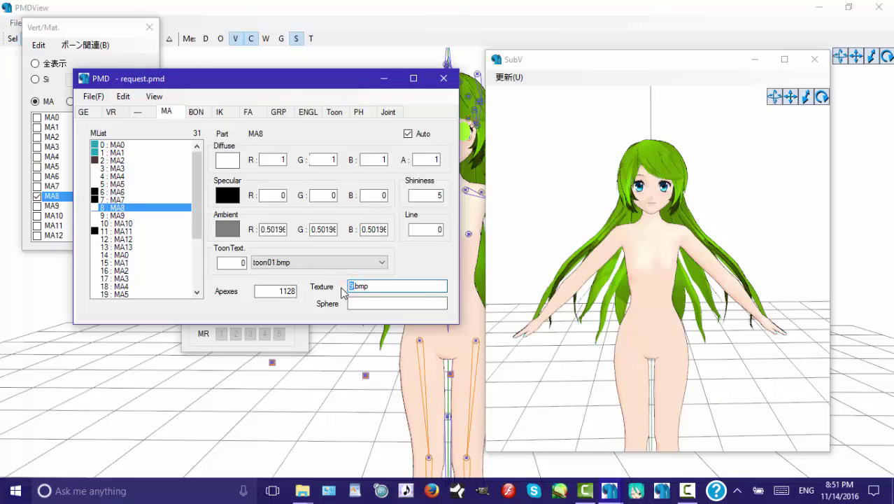
type("Hazel1")
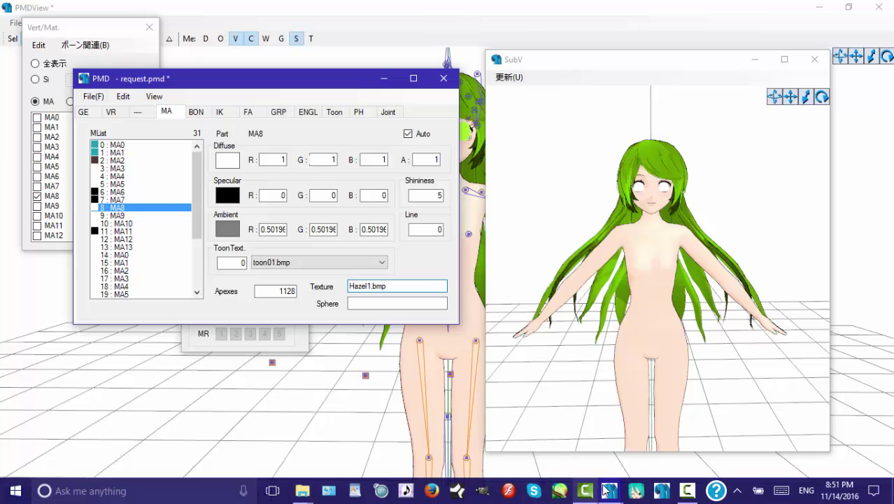
Step: Check the Hazel1 file's extension in the Realistic folder and correct material MA8's texture to Hazel1.png
mouse_move(308, 491)
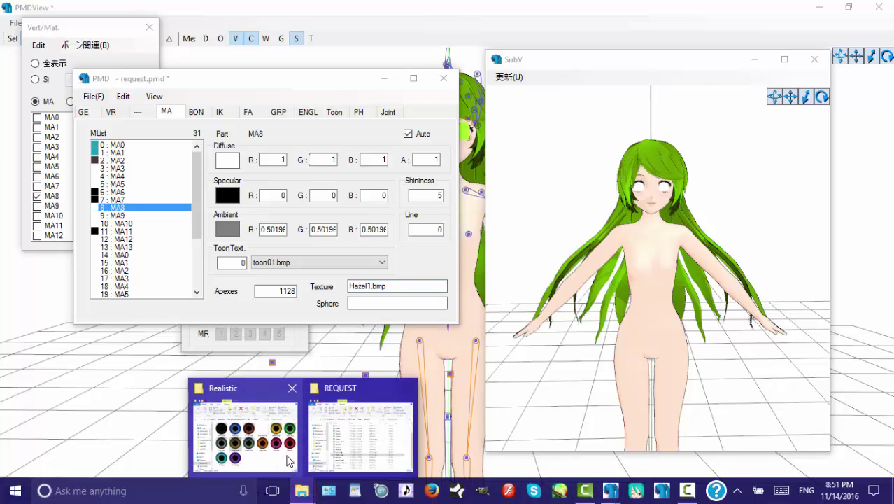
left_click(280, 459)
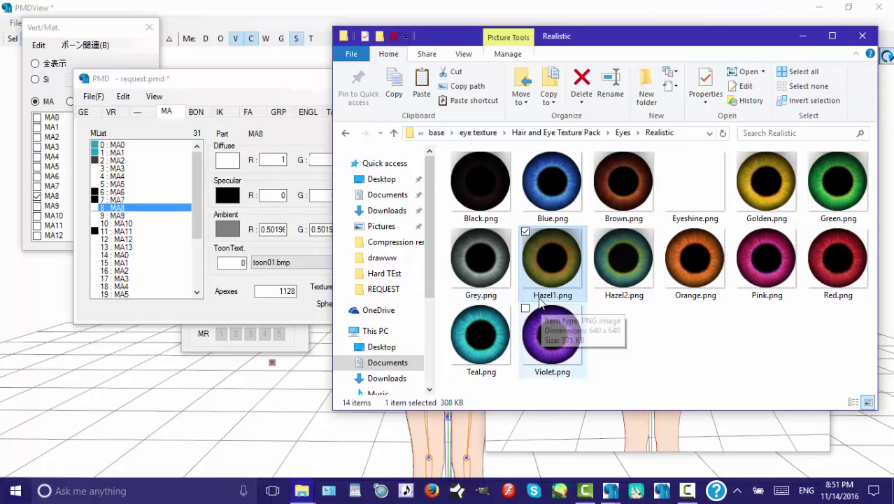
left_click(303, 87)
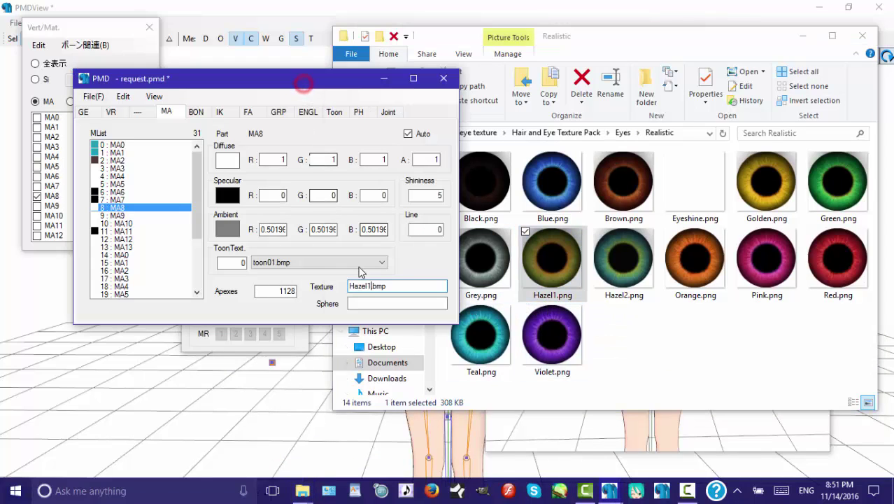
left_click_drag(395, 287, 374, 294)
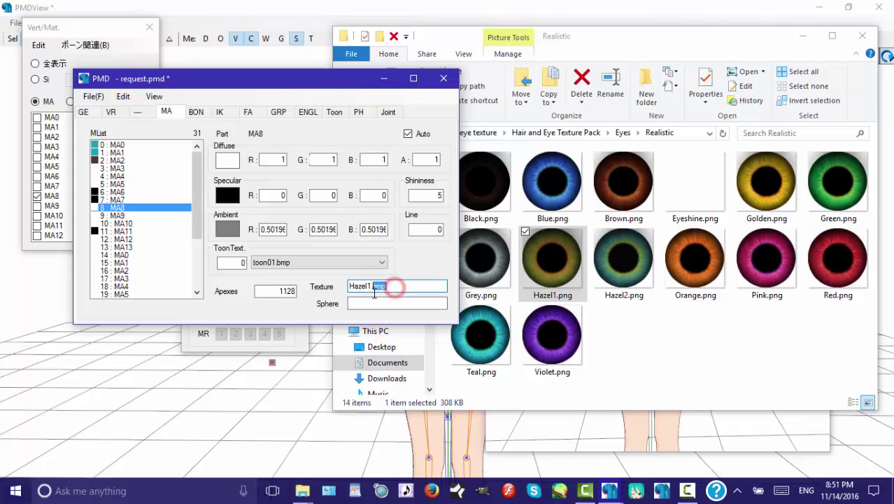
key("BackSpace")
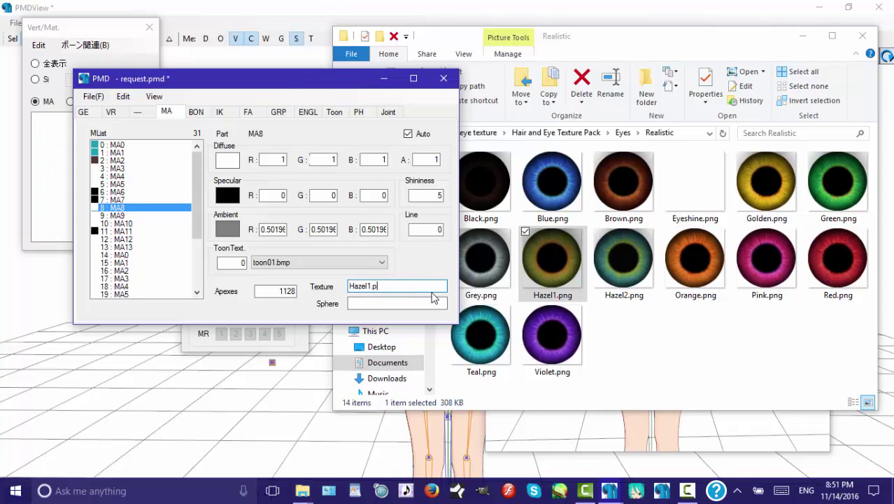
left_click(34, 361)
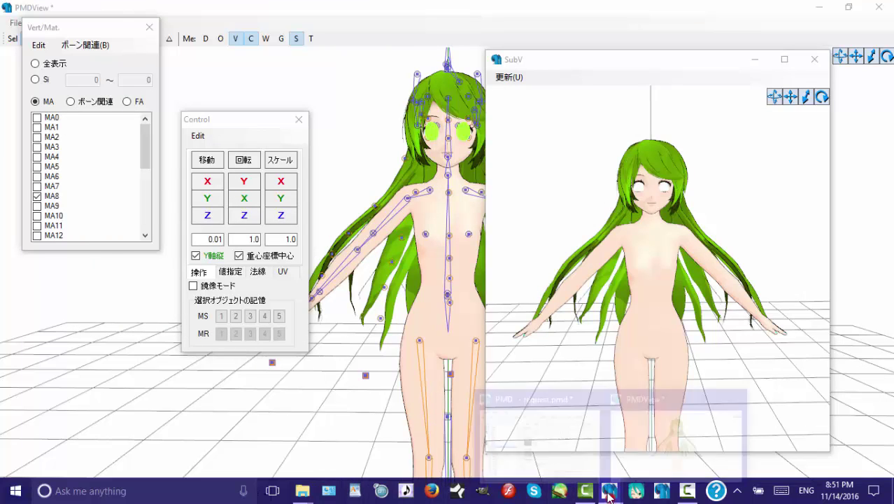
left_click(524, 448)
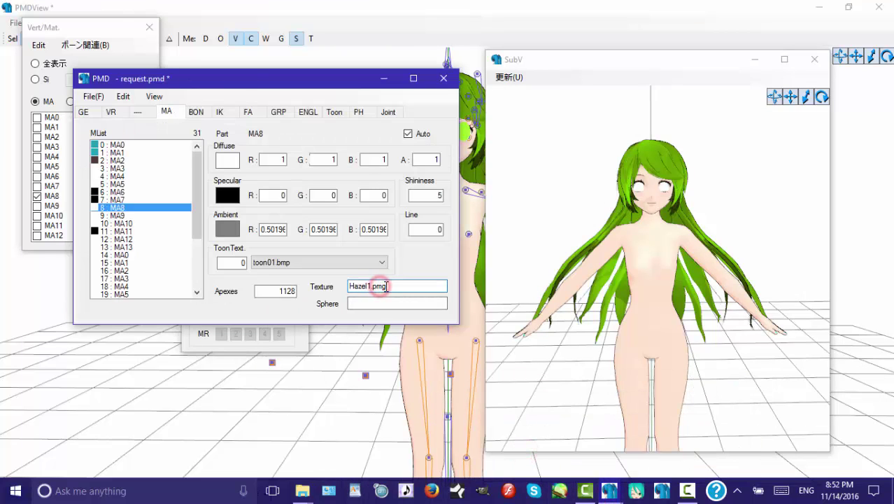
key("BackSpace")
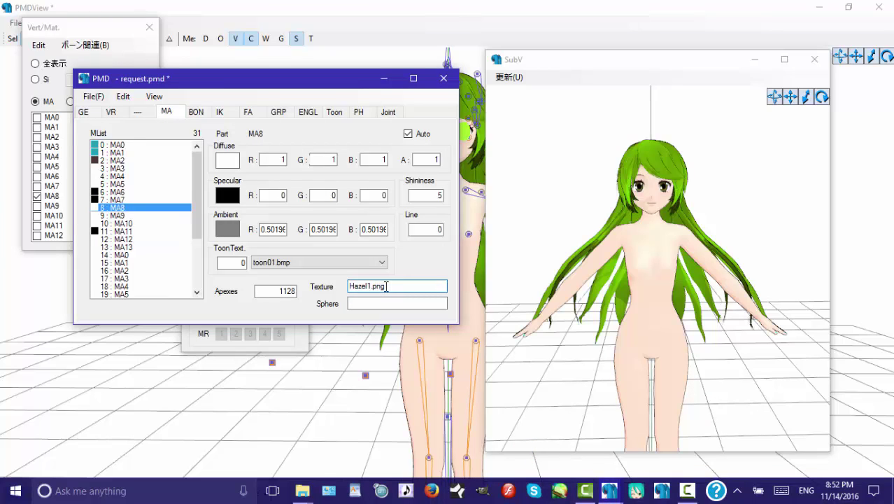
Step: Minimize the request.pmd window and examine the model's new hazel eyes and whole body in the SubV preview
left_click(383, 78)
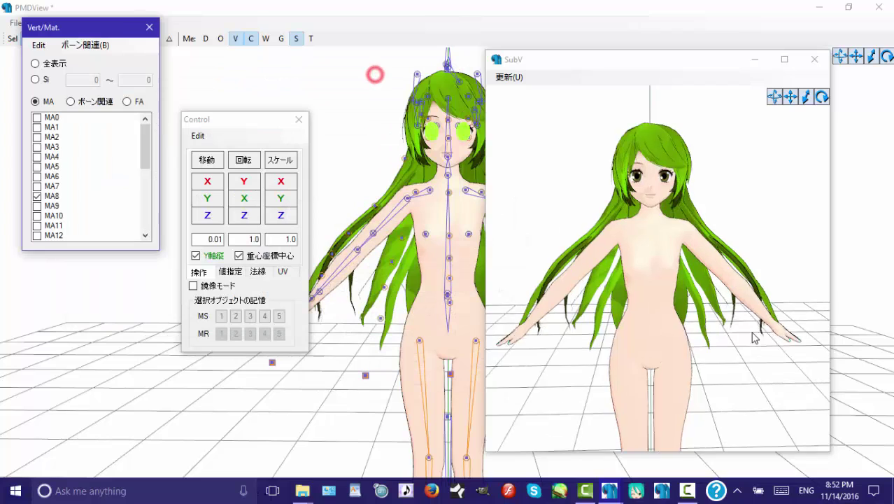
scroll(711, 235, "up", 5)
left_click_drag(790, 98, 790, 103)
scroll(687, 157, "down", 5)
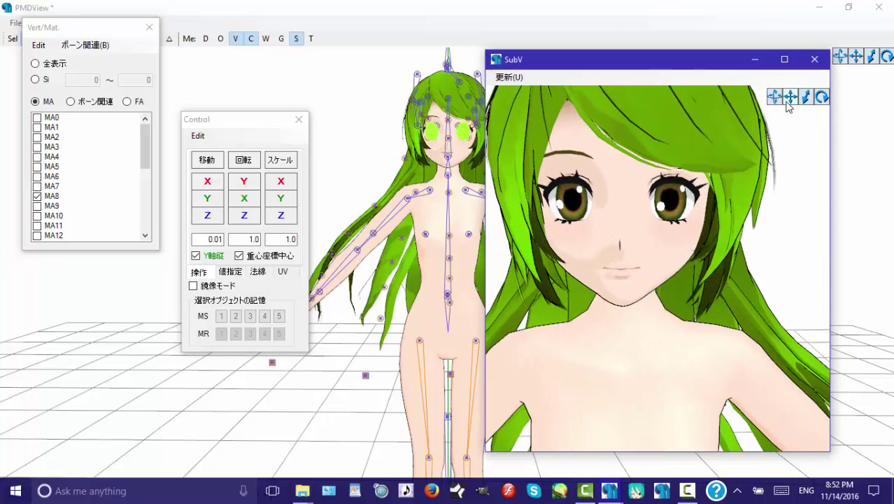
scroll(706, 212, "down", 3)
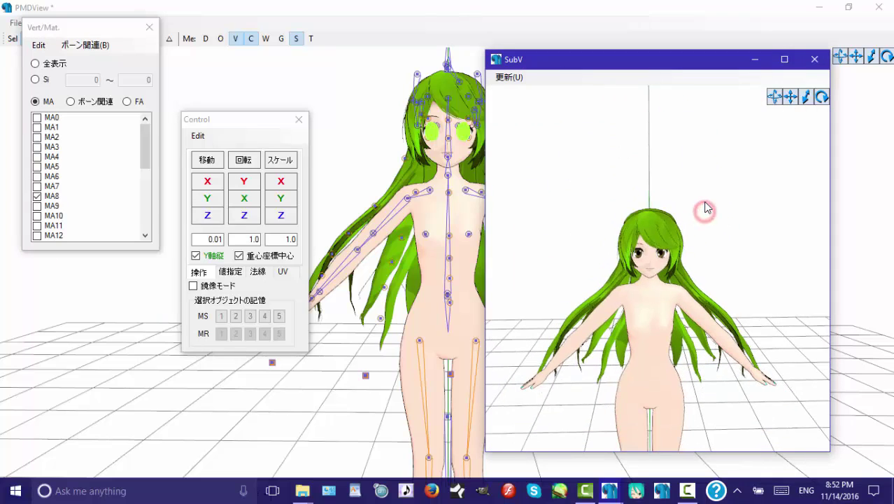
left_click_drag(791, 96, 791, 98)
scroll(756, 181, "down", 1)
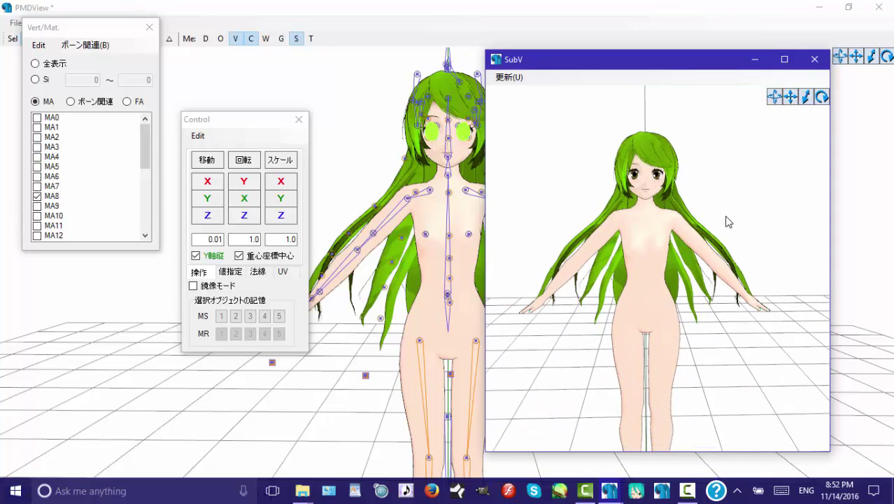
left_click_drag(794, 101, 792, 95)
scroll(729, 202, "down", 1)
scroll(699, 232, "down", 1)
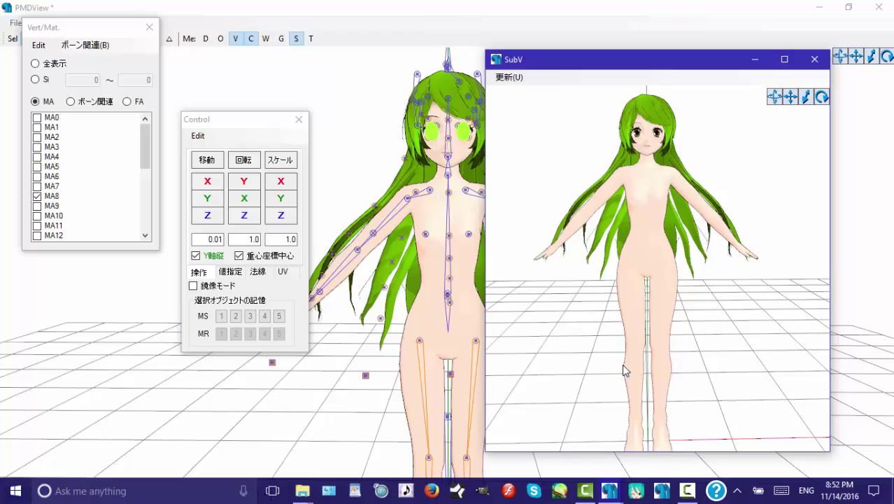
right_click_drag(655, 235, 633, 275)
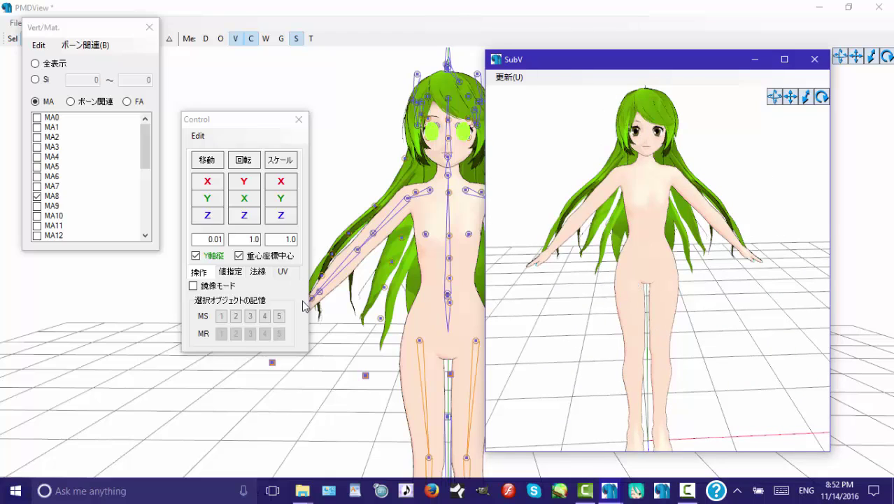
Step: Switch to File Explorer, go back to the base folder and open its clothes,shoes,accessories folder
mouse_move(303, 490)
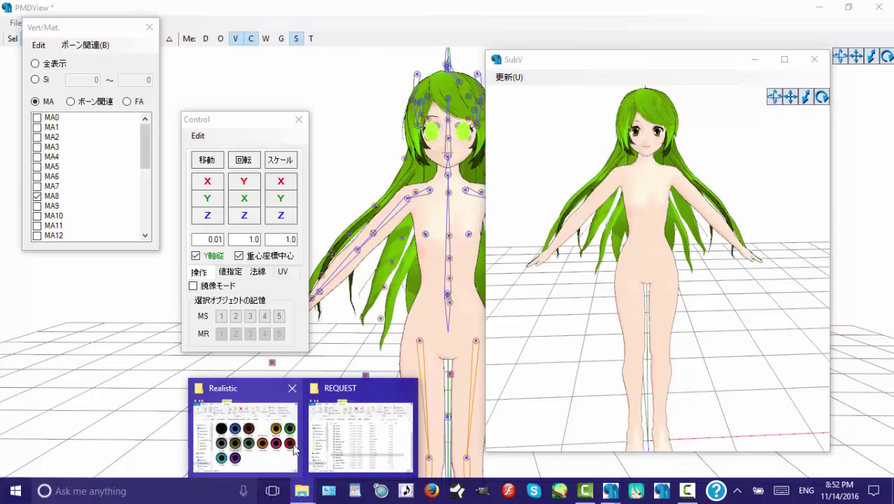
left_click(275, 444)
left_click(346, 135)
left_click(347, 135)
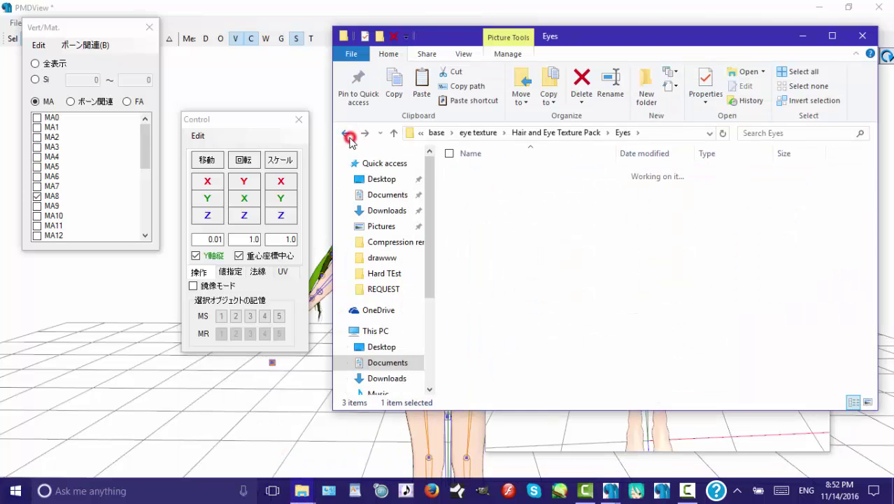
left_click(347, 135)
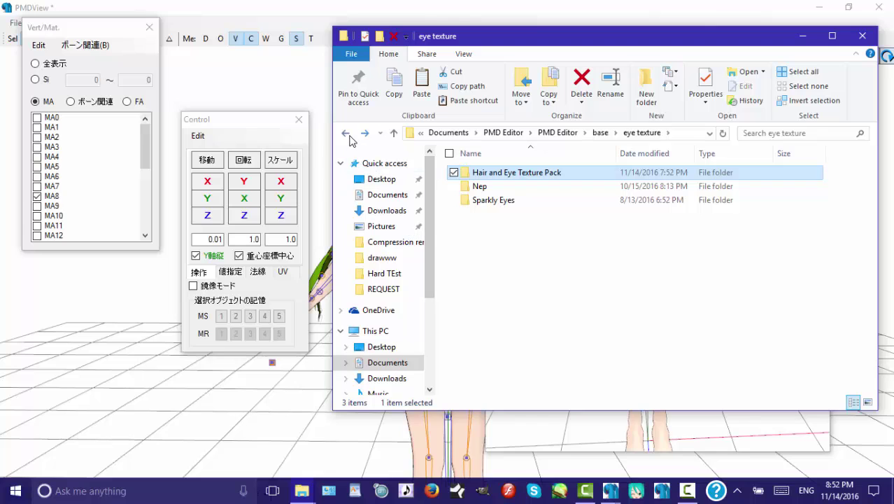
left_click(347, 135)
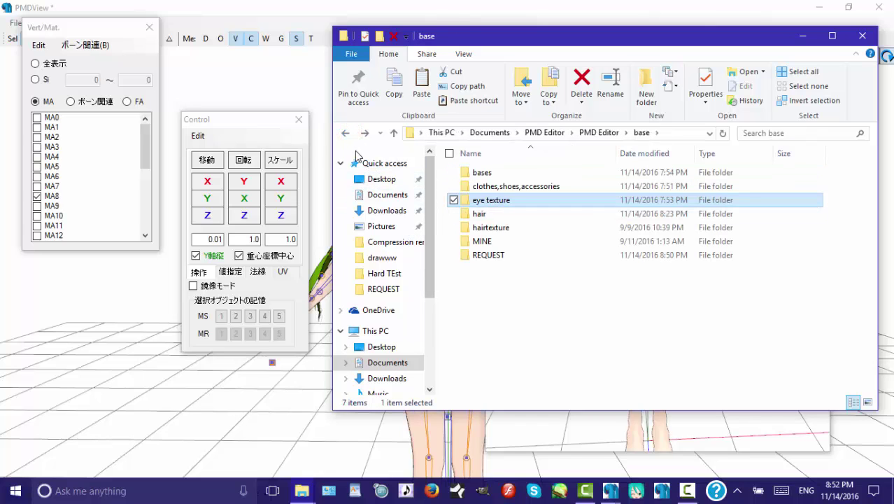
double_click(528, 186)
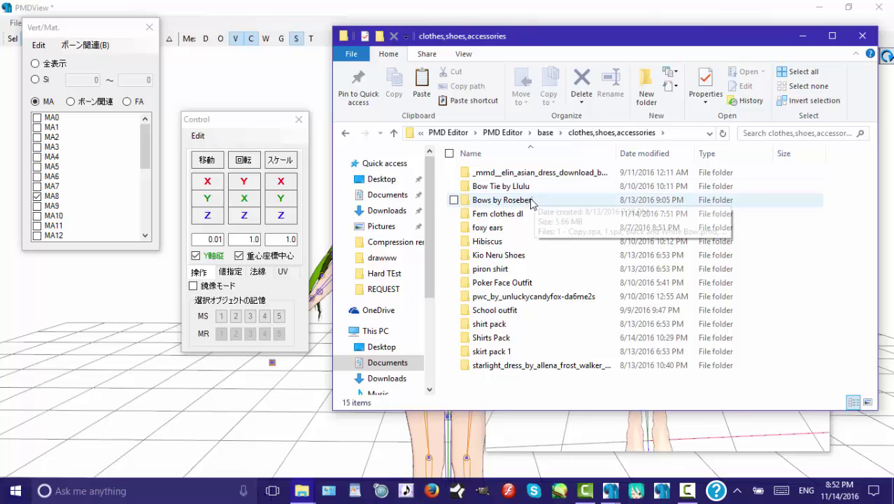
Step: Open the Fem clothes dl folder, check the numbered clothes in i_help_u.png, and open folder 7
double_click(515, 213)
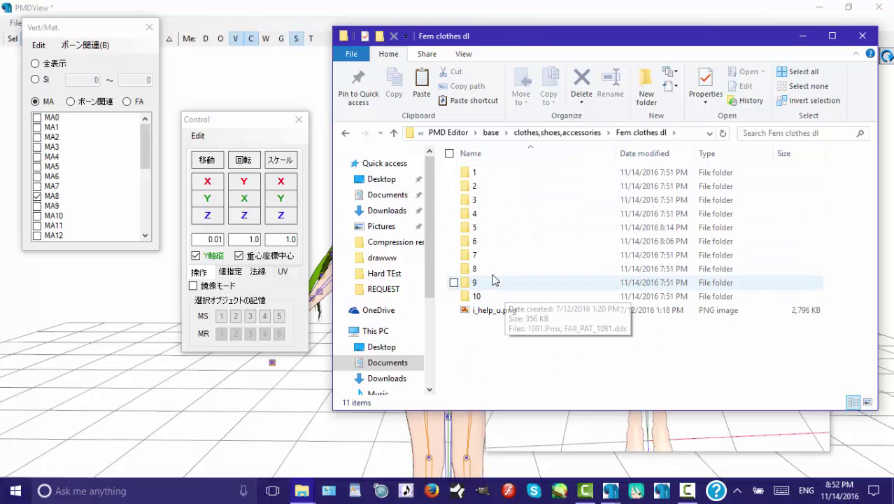
left_click(490, 316)
double_click(489, 318)
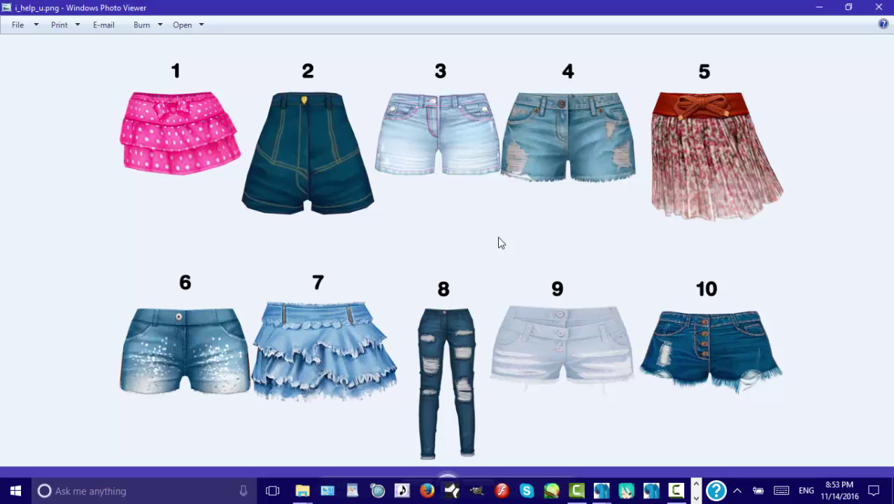
left_click(880, 7)
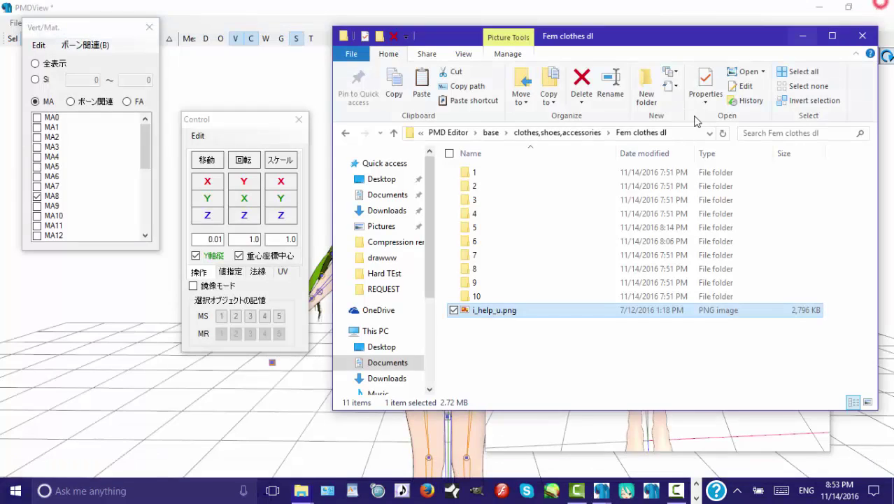
double_click(486, 256)
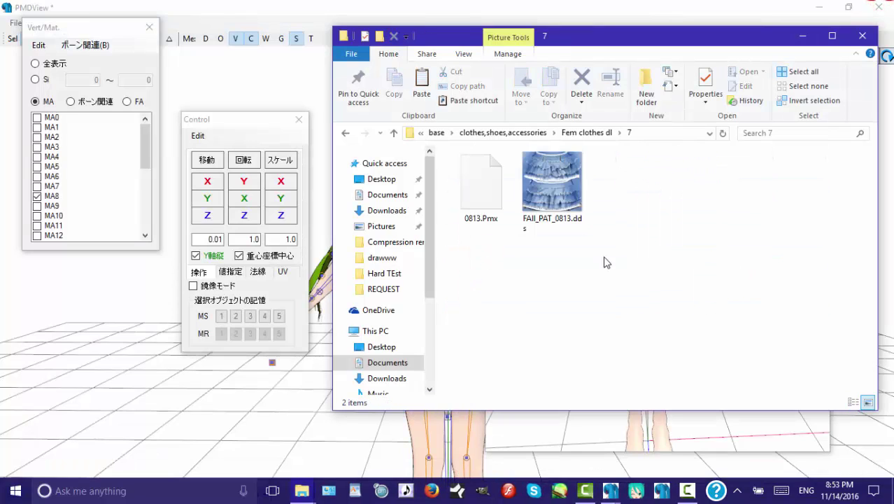
Step: Save 0813.Pmx as skirt.pmd using PmxEditor, and copy the FAII_PAT_0813.dds texture from folder 7 into the REQUEST folder
left_click(661, 490)
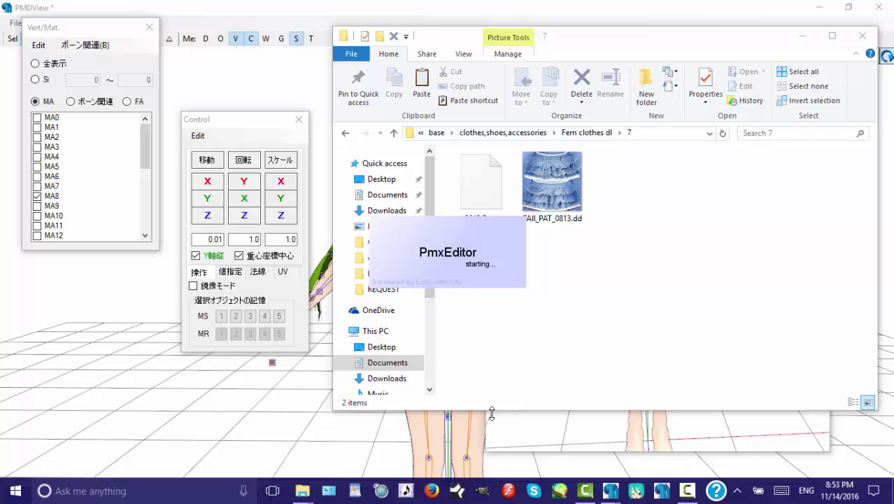
right_click(559, 193)
left_click(428, 316)
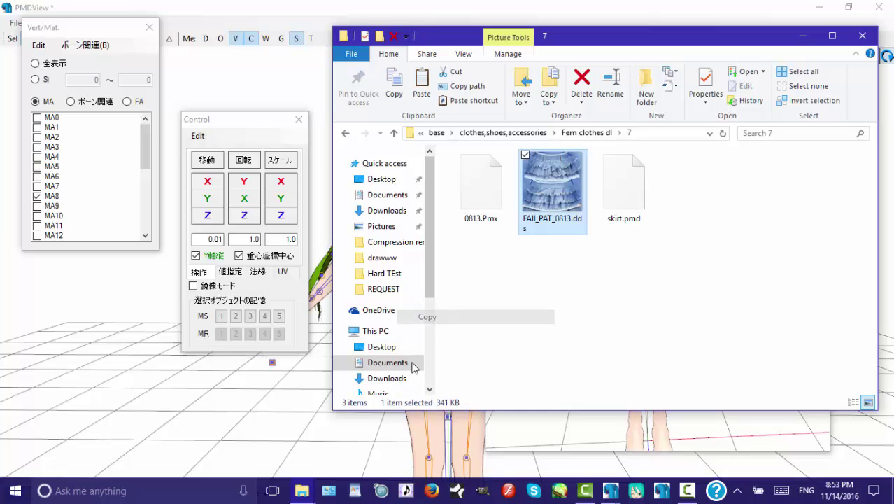
left_click(301, 489)
left_click(324, 440)
right_click(150, 353)
left_click(42, 235)
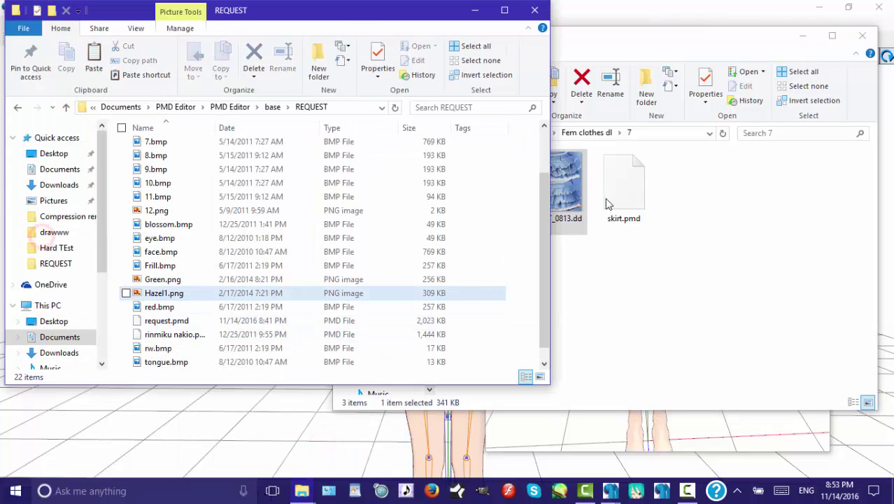
Step: Import skirt.pmd from folder 7 into the request.pmd model as an addition with the Ad option
left_click_drag(624, 183, 238, 429)
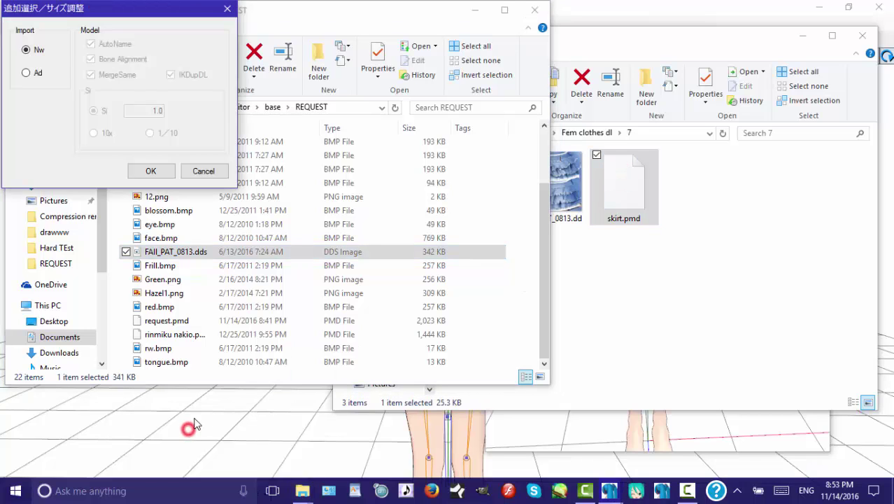
left_click(26, 73)
left_click(150, 171)
left_click(143, 410)
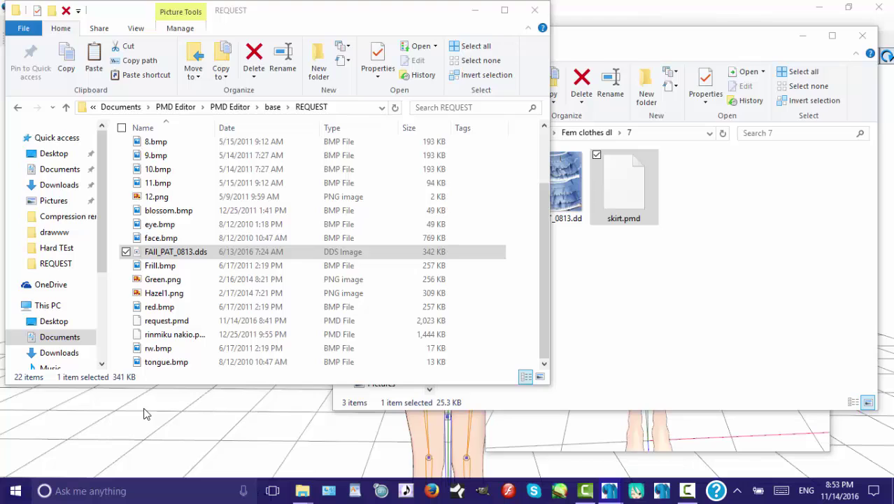
left_click(143, 415)
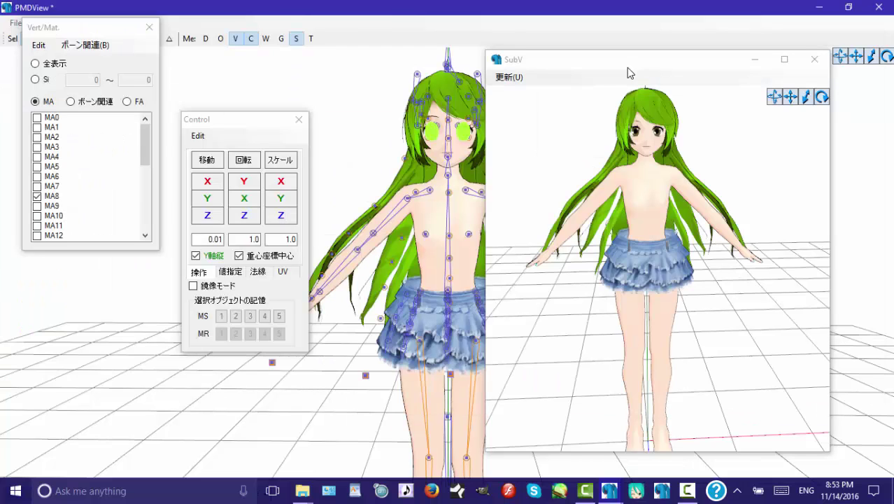
Step: Move the SubV preview off the model, show only the skirt materials MA0 and MA1, and select all their vertices
left_click_drag(628, 71, 731, 79)
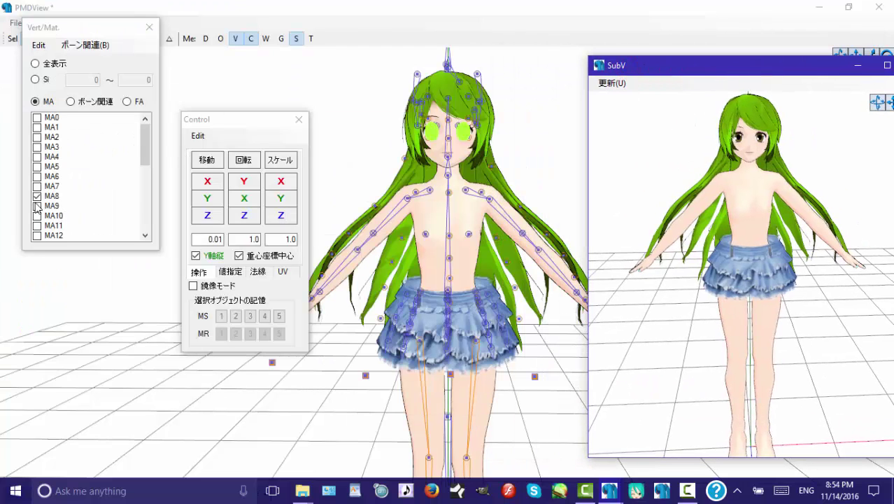
left_click(37, 197)
scroll(77, 198, "down", 2)
left_click(35, 226)
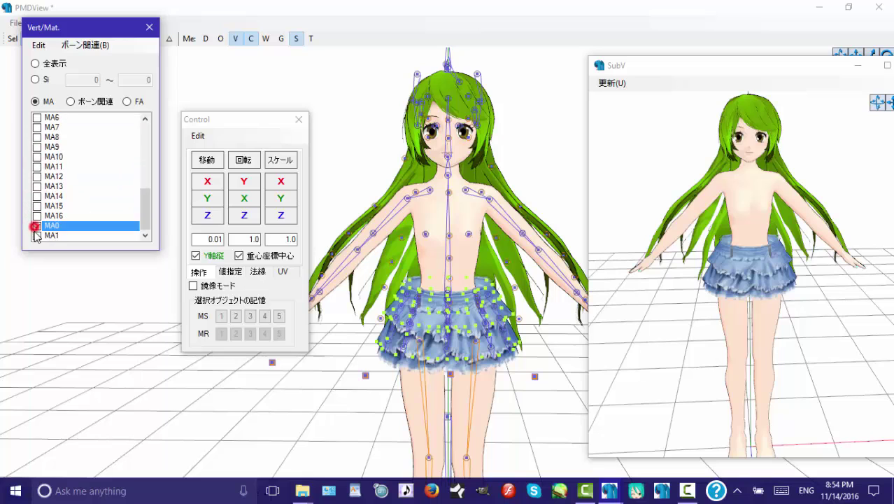
left_click(36, 236)
left_click_drag(322, 189, 536, 425)
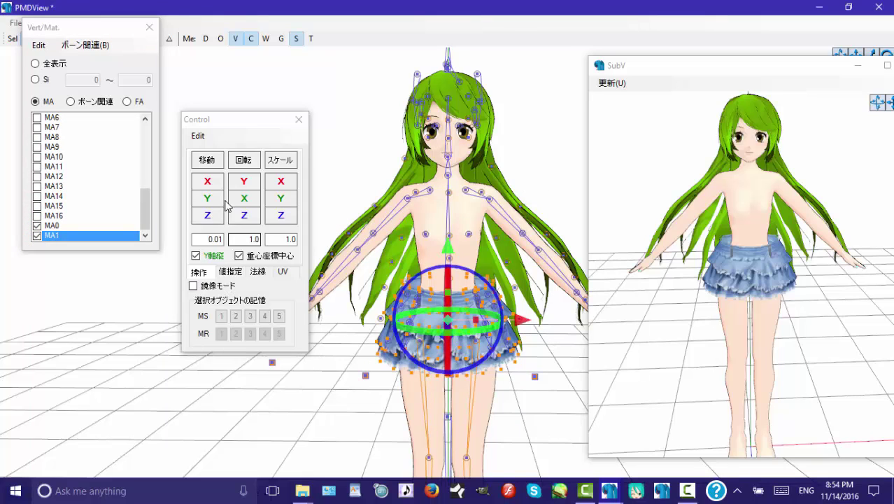
Step: Lower the selected skirt along Y and adjust it along Z so it sits on the model's hips
left_click_drag(215, 203, 215, 246)
right_click_drag(787, 225, 745, 280)
left_click_drag(207, 215, 212, 221)
left_click_drag(207, 198, 208, 217)
right_click_drag(660, 274, 628, 279)
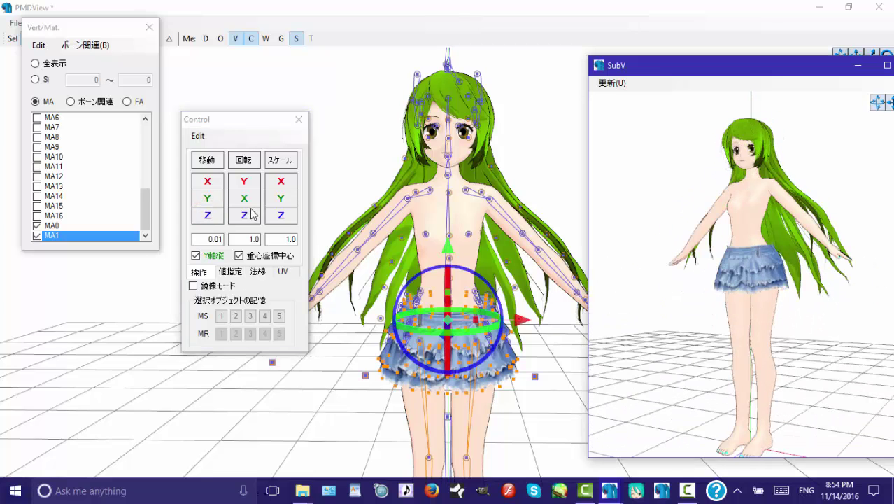
left_click_drag(207, 198, 207, 203)
right_click_drag(774, 270, 819, 333)
Step: Bring up the request.pmd editor window and save the model under its existing name
mouse_move(610, 490)
left_click(558, 451)
left_click(93, 96)
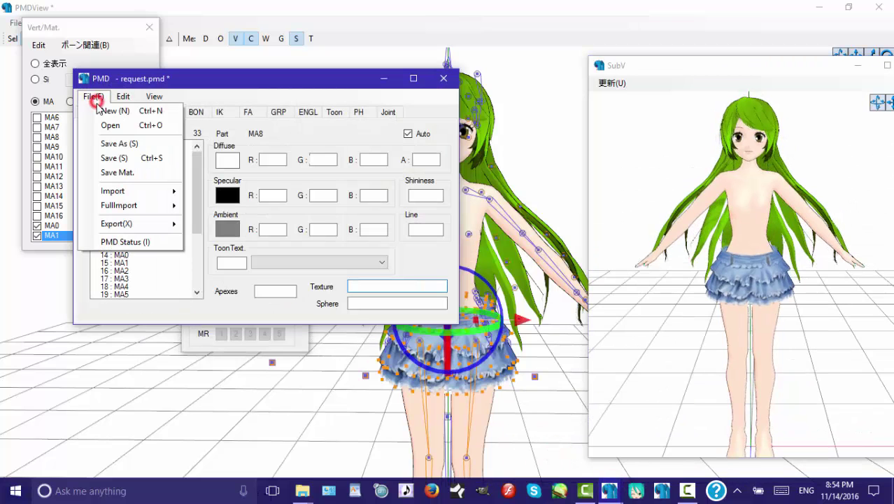
left_click(120, 159)
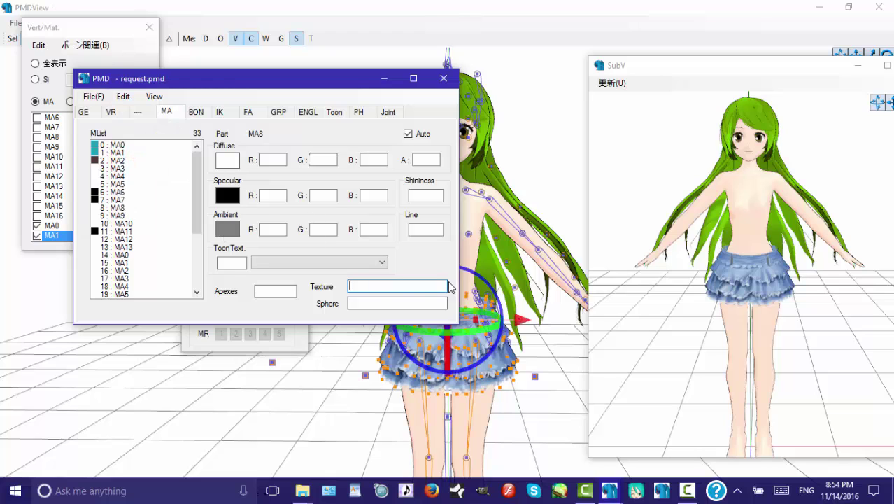
Step: Switch to MikuMikuDance, load request.pmd from the REQUEST folder to check it, and return to PMDView
left_click(636, 492)
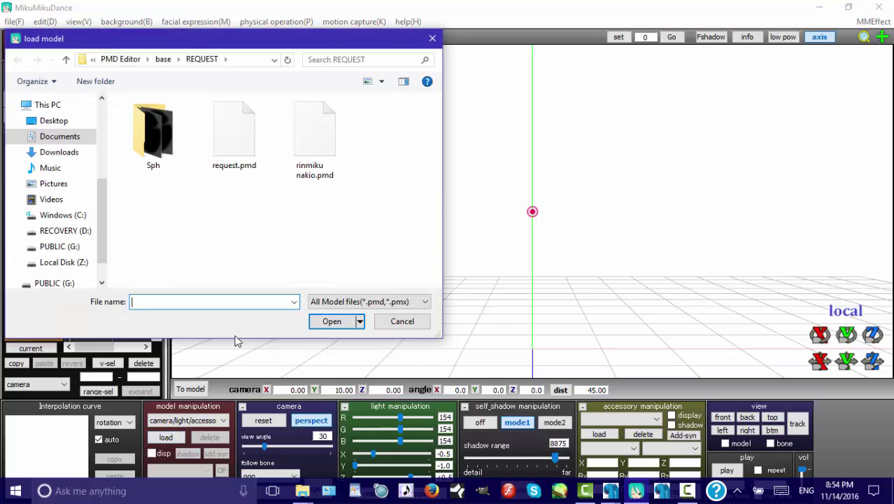
double_click(237, 134)
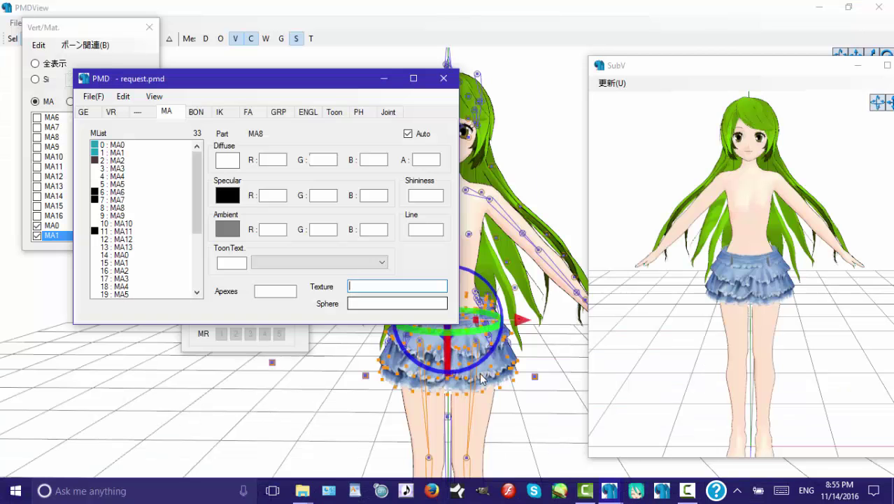
left_click(362, 8)
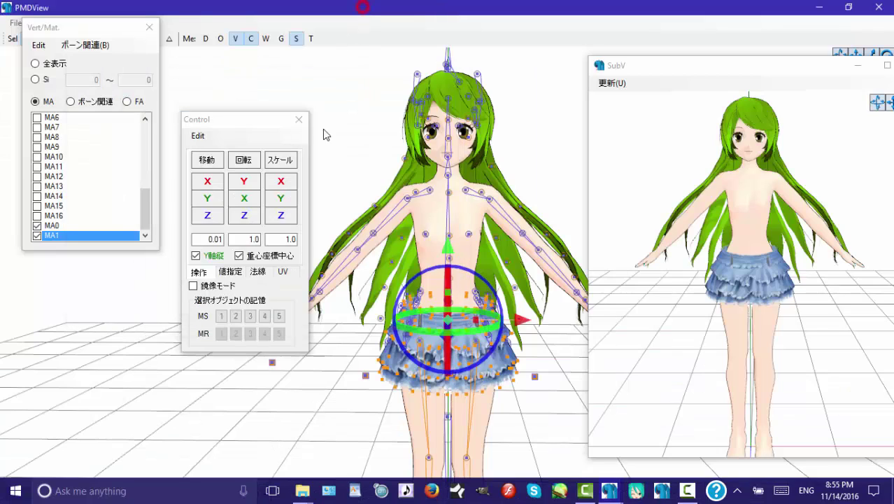
Step: Switch to File Explorer, go back to clothes,shoes,accessories and open folder 1 of Shirts Pack
mouse_move(302, 490)
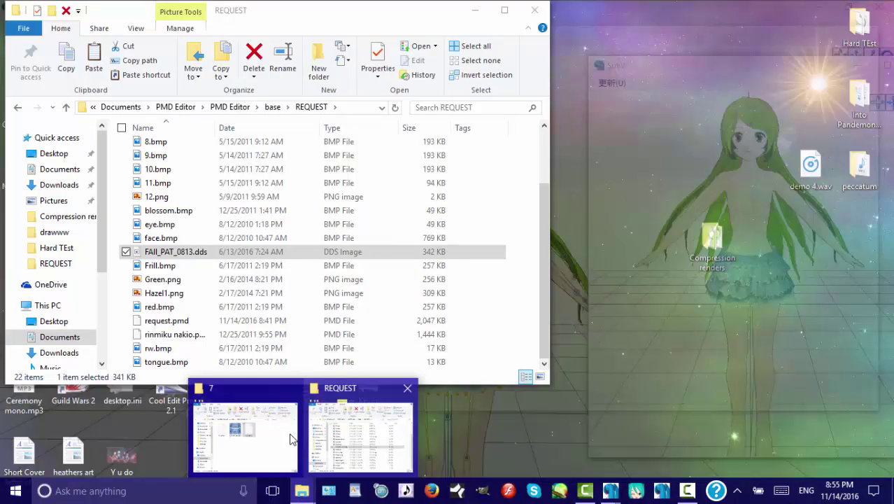
left_click(245, 430)
left_click(345, 133)
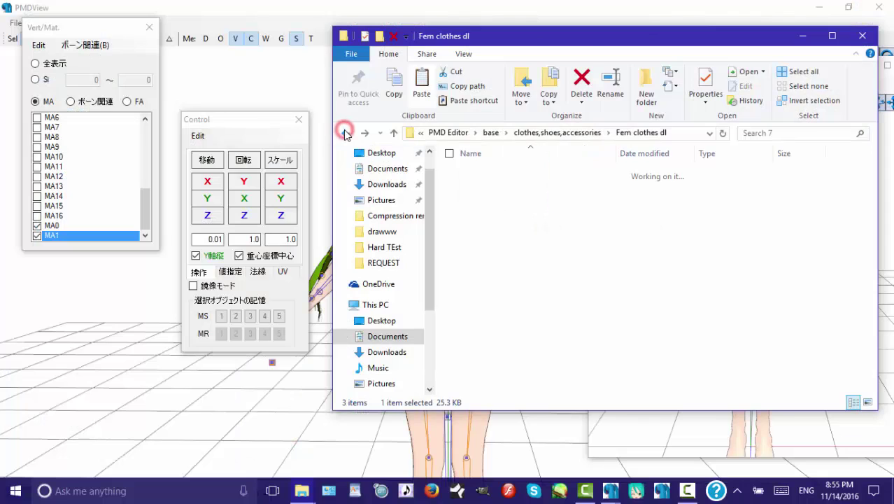
left_click(345, 133)
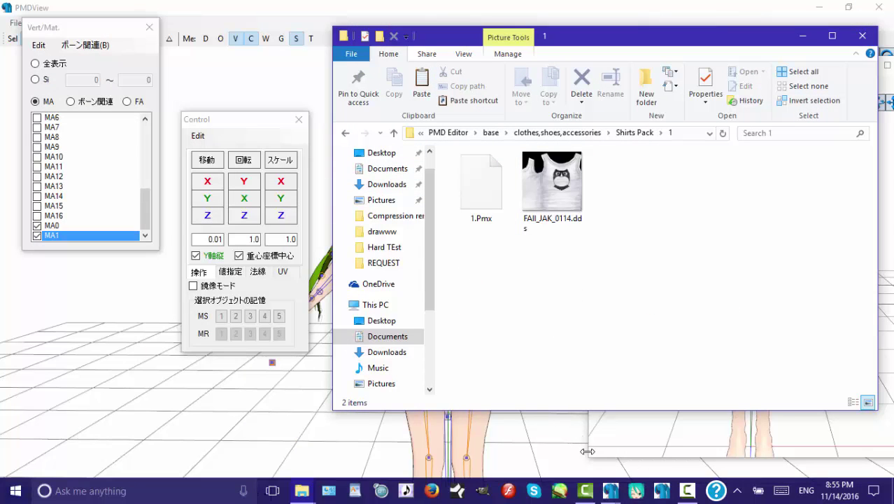
Step: Save 1.Pmx as shirt.pmd using PmxEditor, and copy the FAII_JAK_0114.dds texture into the REQUEST folder
left_click(635, 491)
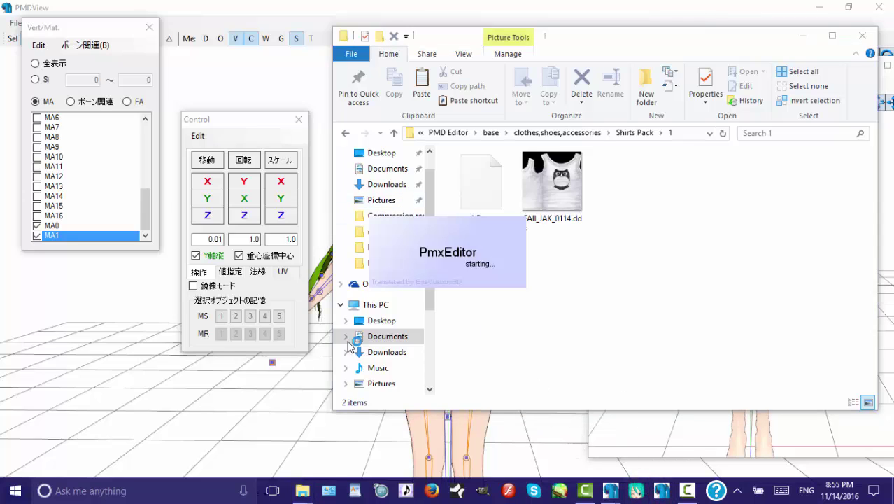
right_click(565, 202)
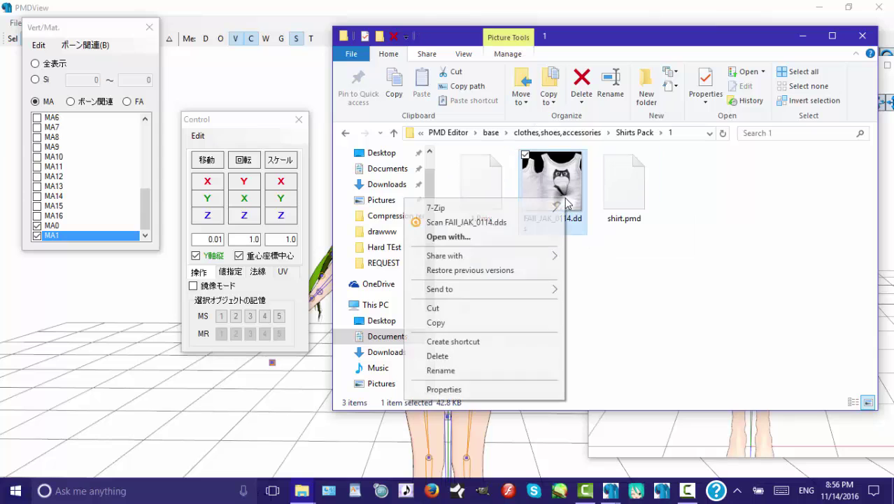
left_click(443, 322)
left_click(301, 491)
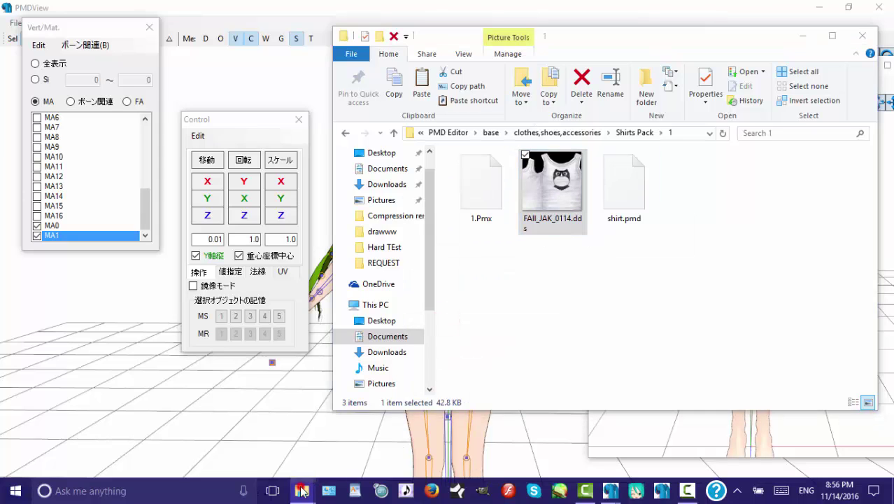
left_click(358, 429)
right_click(116, 336)
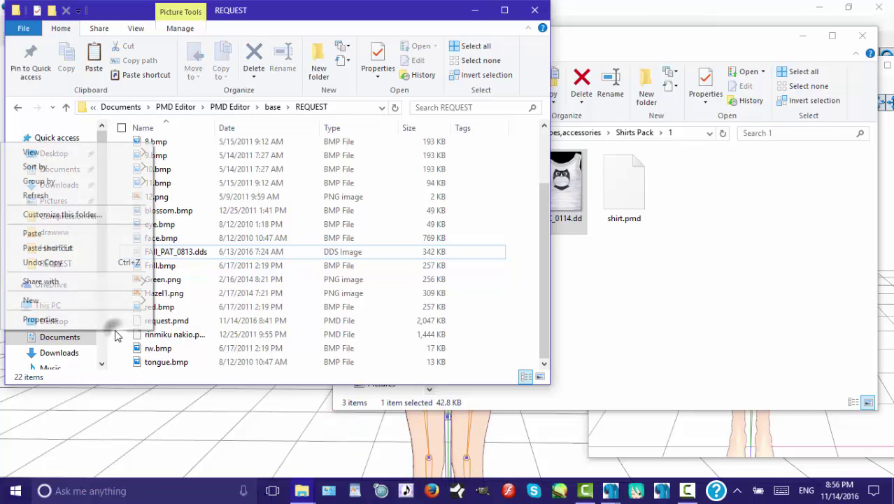
left_click(42, 232)
Step: Import shirt.pmd from the Shirts Pack folder into request.pmd as an addition with the Ad option
left_click_drag(636, 200, 254, 425)
left_click(172, 176)
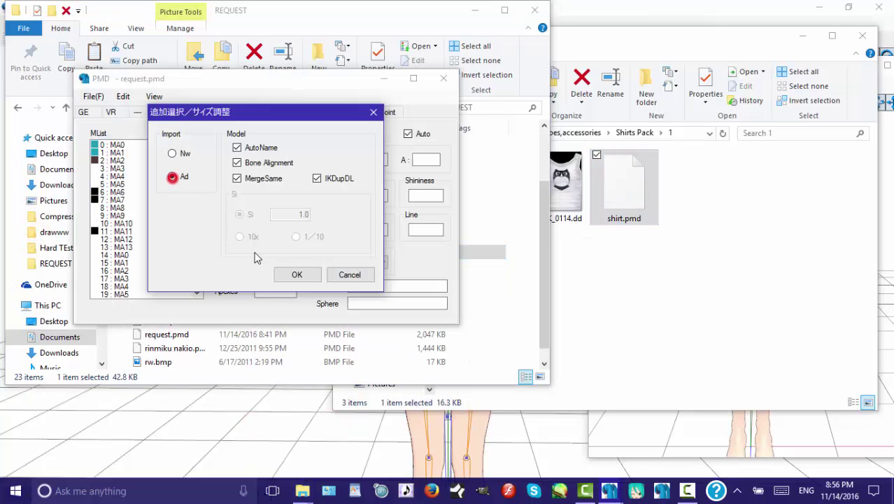
left_click(297, 274)
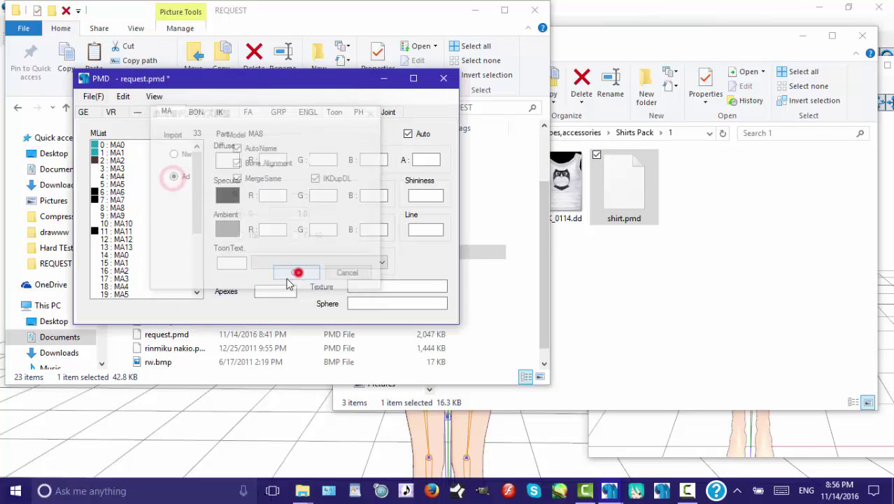
left_click(183, 415)
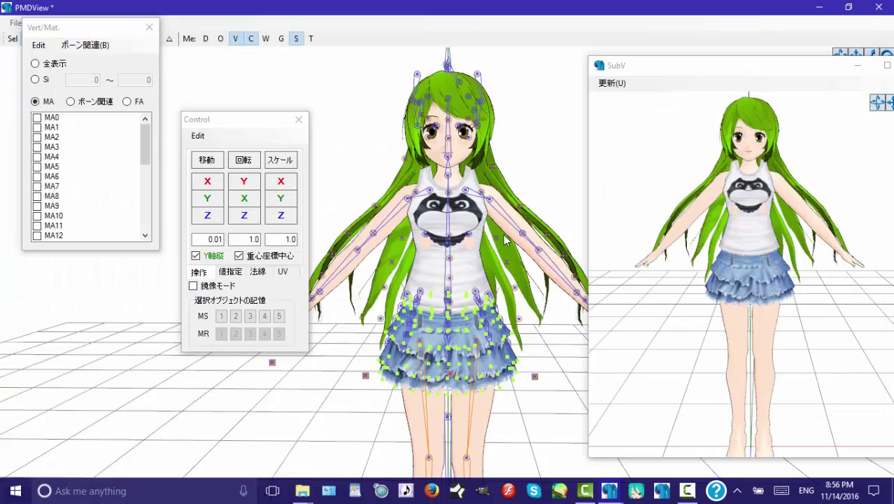
Step: Uncheck the skirt materials, check the shirt's MA0 at the end of the material list, and select all the shirt's vertices
scroll(70, 203, "down", 3)
left_click(57, 215)
left_click(60, 225)
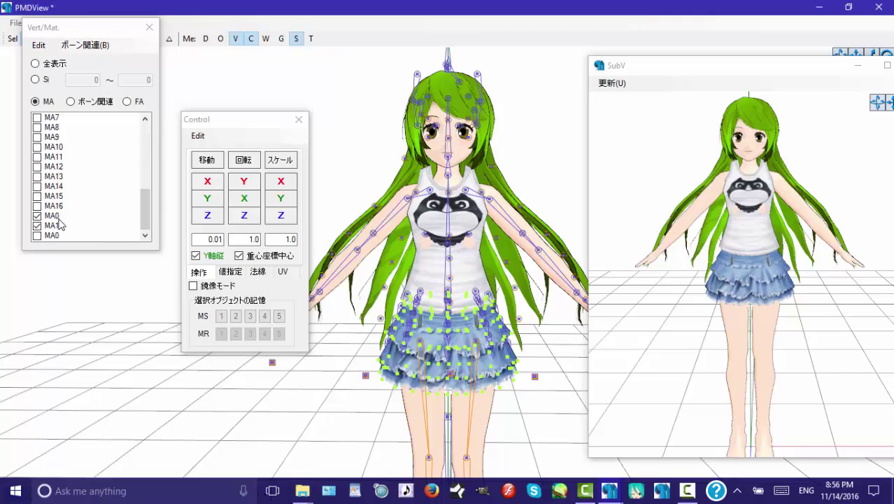
left_click(38, 226)
left_click(37, 216)
left_click(37, 235)
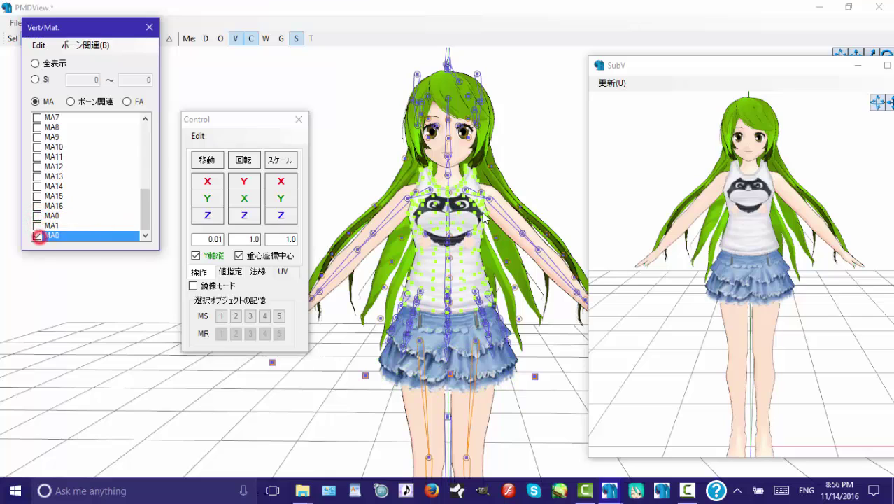
left_click_drag(350, 85, 559, 389)
Step: Reposition the selected shirt along Y and Z and adjust its Y scale to fit the model's torso
left_click_drag(210, 199, 328, 168)
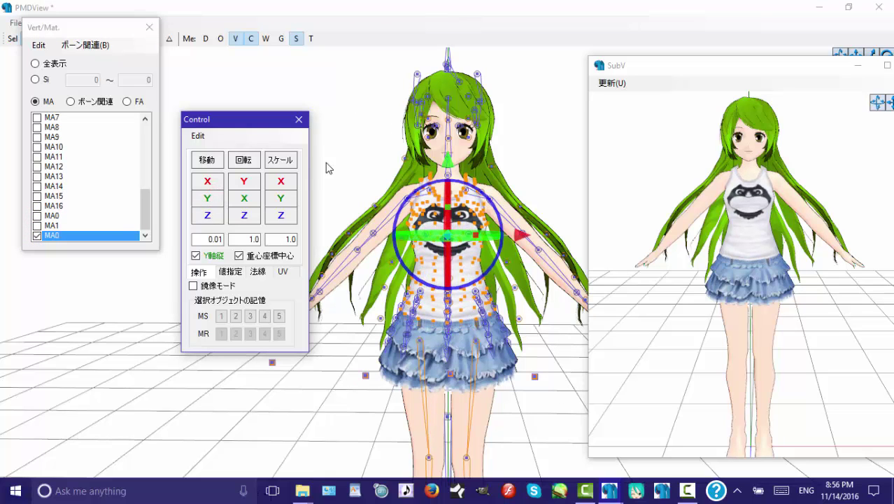
left_click_drag(278, 203, 269, 204)
left_click_drag(214, 198, 263, 194)
right_click_drag(723, 257, 882, 294)
left_click_drag(206, 215, 210, 214)
right_click_drag(805, 222, 733, 216)
Step: Adjust the selected shirt's X scale and shift it along Z to fit the model's torso
left_click_drag(281, 180, 283, 183)
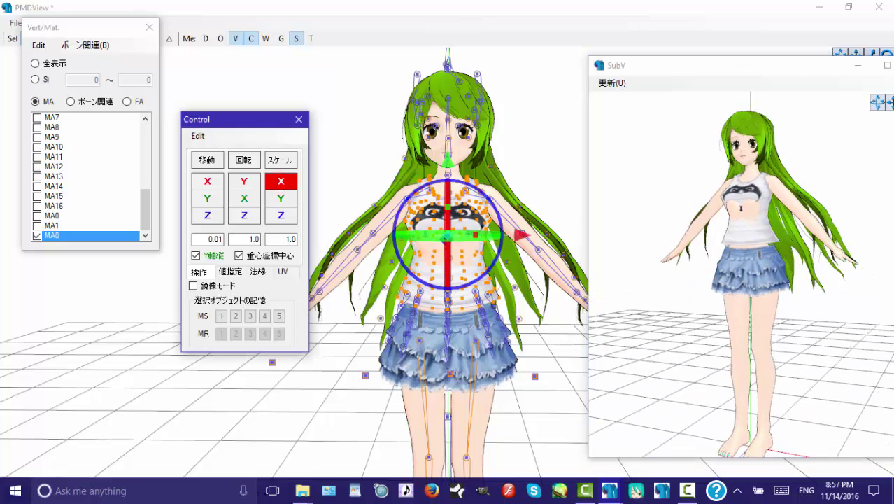
right_click_drag(691, 240, 790, 246)
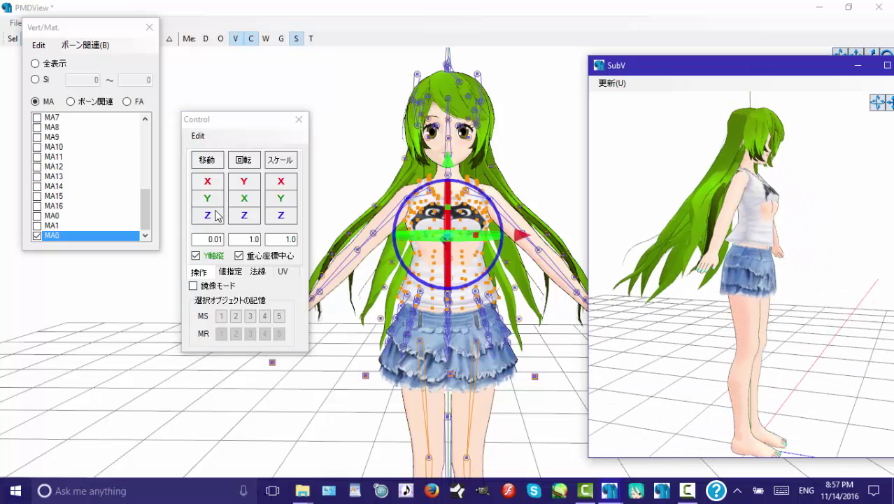
left_click_drag(217, 202, 212, 218)
right_click_drag(658, 263, 715, 254)
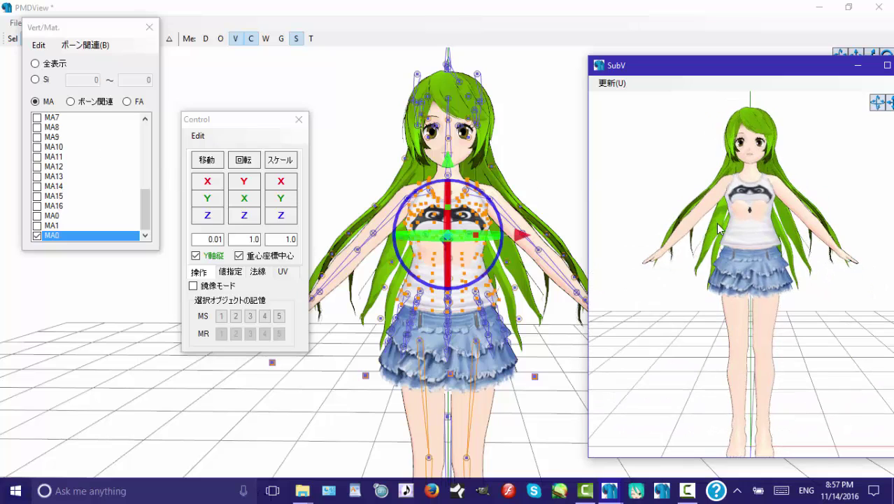
Step: Select only the shirt's lower vertices below the chest print and adjust their X scale to fit the waist
left_click(487, 286)
left_click(361, 339)
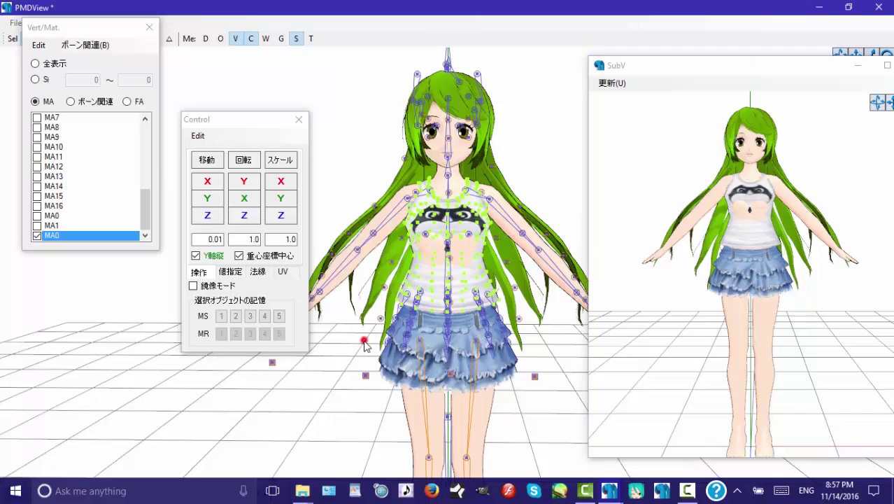
left_click_drag(568, 364, 325, 242)
left_click(280, 183)
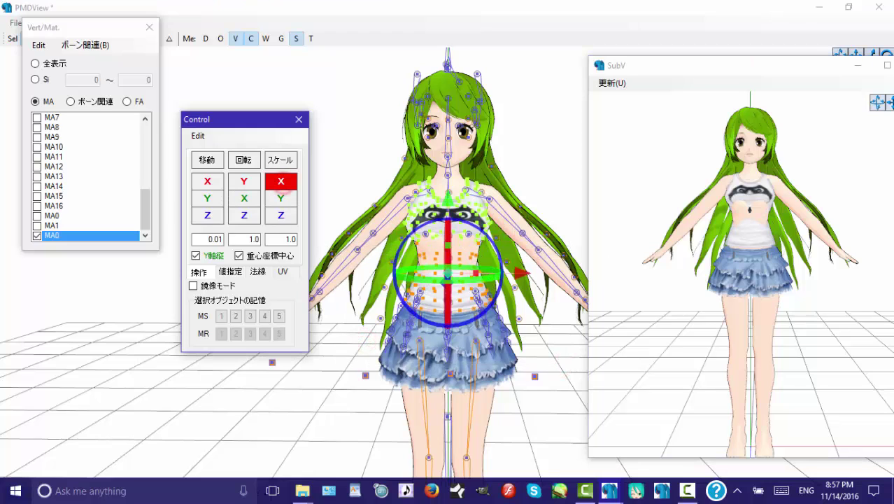
left_click_drag(280, 183, 756, 255)
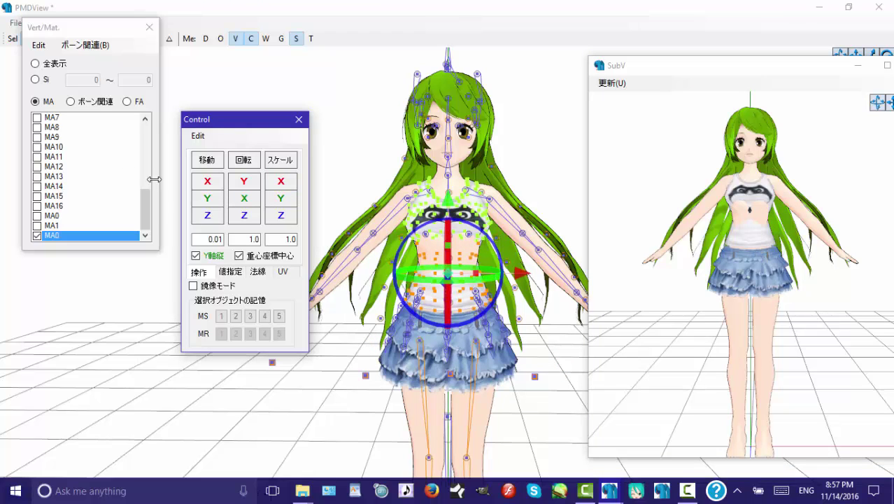
Step: Uncheck the shirt's MA0 and leave only the body skin material MA2 checked in the material list
left_click(37, 236)
scroll(39, 175, "up", 5)
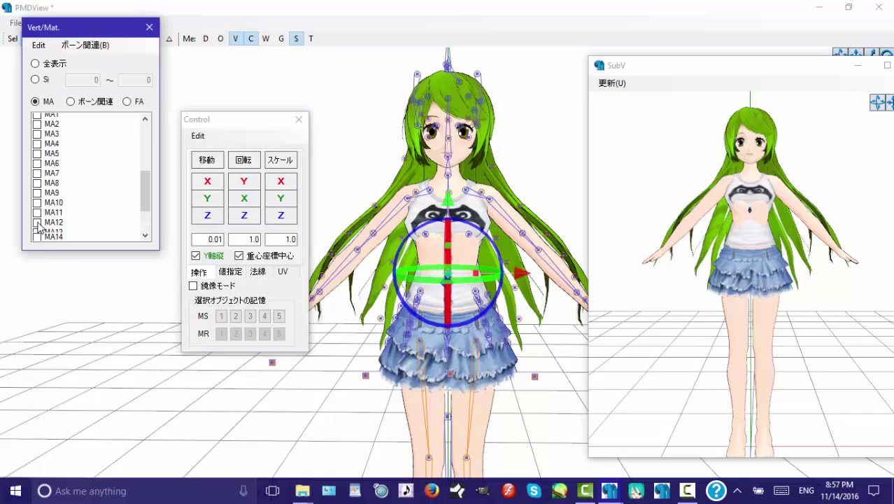
left_click(37, 118)
left_click(37, 127)
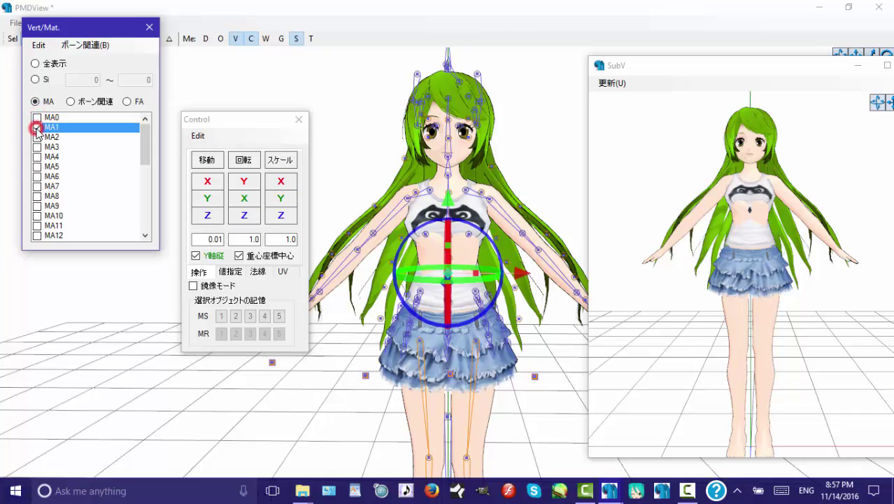
left_click(37, 137)
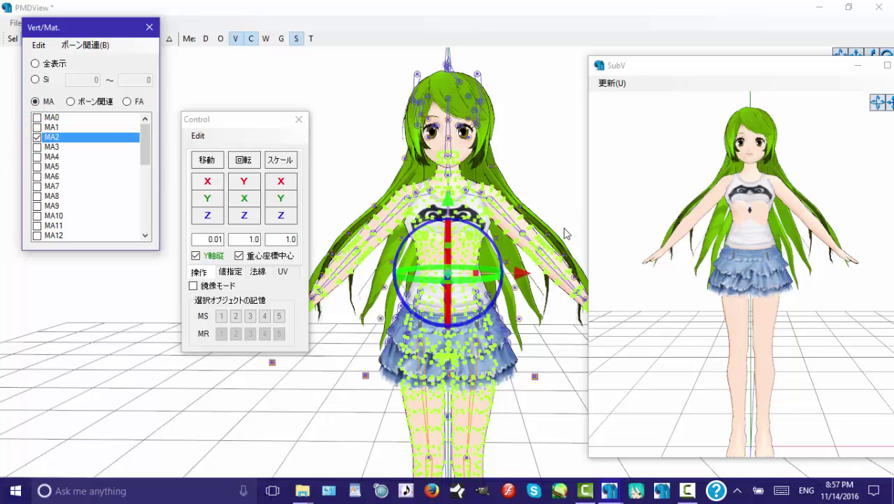
Step: Select the body's torso vertices hidden beneath the shirt and split them off from MA2 into a new material
scroll(460, 229, "up", 3)
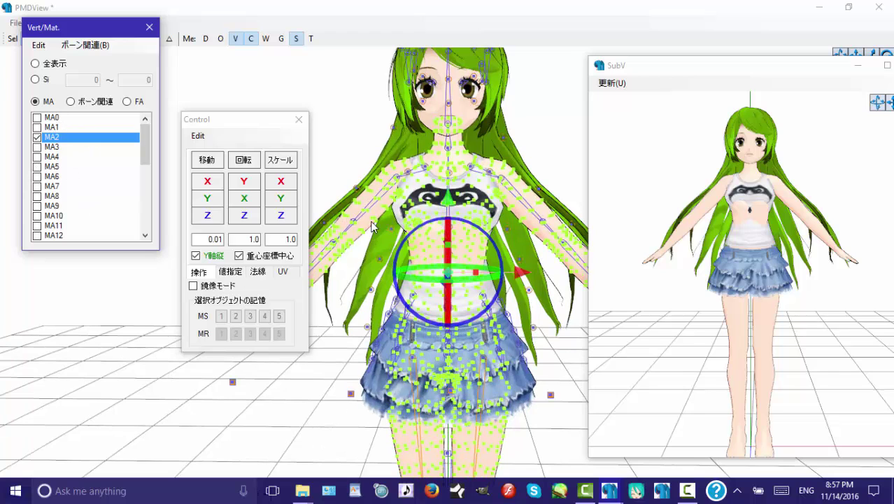
left_click_drag(517, 289, 381, 219)
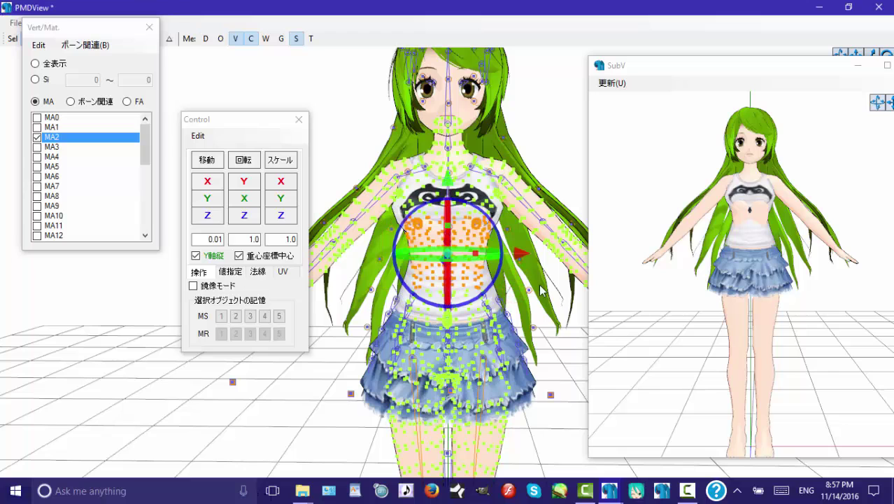
left_click(560, 306)
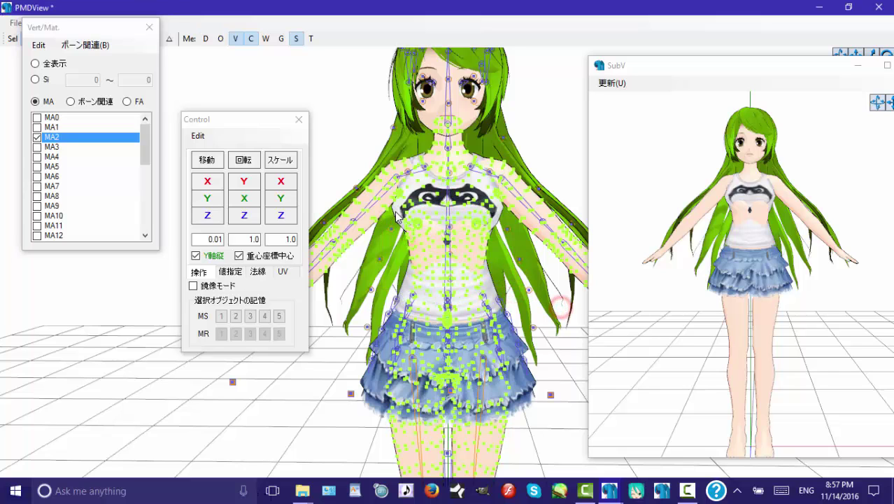
left_click_drag(398, 203, 499, 290)
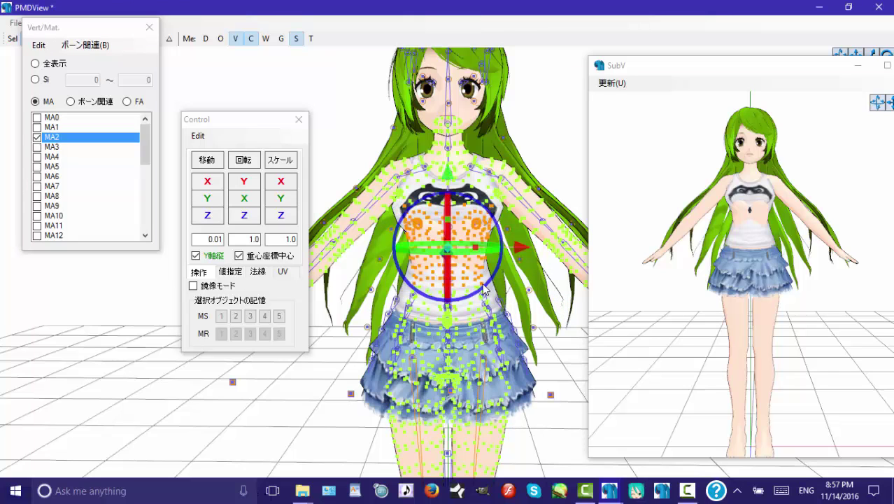
right_click(59, 140)
left_click(153, 175)
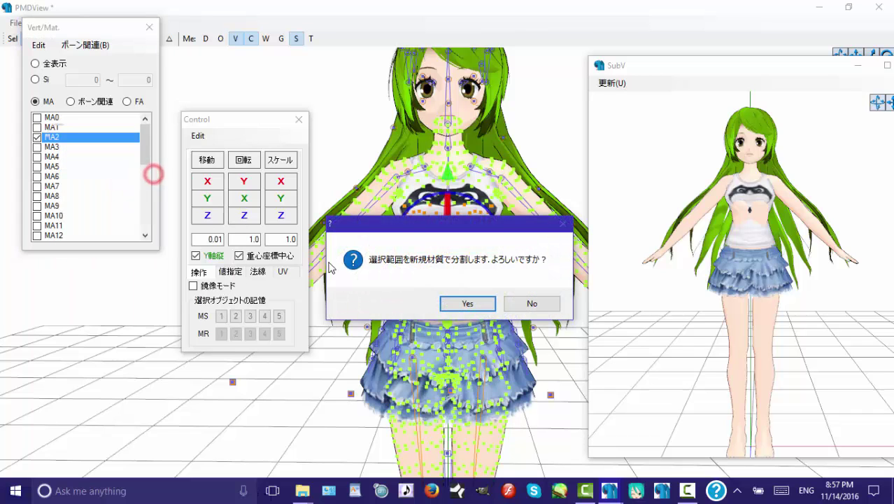
left_click(446, 303)
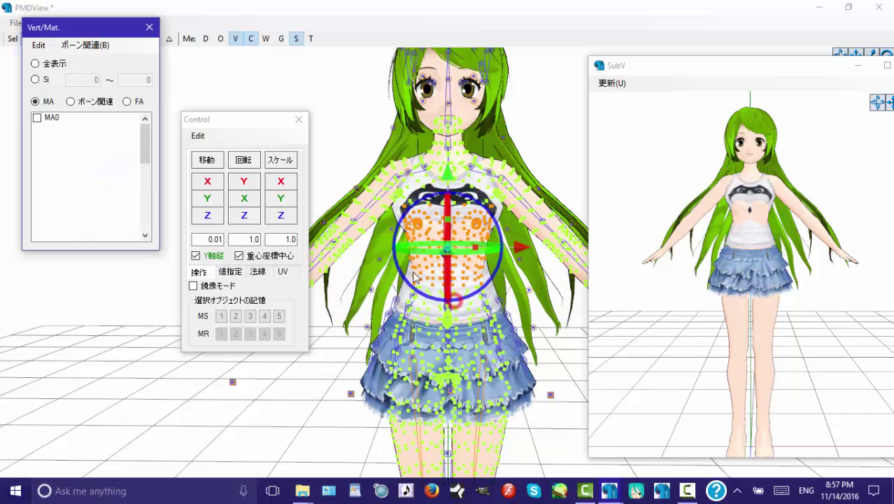
Step: Show only the new Nw material and delete its torso parts from the model
left_click(56, 147)
left_click(37, 147)
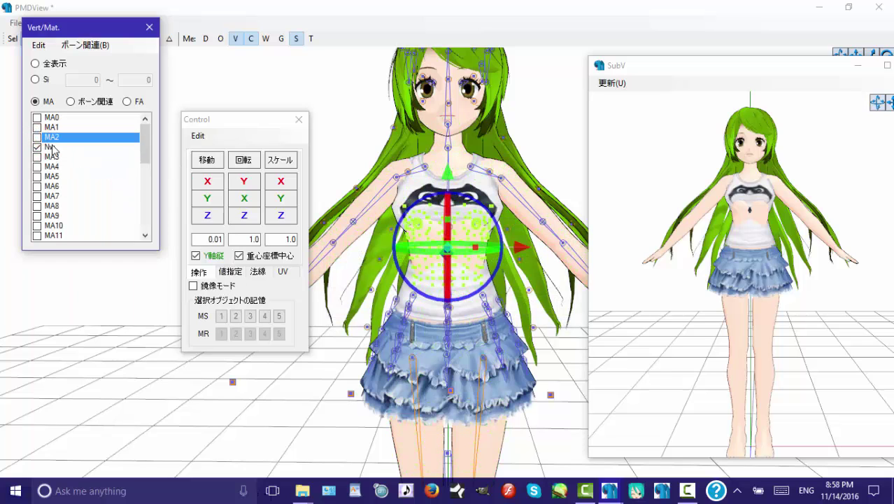
left_click(333, 150)
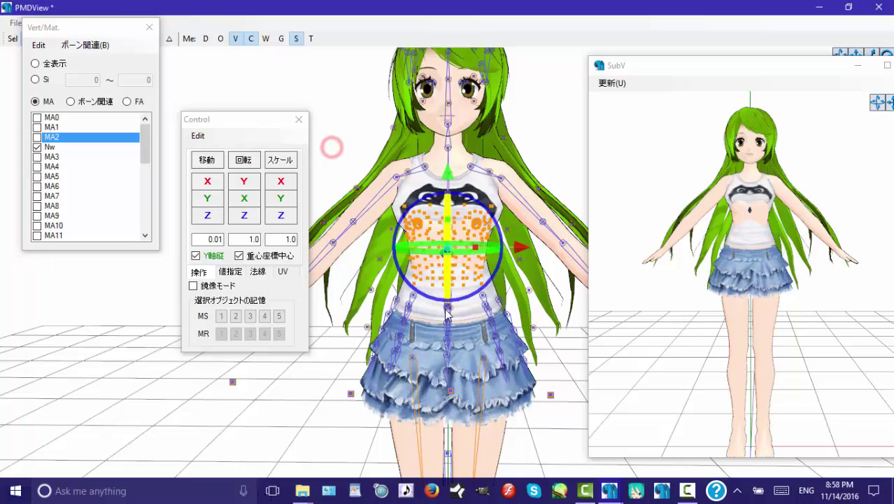
left_click(172, 373)
right_click(48, 147)
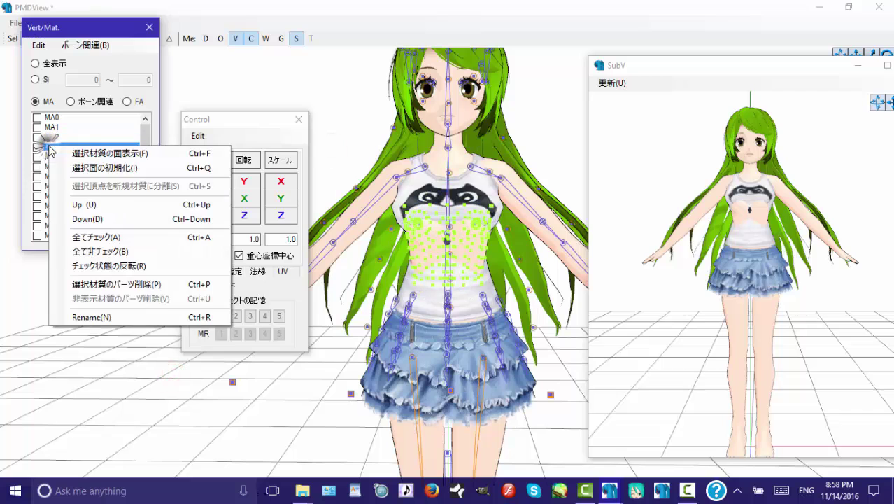
left_click(119, 284)
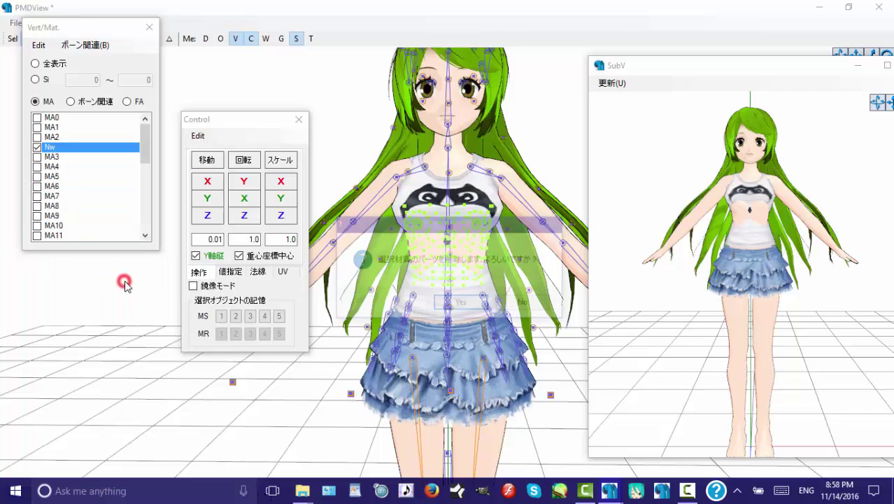
left_click(461, 302)
right_click_drag(733, 313, 411, 166)
Step: Check the shirt's MA0 at the end of the material list, select its vertices and adjust their Z position
scroll(135, 176, "down", 3)
left_click(39, 235)
left_click(376, 110)
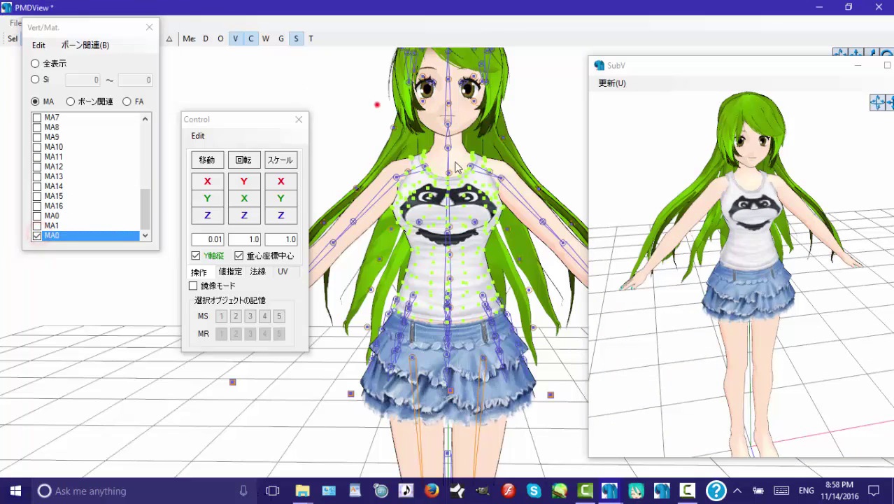
left_click(208, 218)
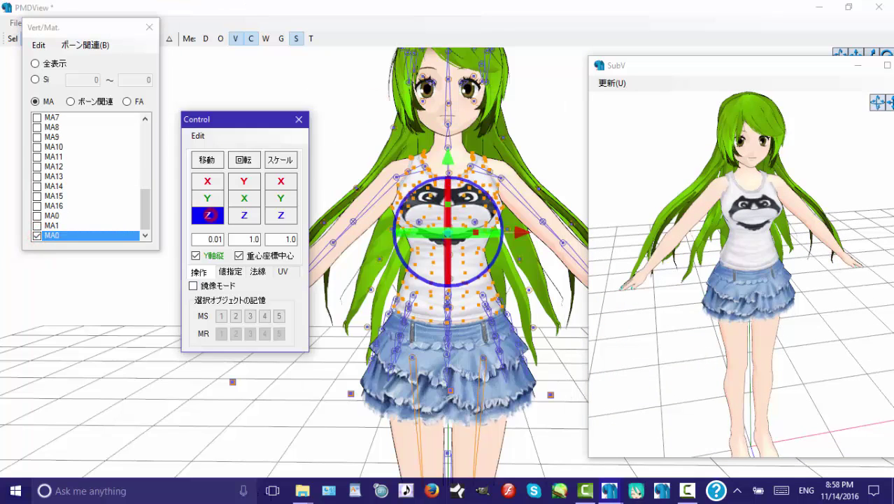
right_click_drag(601, 311, 734, 326)
right_click_drag(791, 285, 698, 315)
scroll(734, 272, "up", 5)
scroll(658, 263, "down", 5)
scroll(692, 320, "up", 3)
scroll(693, 321, "down", 3)
Step: Switch to the PMD editor window and save the changes to request.pmd
left_click(610, 491)
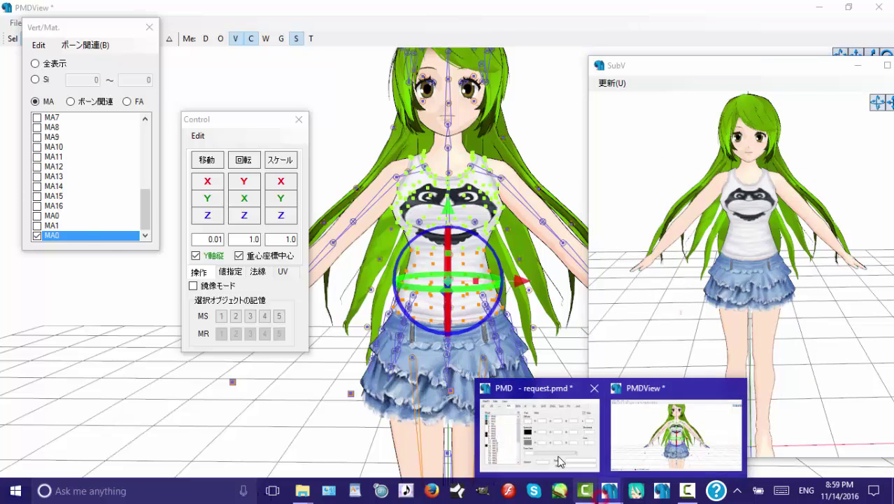
left_click(559, 462)
left_click(93, 96)
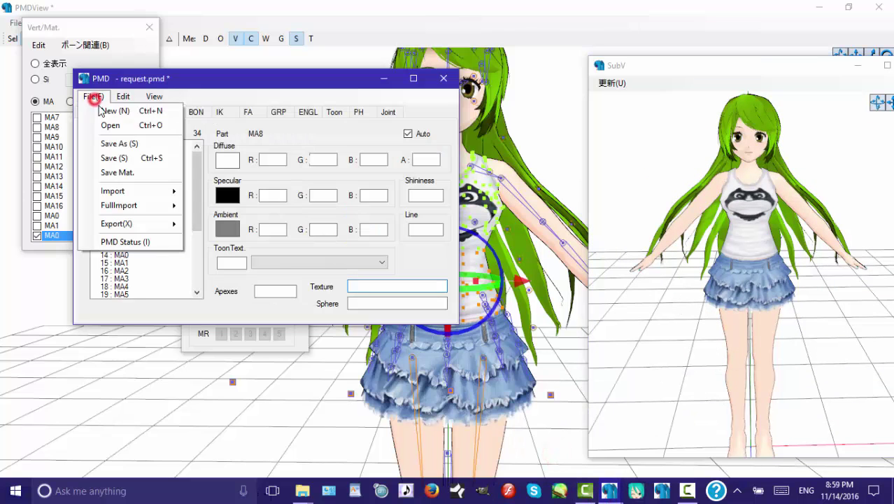
left_click(115, 160)
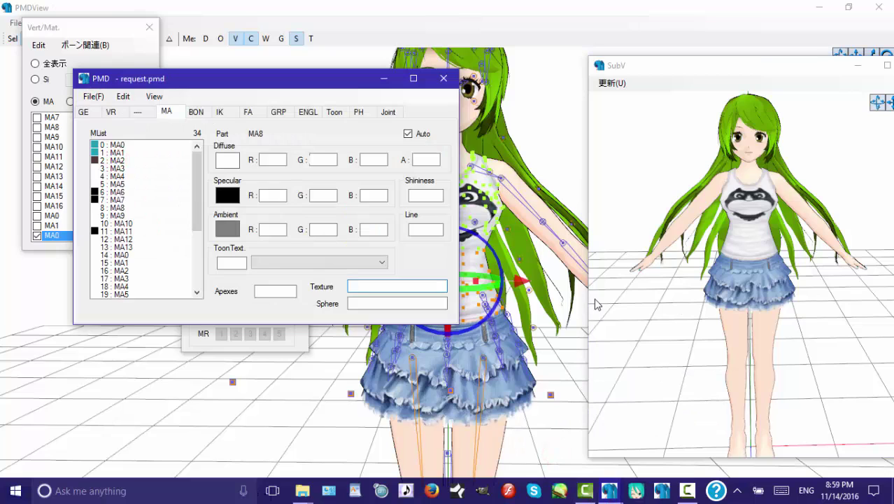
Step: Examine the finished model in the SubV preview from several angles and up close, checking the hair, shirt and skirt
left_click(668, 259)
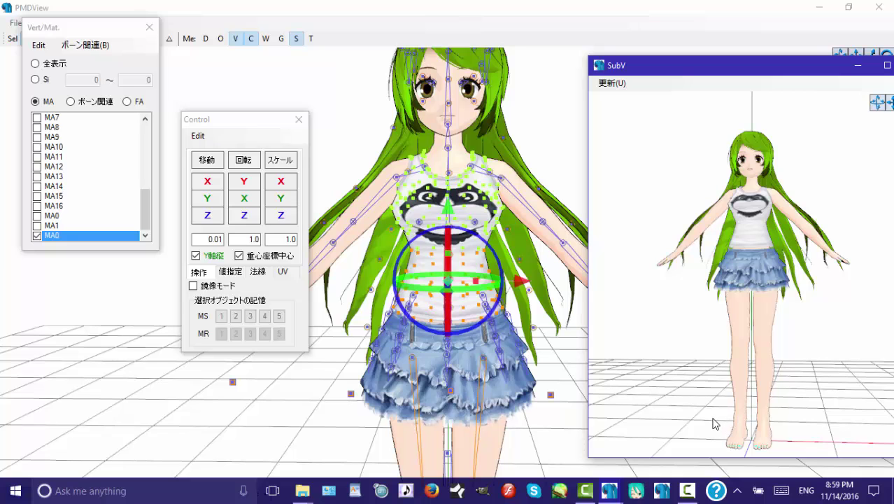
right_click_drag(710, 397, 705, 376)
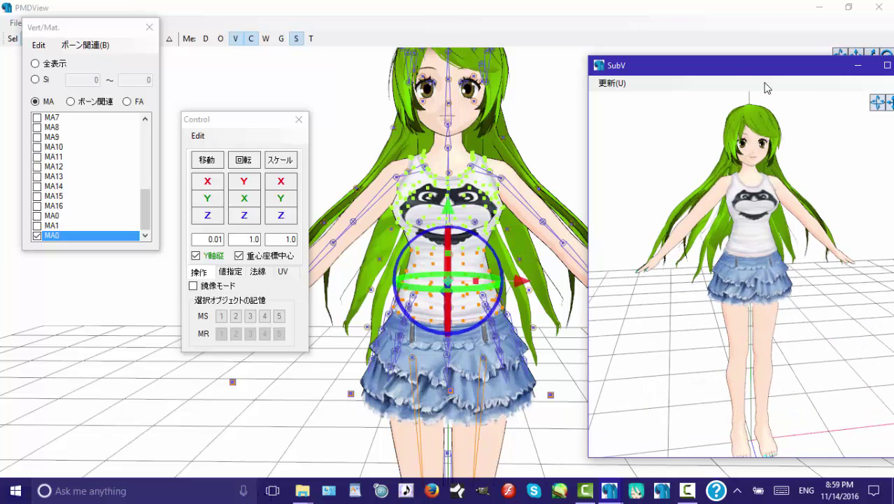
left_click_drag(761, 69, 608, 69)
right_click_drag(592, 212, 602, 210)
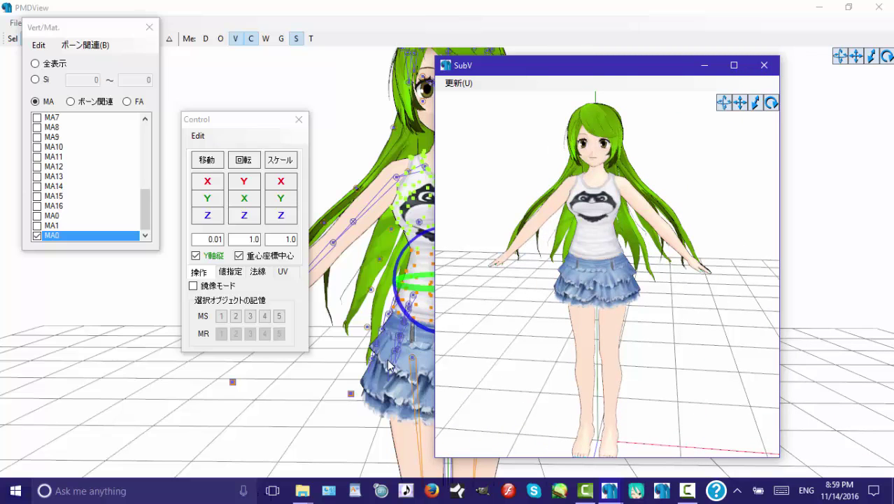
right_click_drag(596, 284, 601, 280)
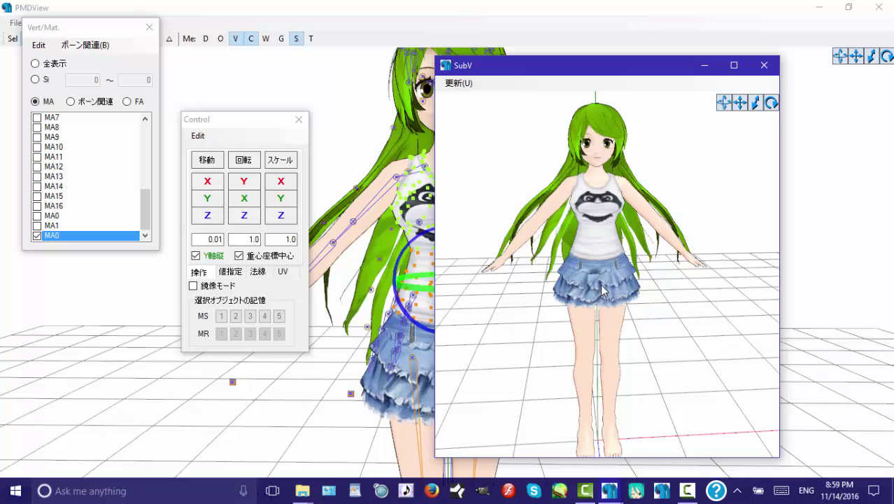
right_click_drag(615, 335, 686, 242)
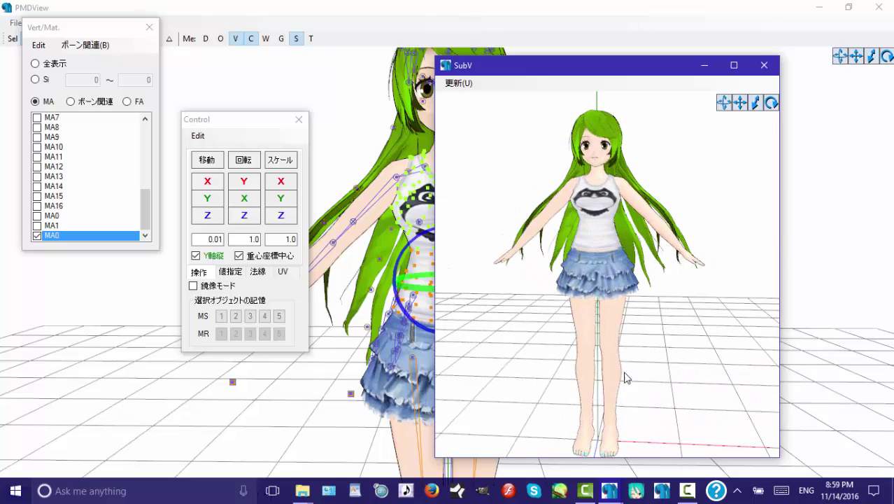
right_click_drag(631, 351, 639, 354)
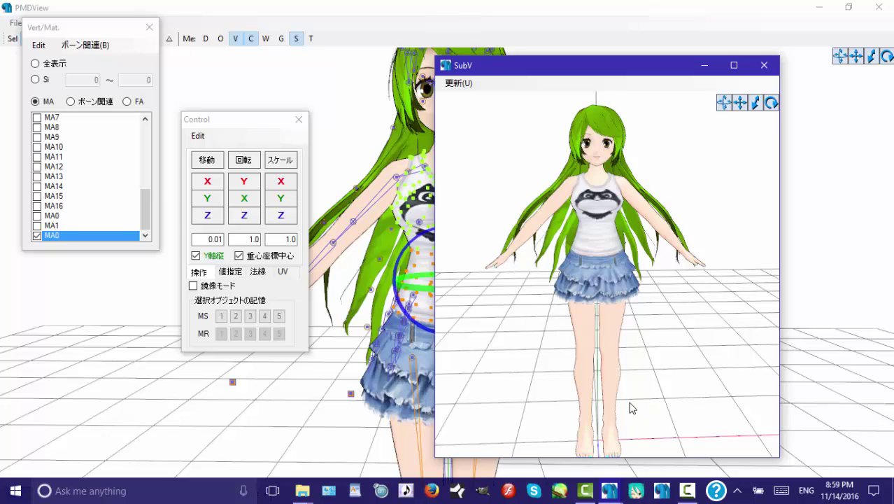
scroll(632, 405, "up", 5)
left_click_drag(739, 103, 740, 105)
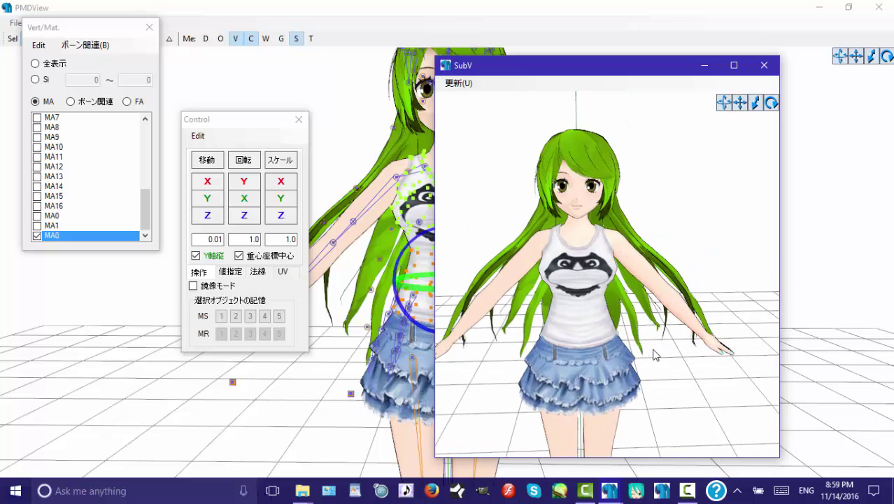
left_click(687, 490)
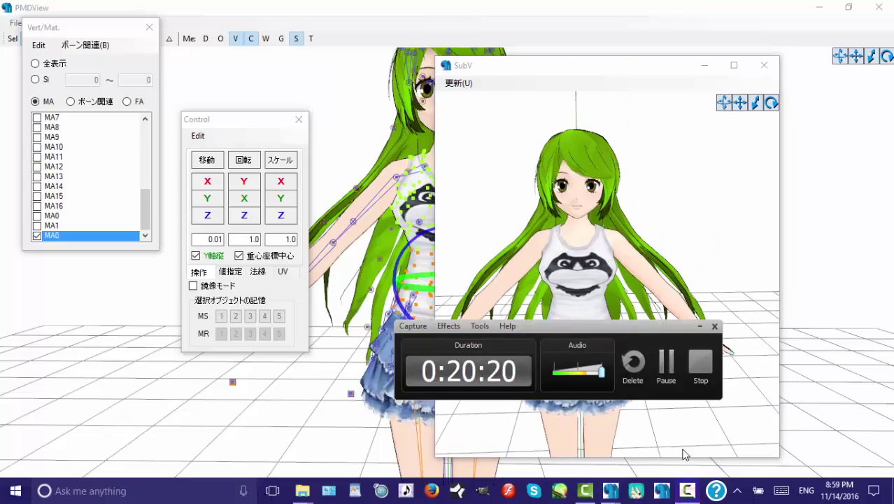